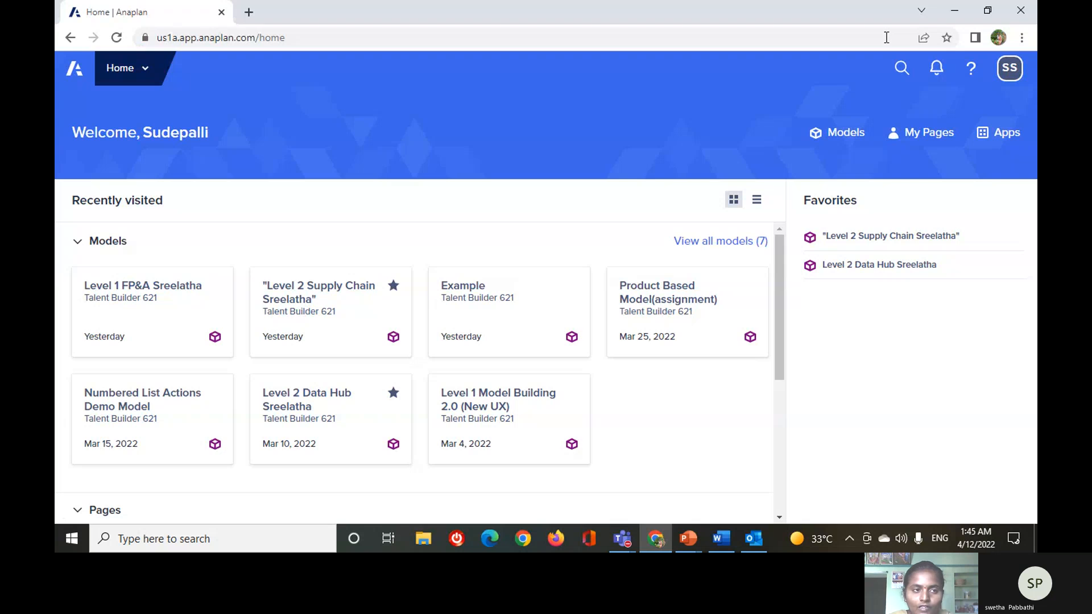
# Open the Example model and start a new module named example in its model settings.
pyautogui.click(544, 321)
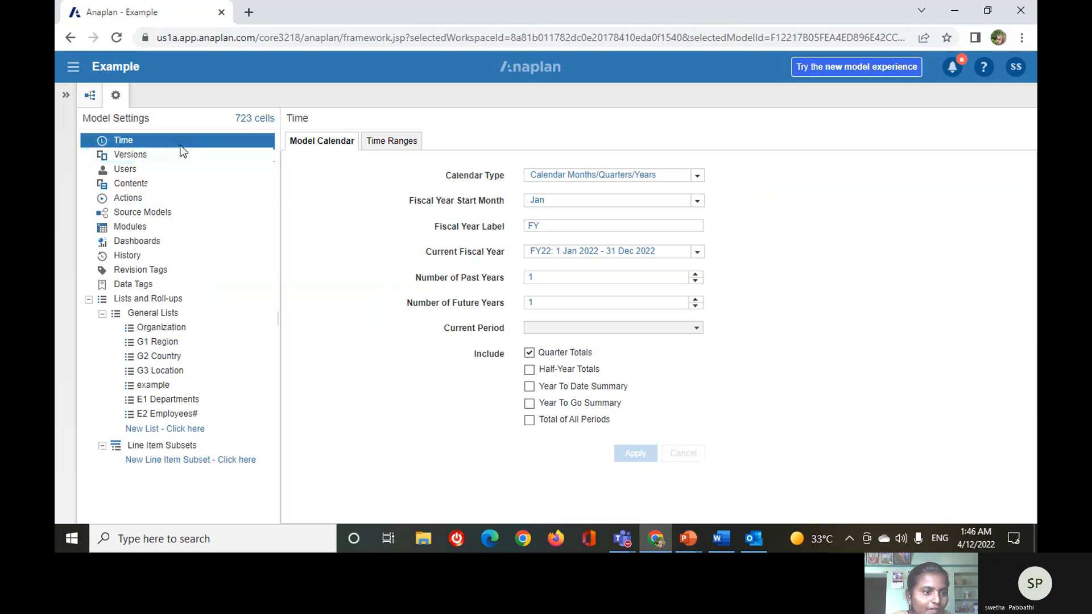
pyautogui.click(190, 227)
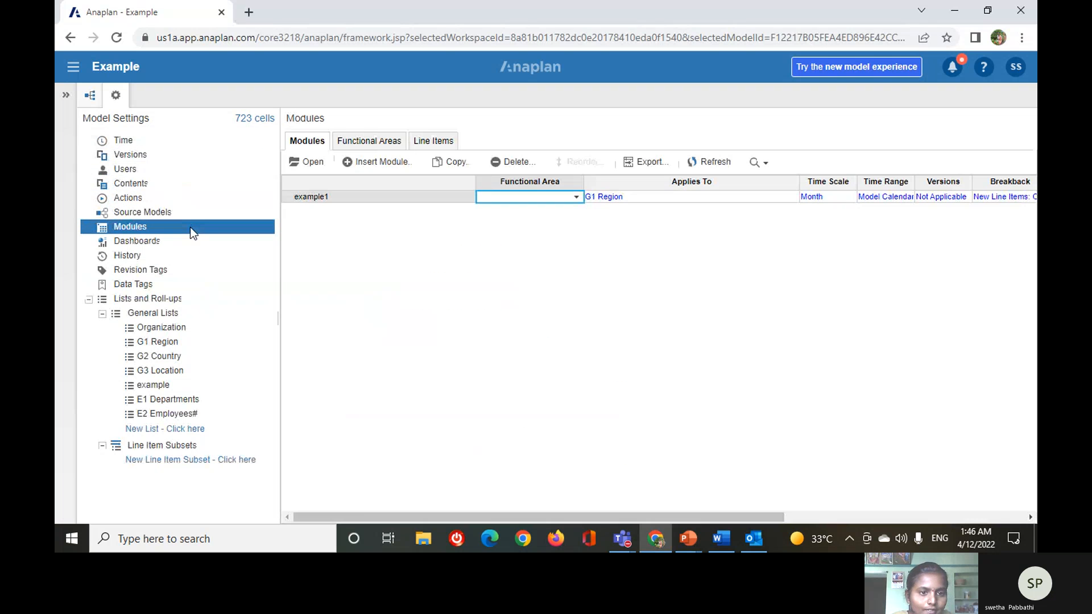
pyautogui.click(360, 164)
pyautogui.write('example')
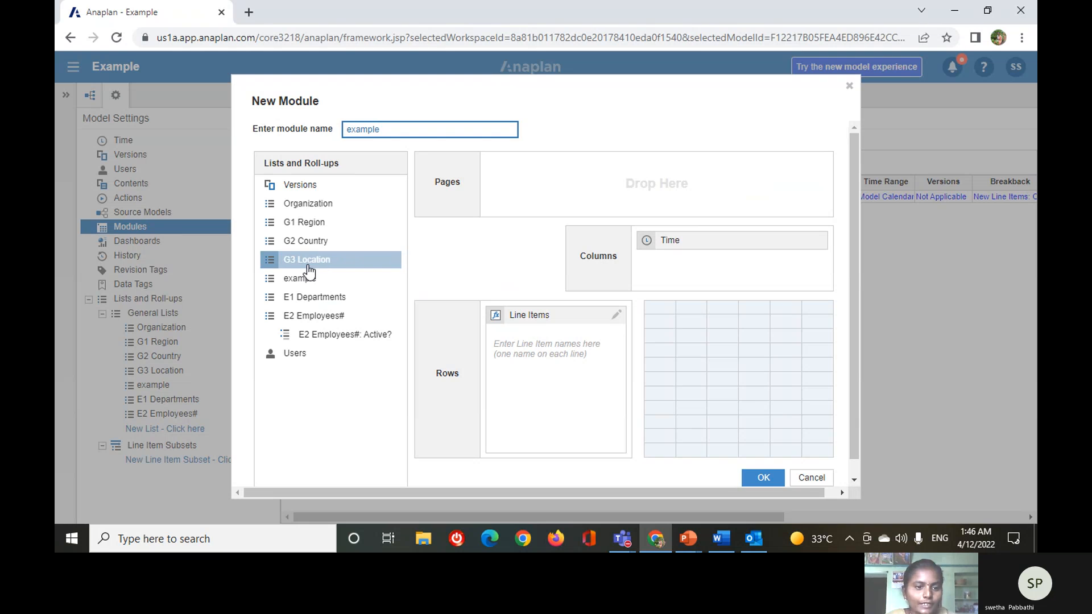
# Add G3 Location and E1 Departments as the module's page dimensions and enter the line items line1, line2 and line3.
pyautogui.moveTo(313, 262); pyautogui.dragTo(607, 183)
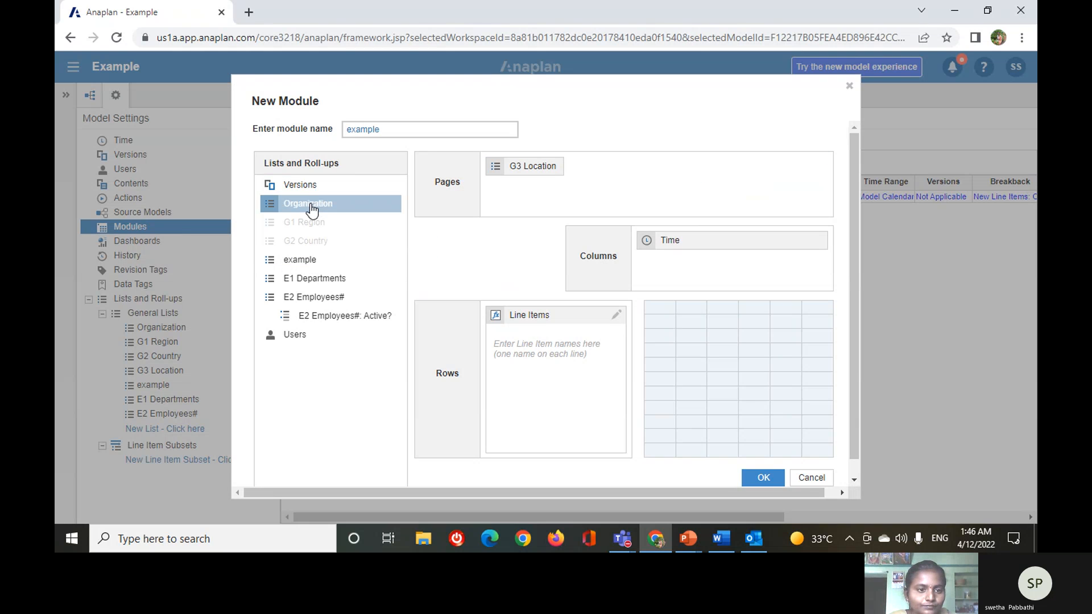
pyautogui.moveTo(313, 278); pyautogui.dragTo(675, 198)
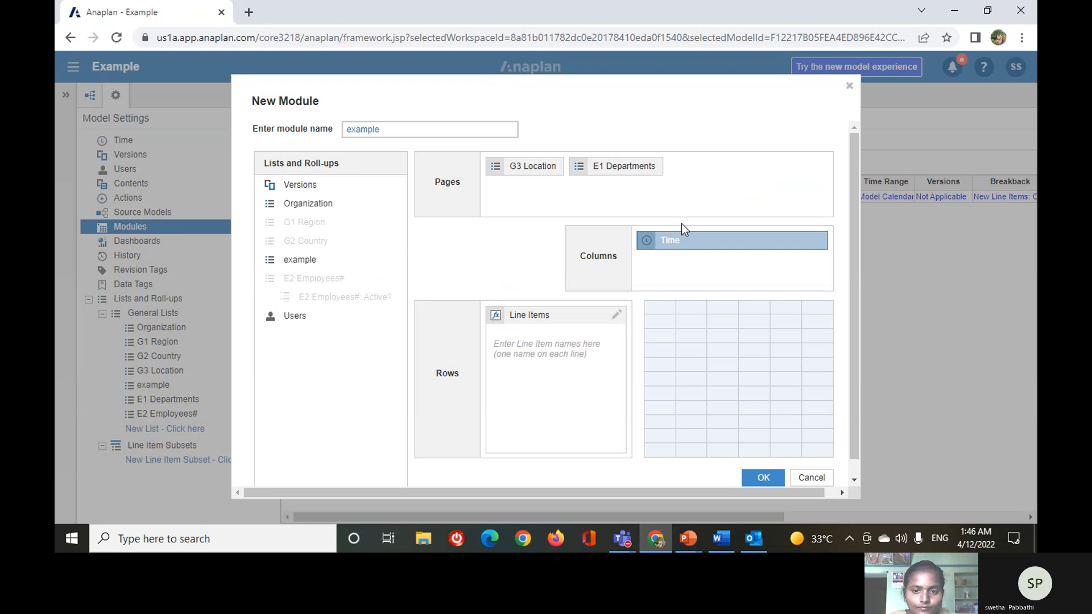
pyautogui.click(528, 344)
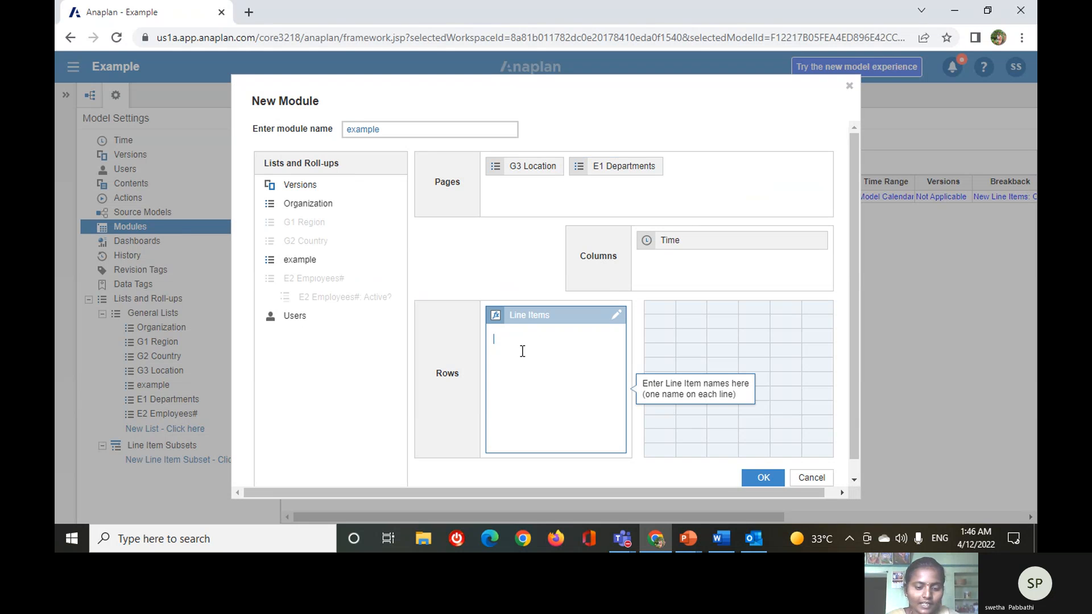
pyautogui.write('line')
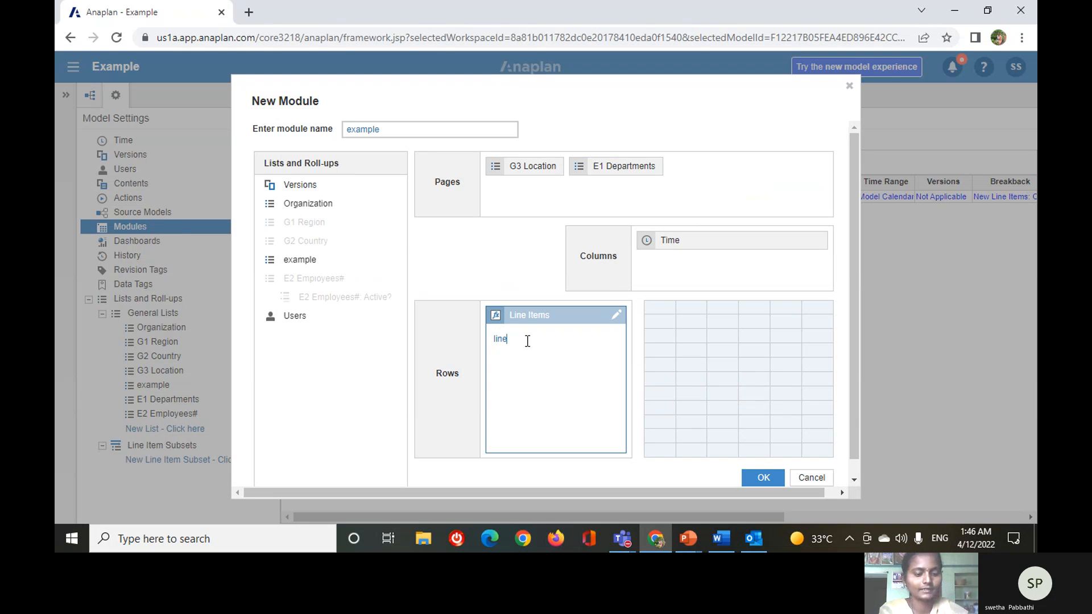
pyautogui.write('1 line2 ')
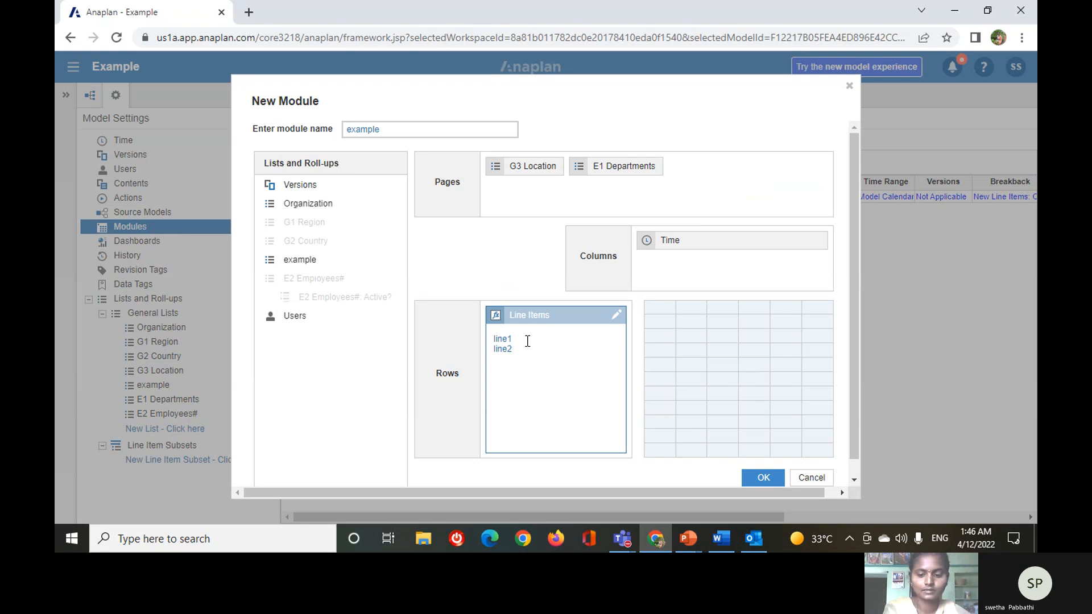
pyautogui.write('line3')
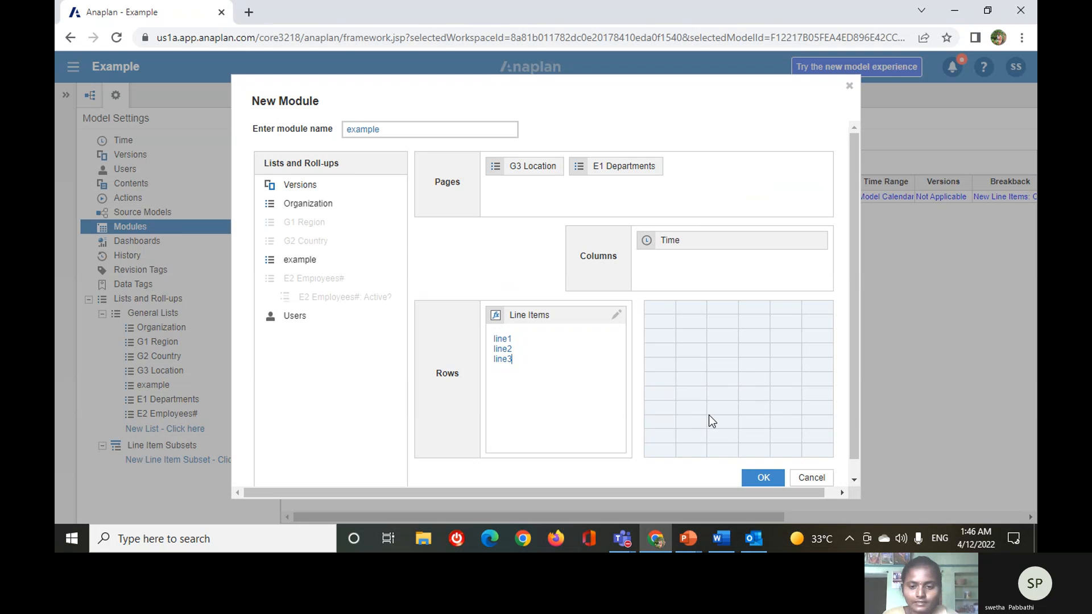
# Rename the new module to example 2 and create it.
pyautogui.scroll(-1, 719, 438)
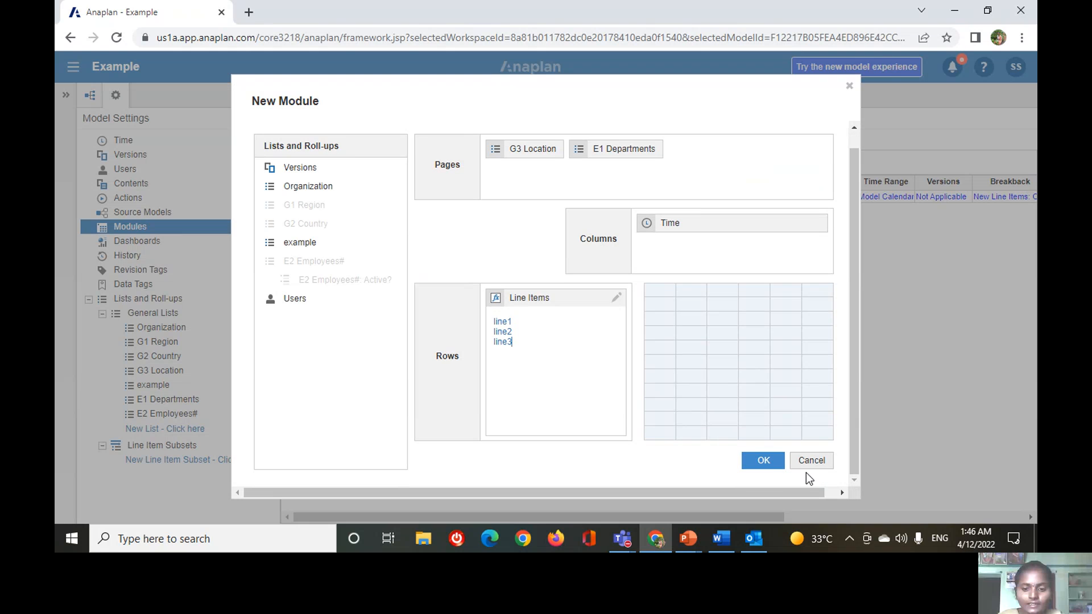
pyautogui.click(745, 465)
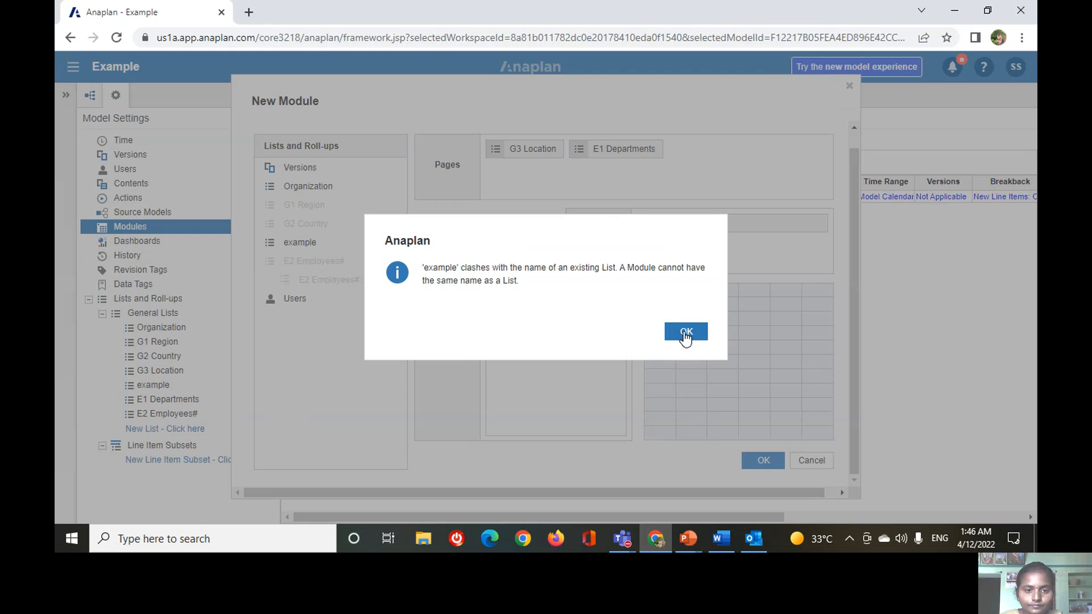
pyautogui.click(684, 331)
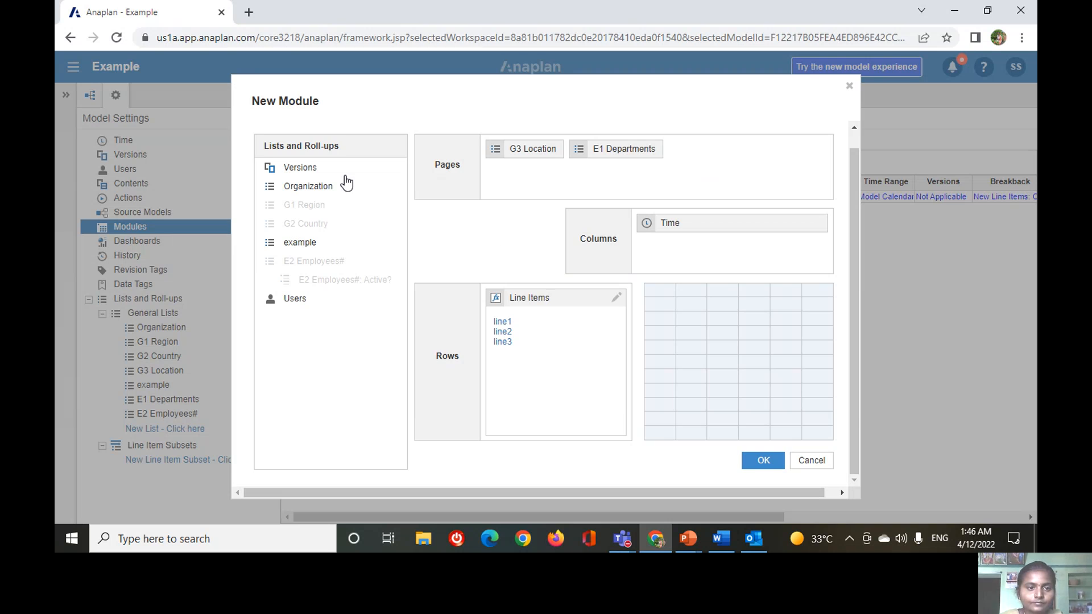
pyautogui.scroll(1, 556, 170)
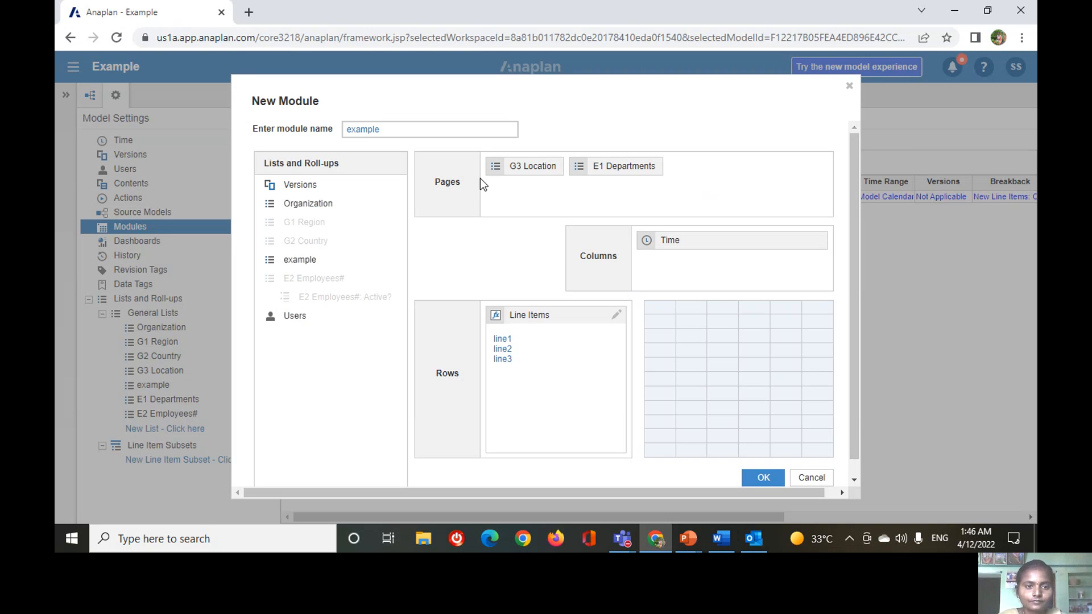
pyautogui.click(413, 130)
pyautogui.write('2')
pyautogui.click(760, 474)
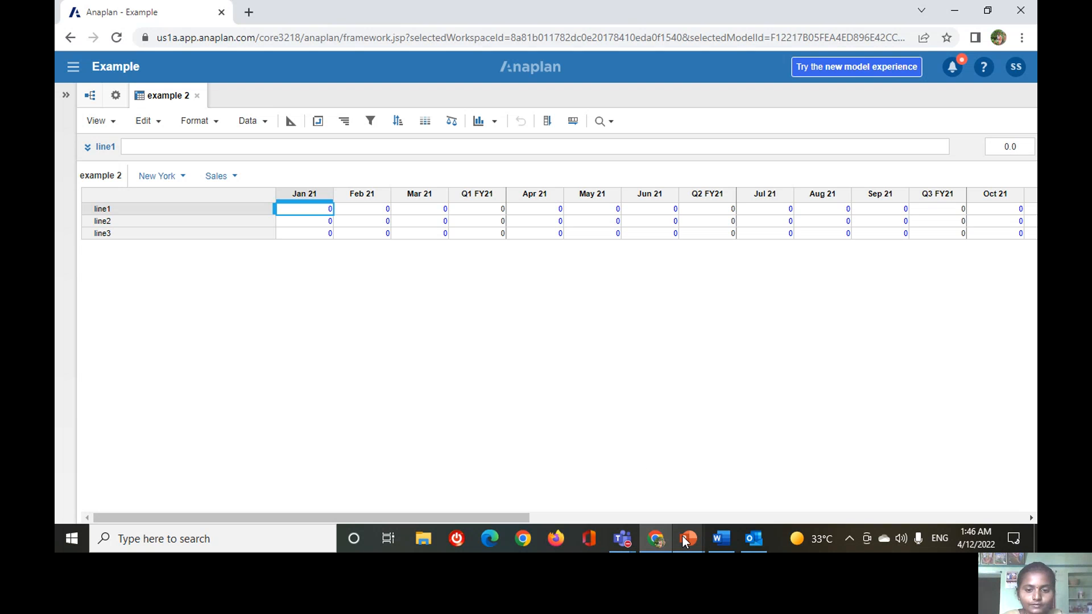
# Review the Module Grid View slide in the PowerPoint presentation and return to the example 2 grid in Anaplan.
pyautogui.moveTo(686, 539)
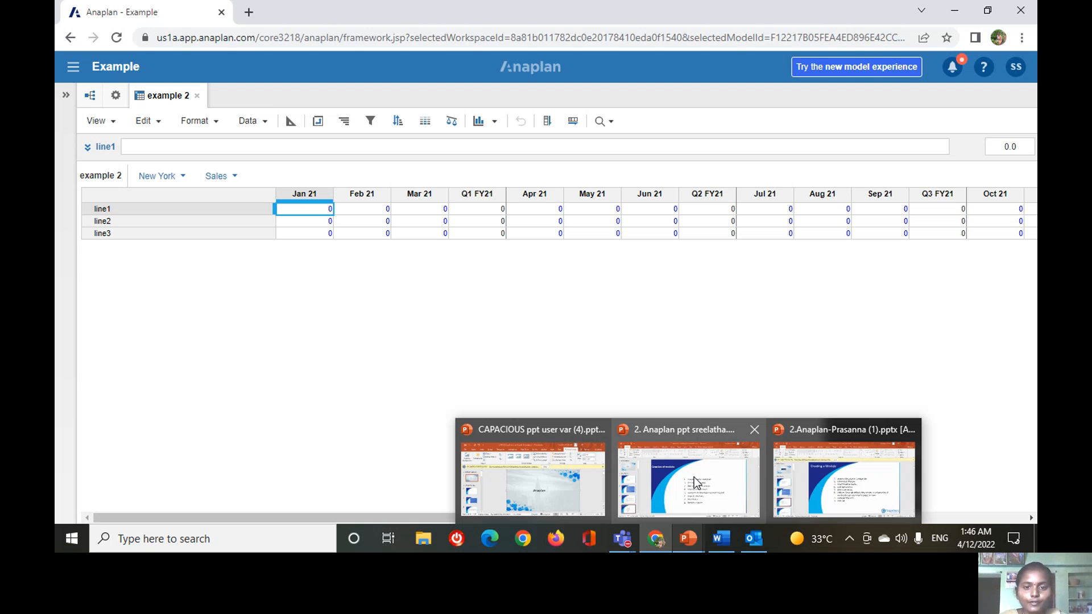
pyautogui.click(695, 481)
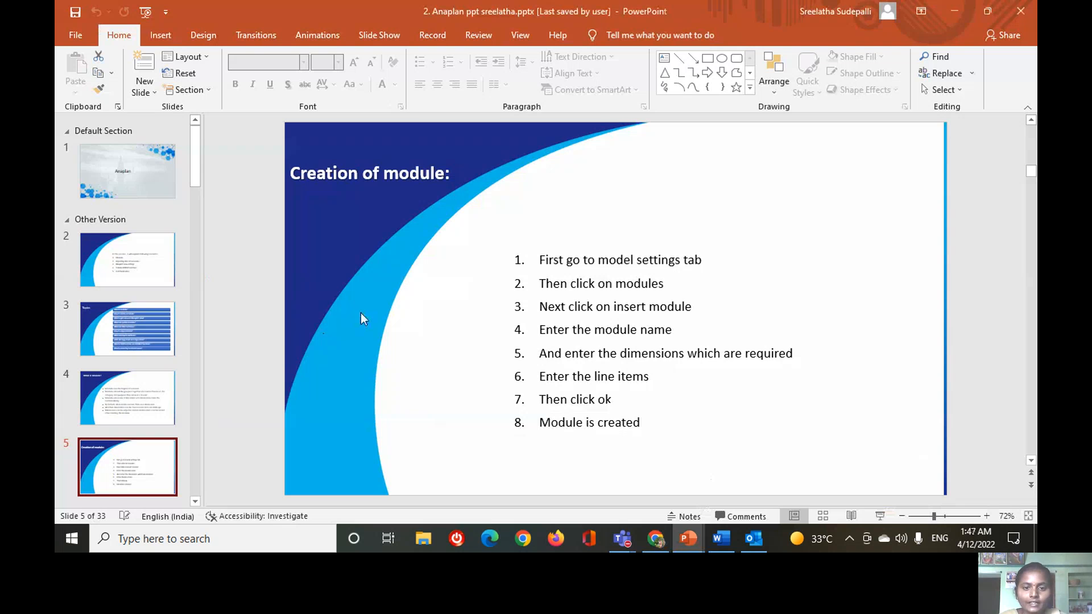
pyautogui.scroll(-1, 360, 313)
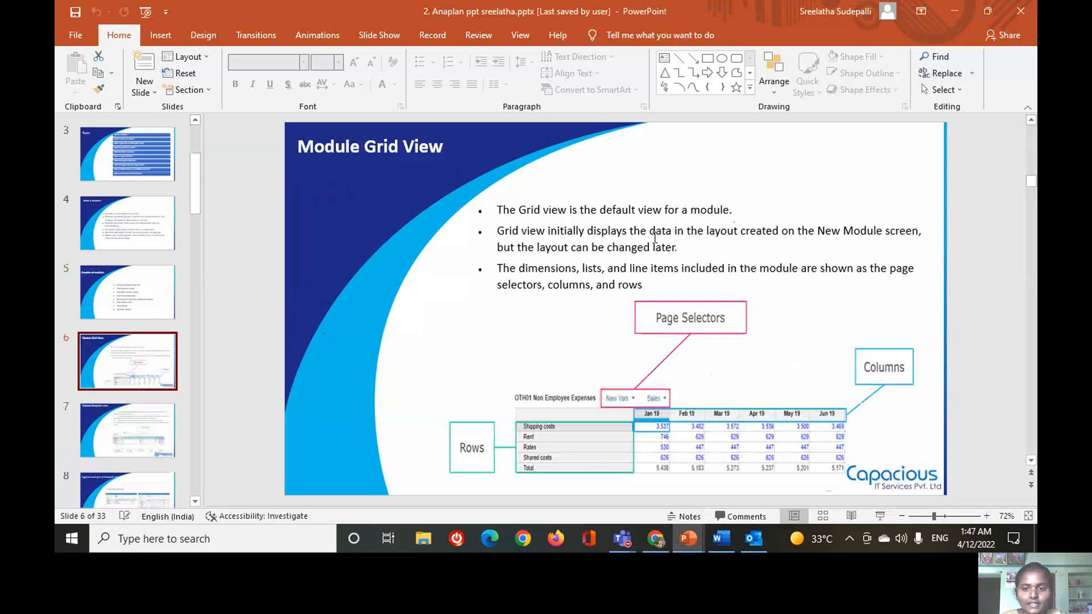
pyautogui.write('.')
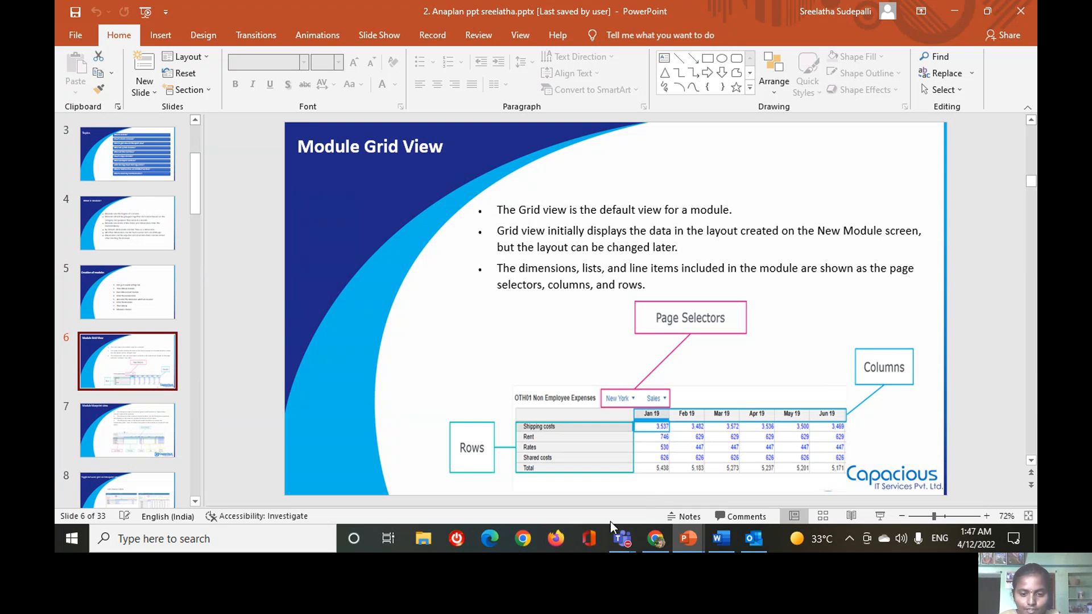
pyautogui.click(663, 546)
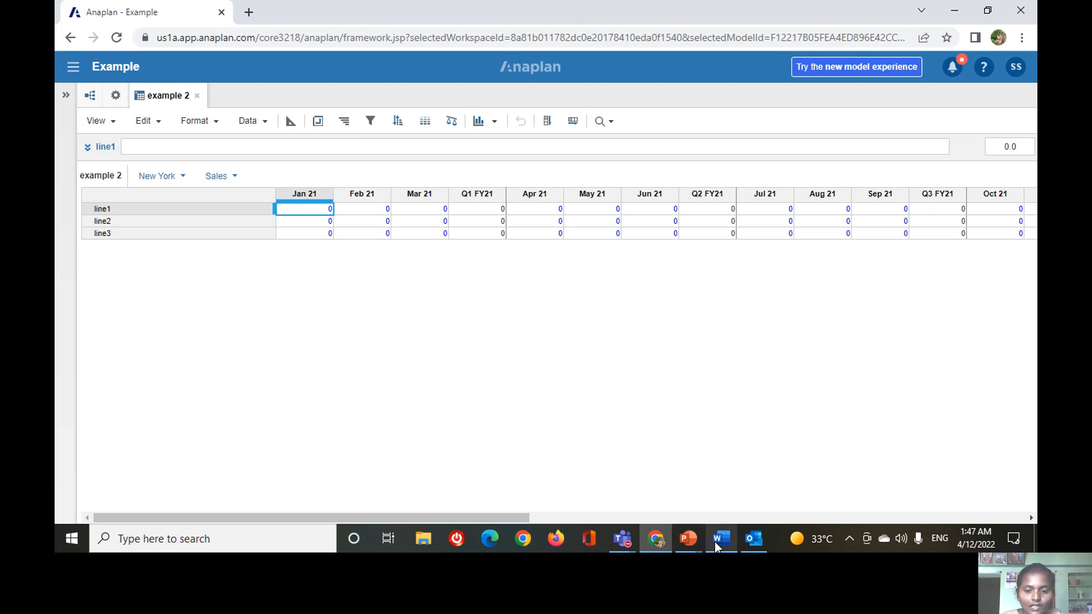
# Switch to the PowerPoint presentation and read the Module blueprint view slide.
pyautogui.moveTo(678, 548)
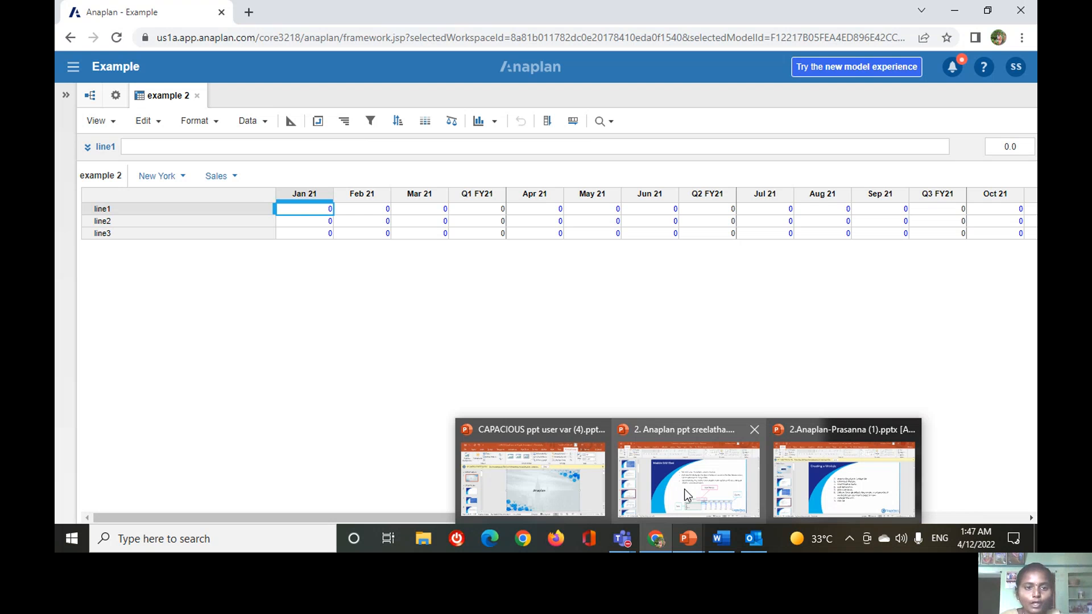
pyautogui.click(684, 490)
pyautogui.scroll(-1, 780, 330)
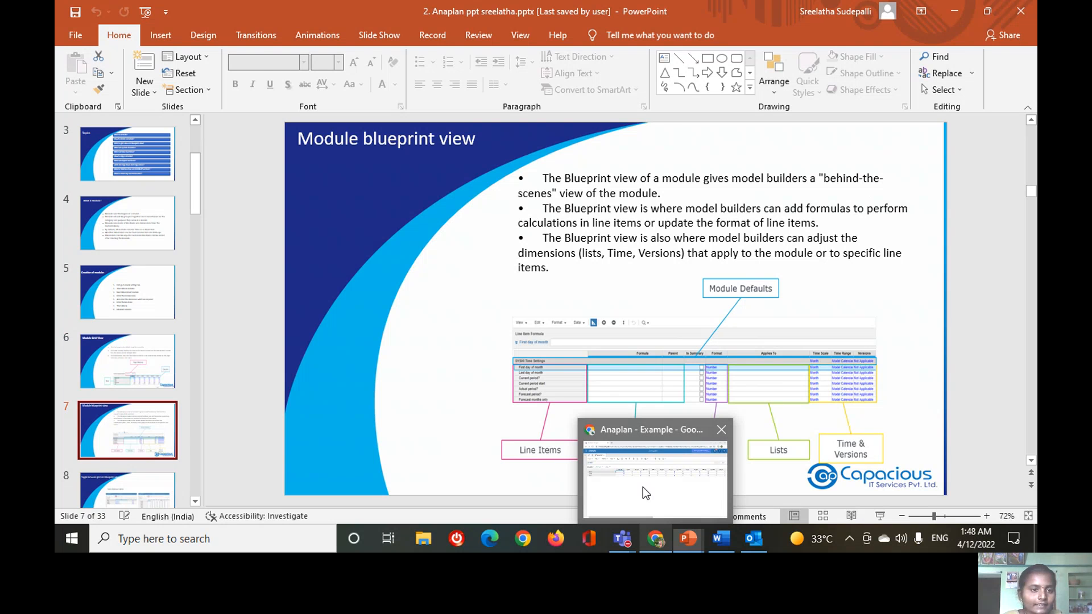
# Switch to Anaplan, show example 2 in blueprint view and examine line1's available format types and formula cell.
pyautogui.click(643, 486)
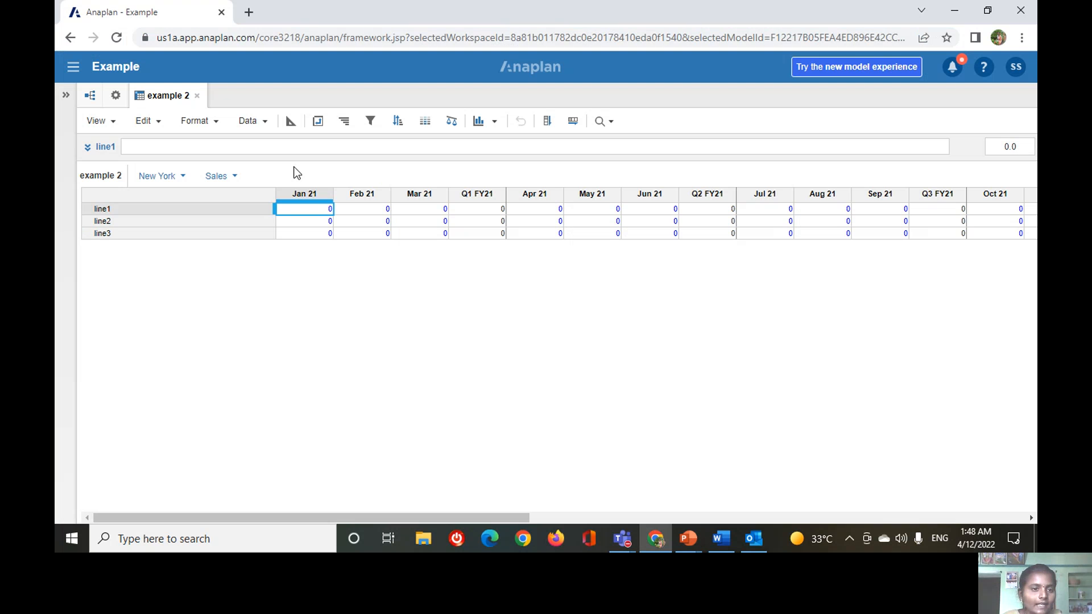
pyautogui.click(290, 122)
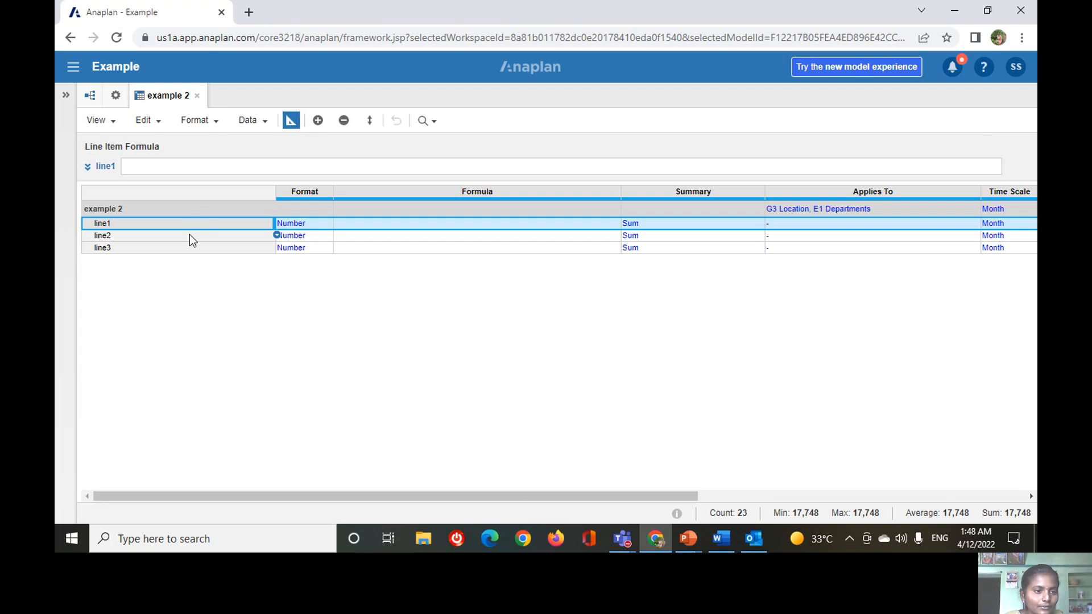
pyautogui.click(312, 224)
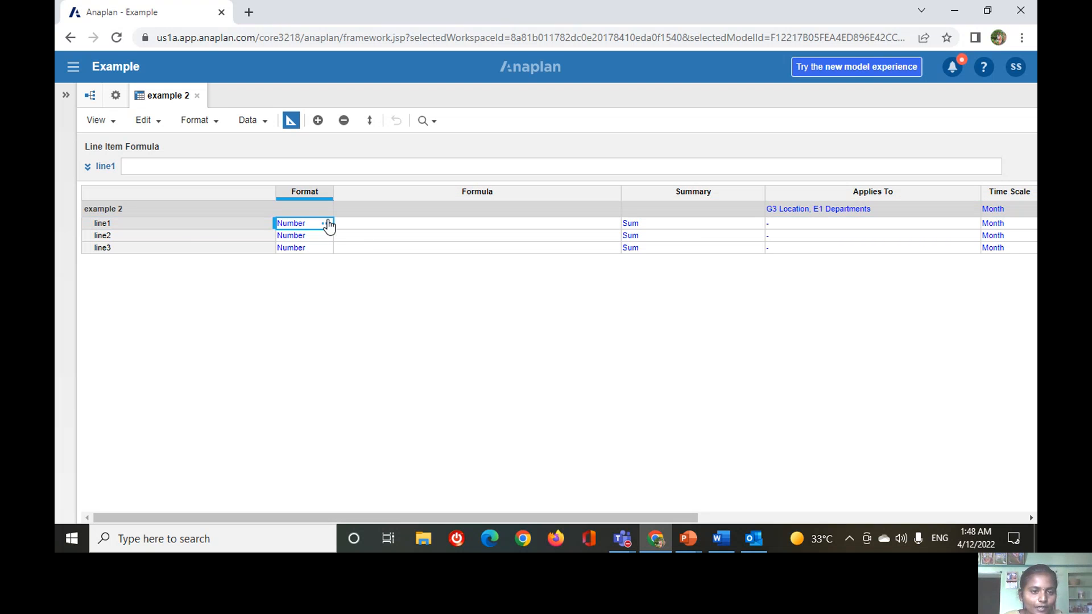
pyautogui.click(328, 225)
pyautogui.click(496, 130)
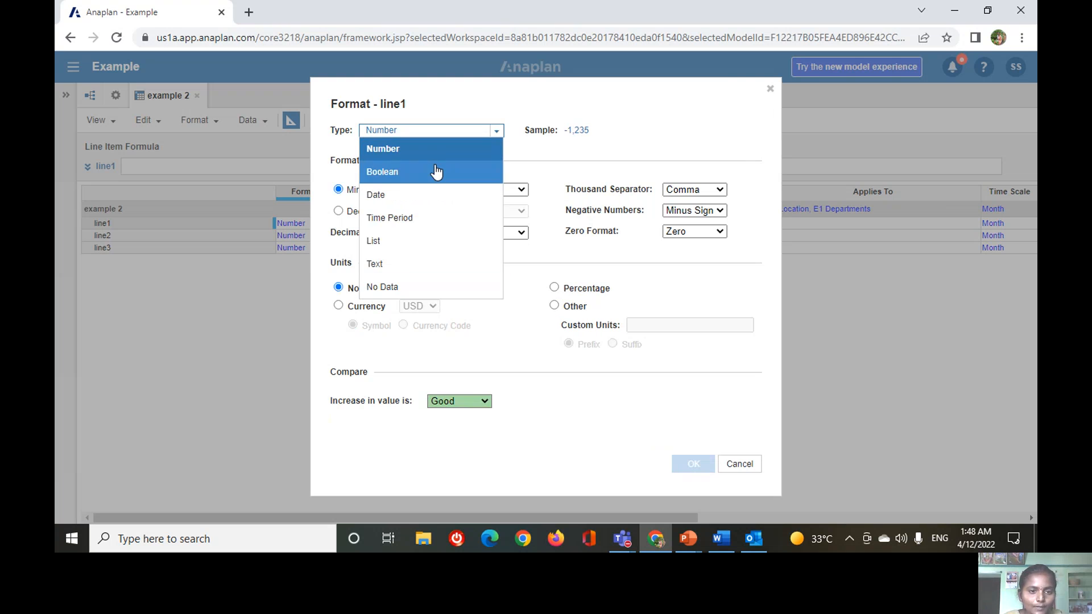
pyautogui.click(769, 90)
pyautogui.click(451, 223)
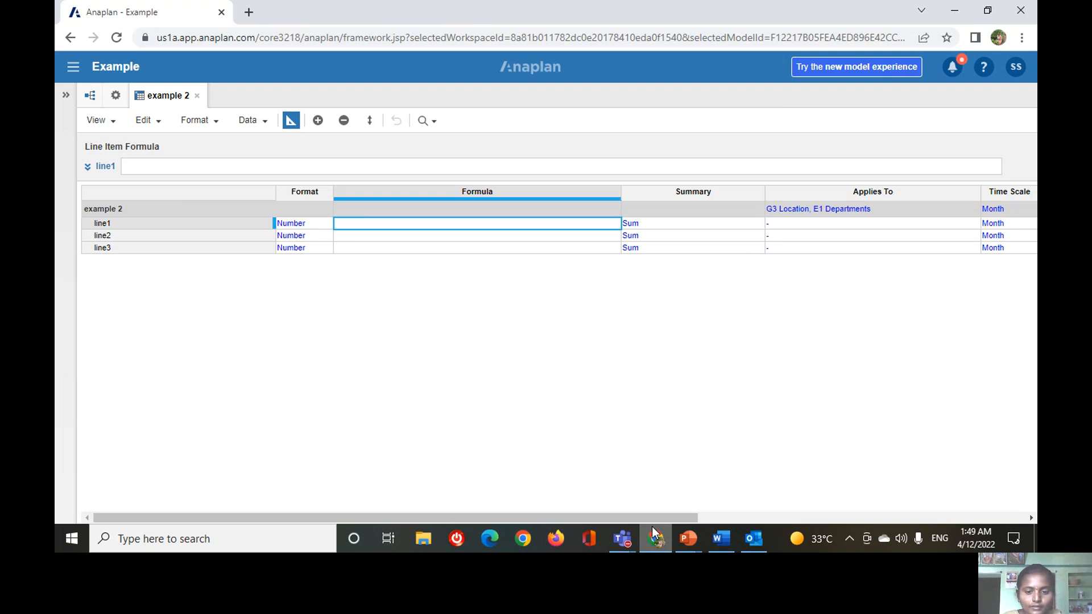
# Switch to the PowerPoint presentation and show the slide on toggling between grid and blueprint view.
pyautogui.moveTo(661, 542)
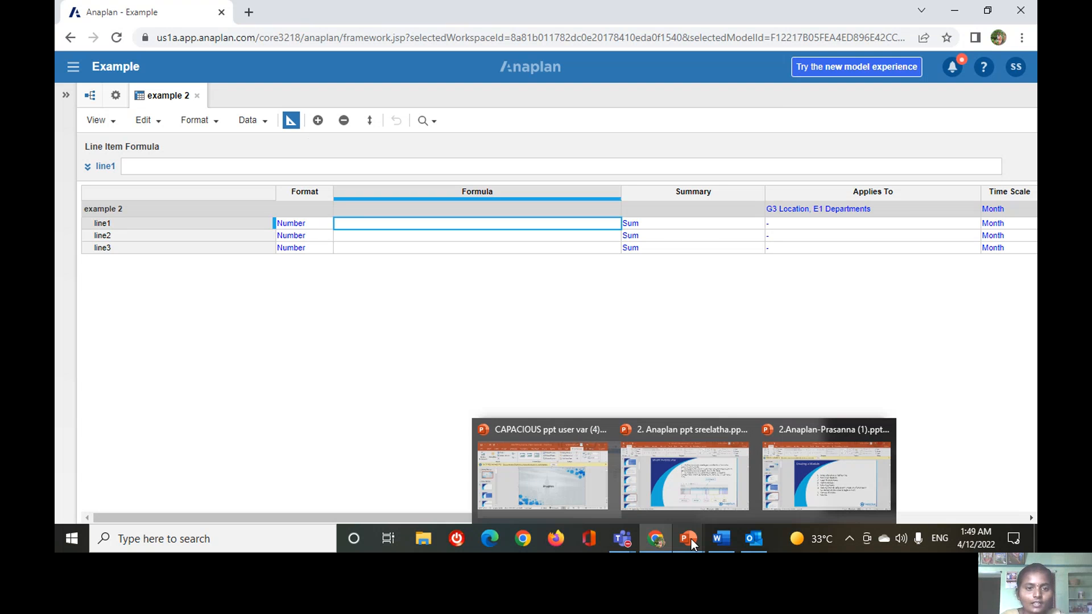
pyautogui.click(691, 501)
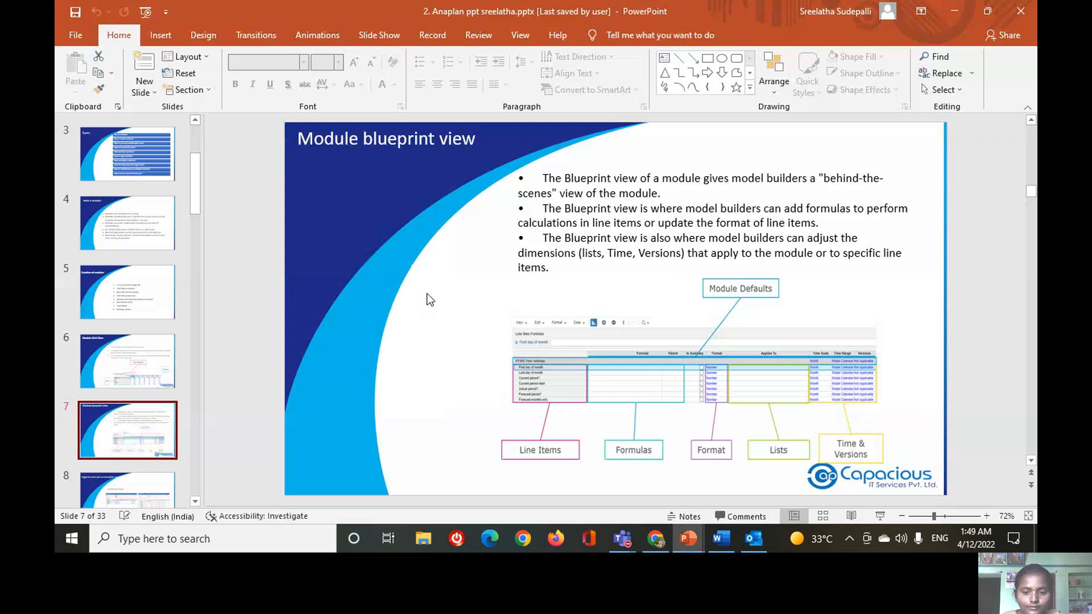
pyautogui.scroll(-1, 427, 310)
# Return to Anaplan and toggle example 2 between grid and blueprint view, ending in blueprint view.
pyautogui.moveTo(656, 539)
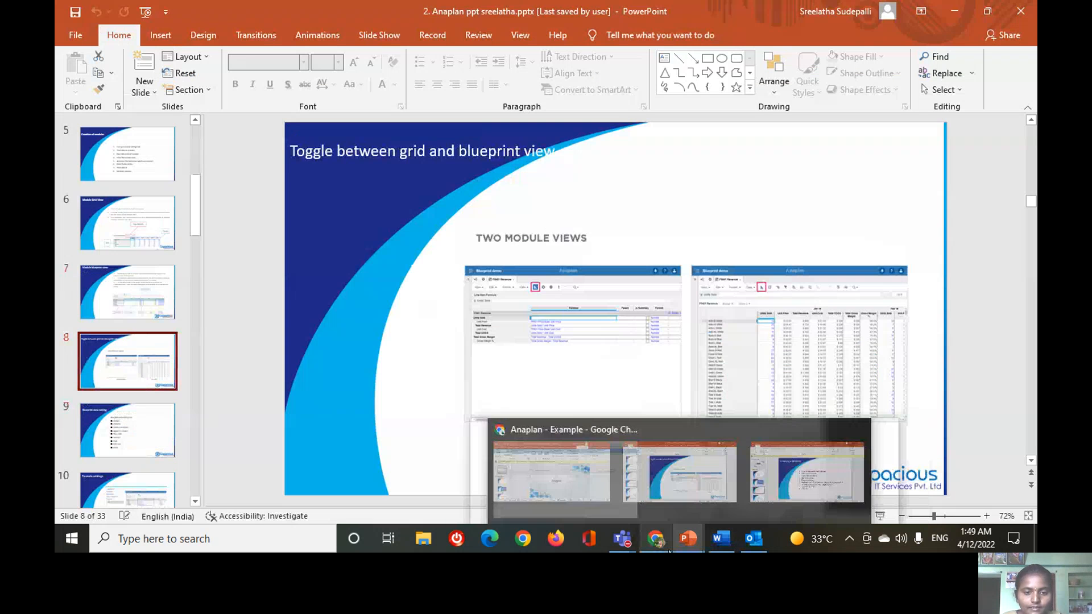
pyautogui.click(653, 505)
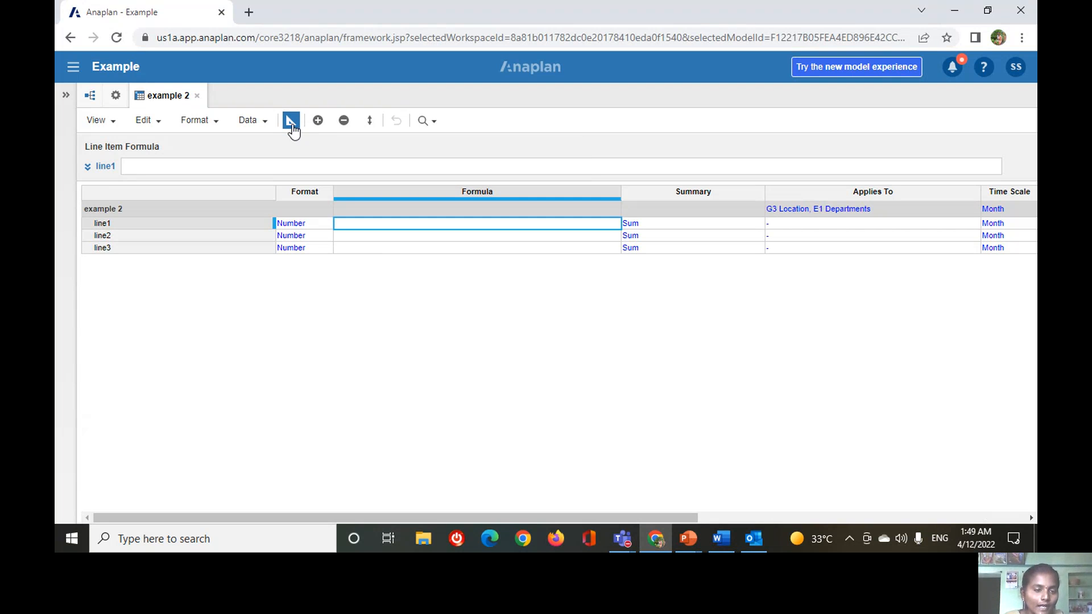
pyautogui.click(289, 121)
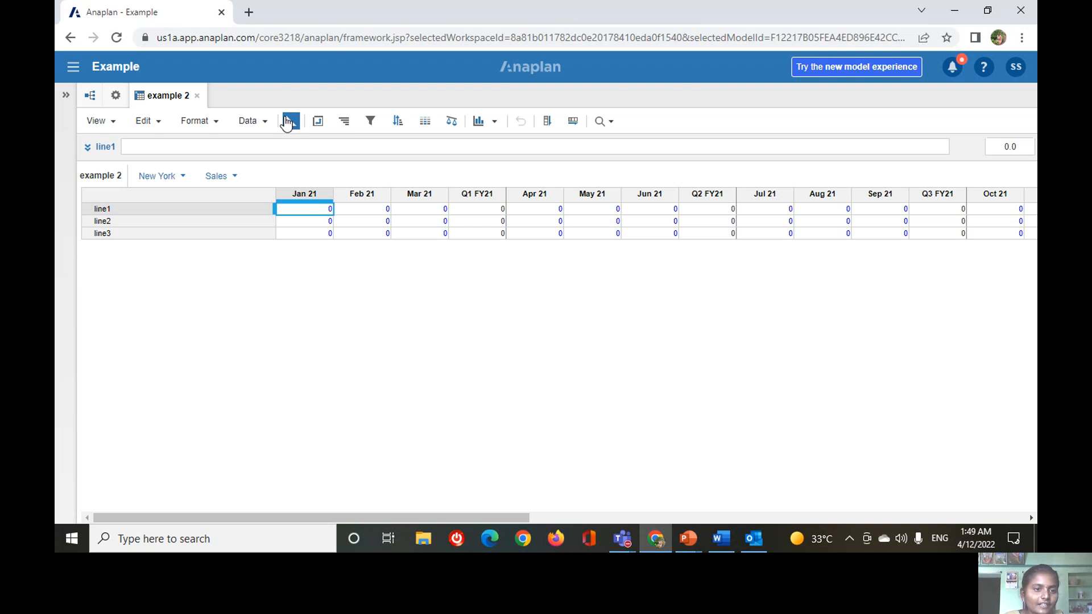
pyautogui.click(292, 123)
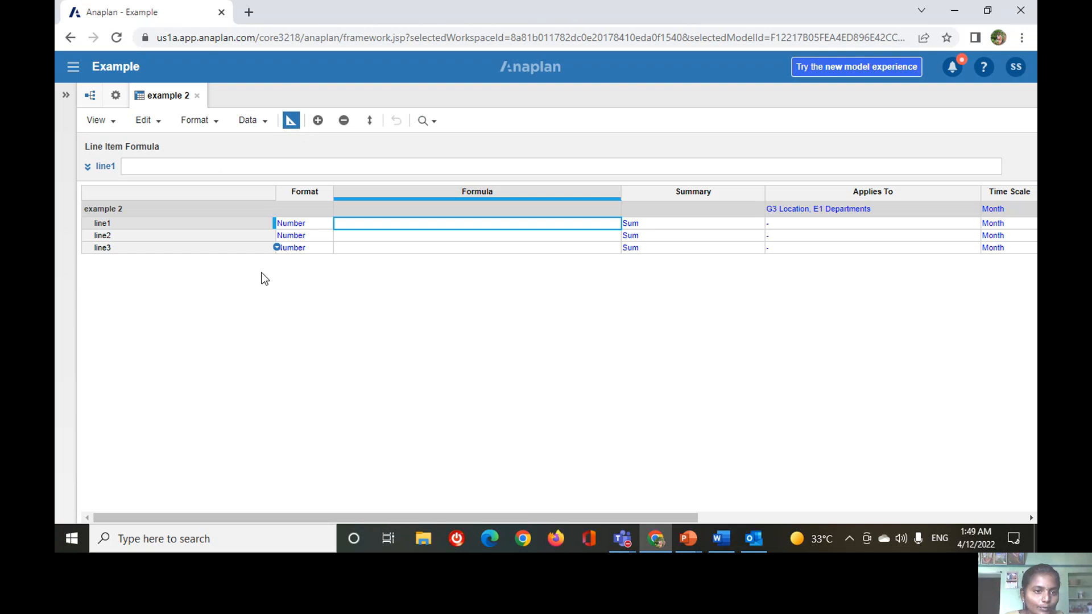
pyautogui.click(294, 123)
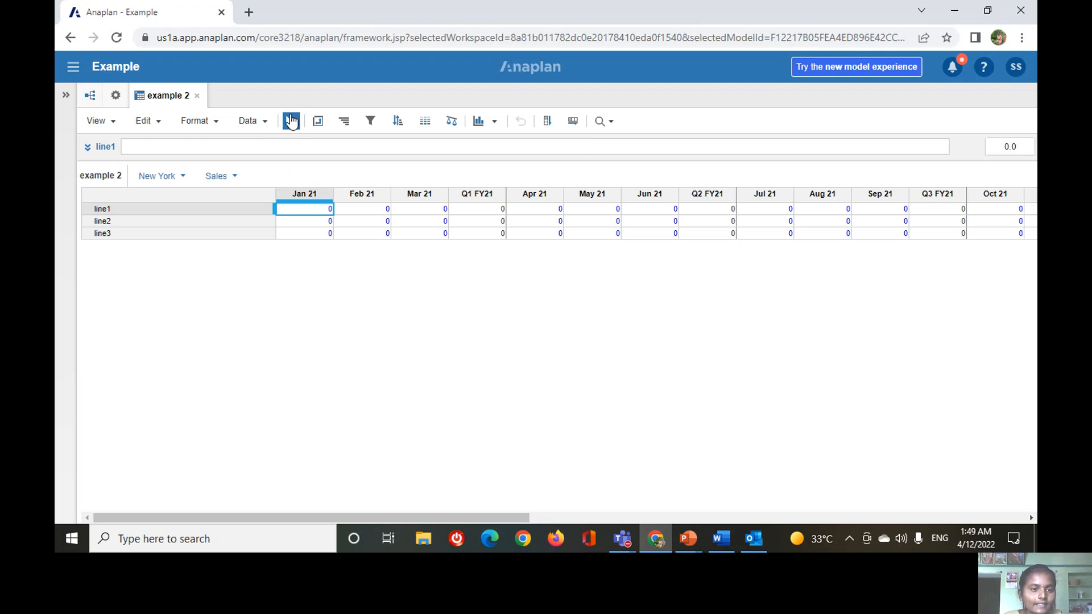
pyautogui.click(292, 121)
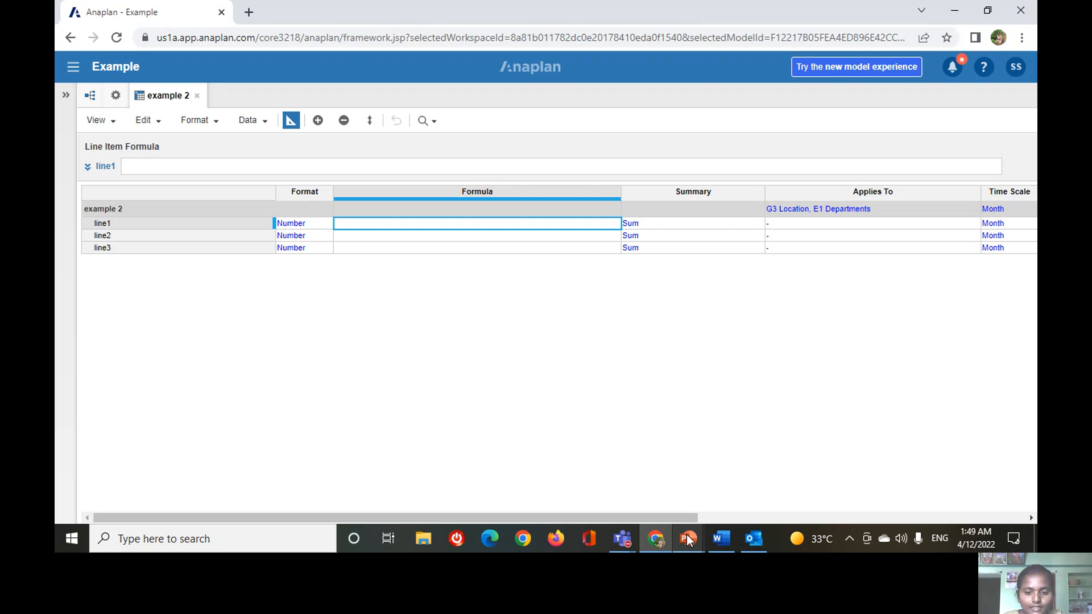
# Switch back to the grid and blueprint view comparison slide in the PowerPoint presentation.
pyautogui.moveTo(688, 539)
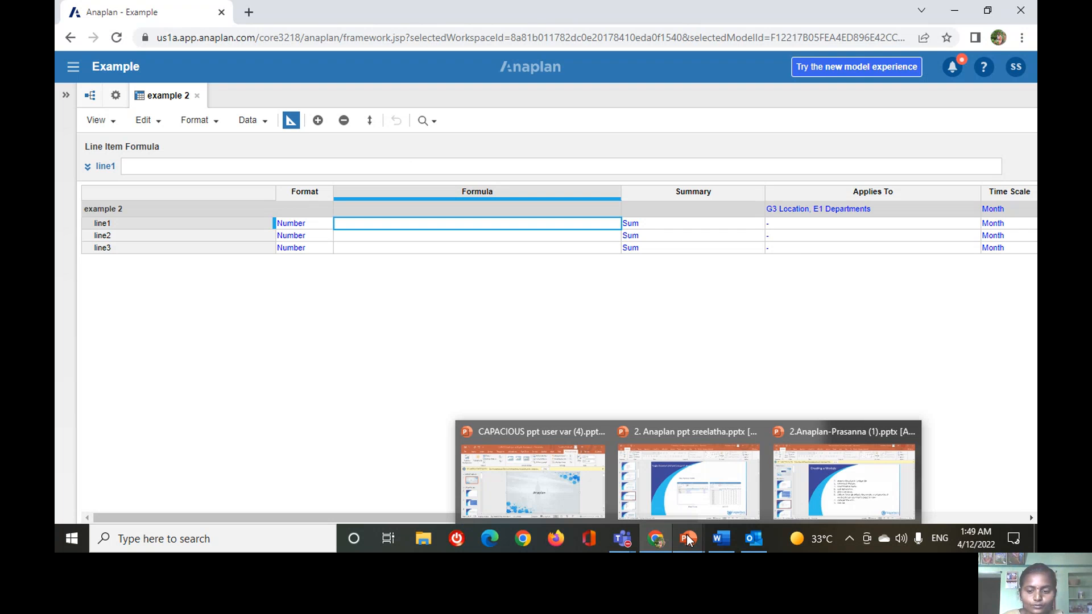
pyautogui.click(702, 487)
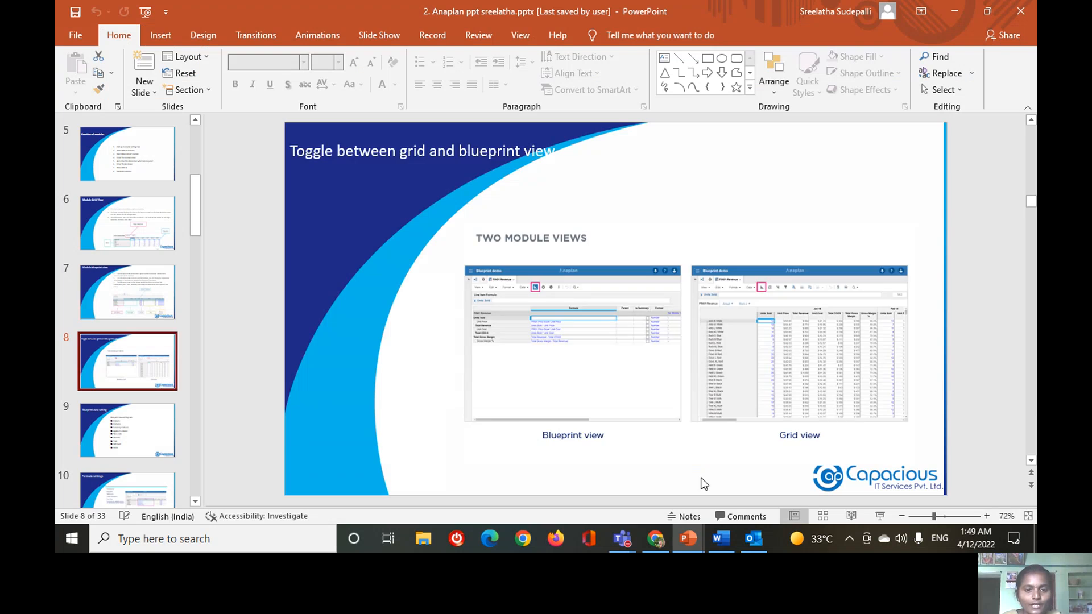
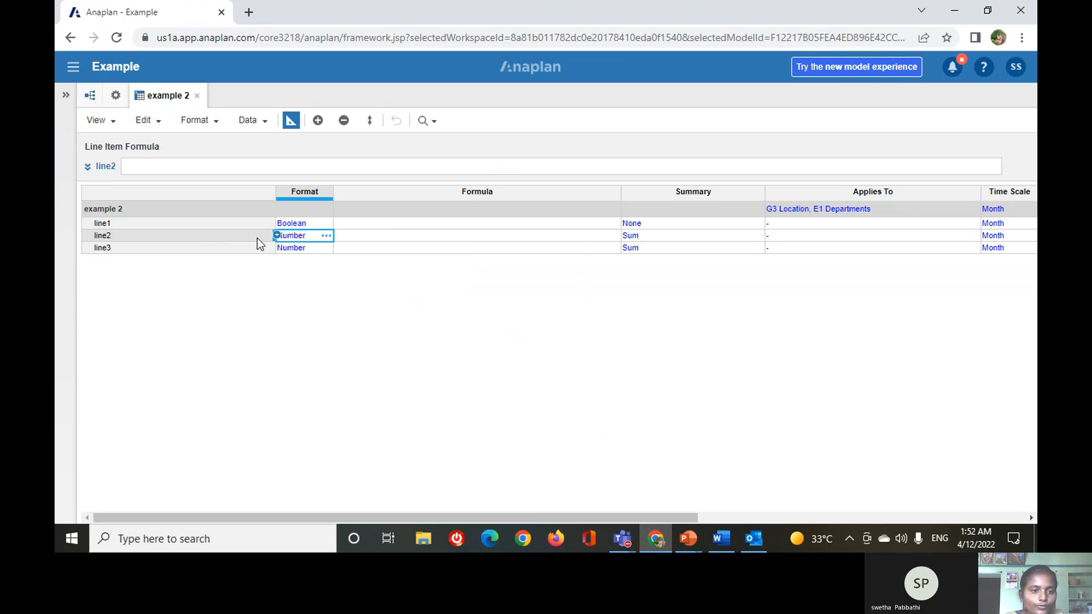
# Change the format of line2 to Date and accept the data type change.
pyautogui.click(327, 236)
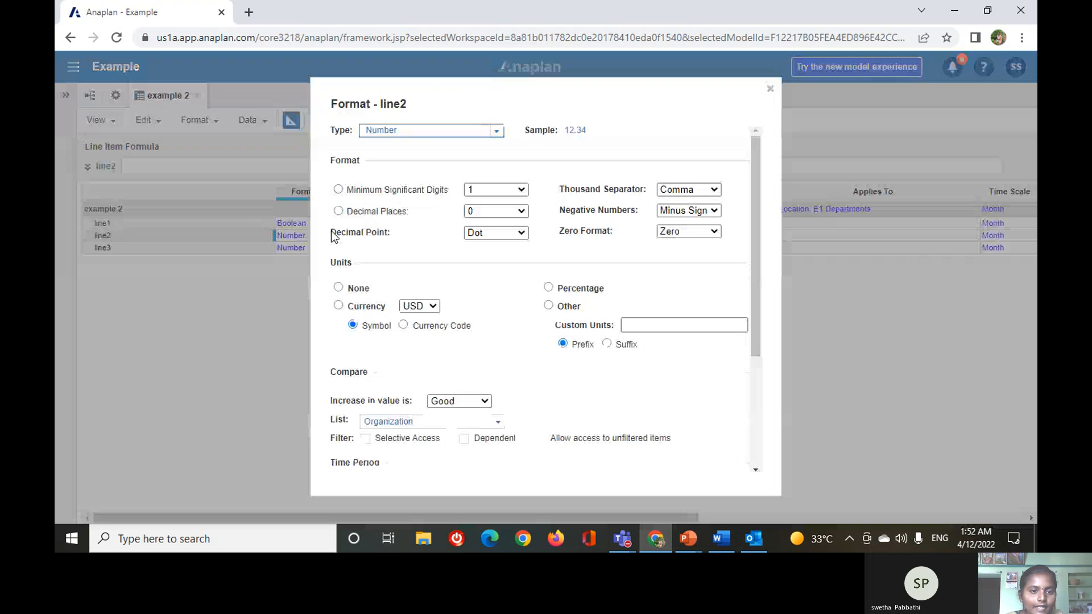
pyautogui.click(494, 132)
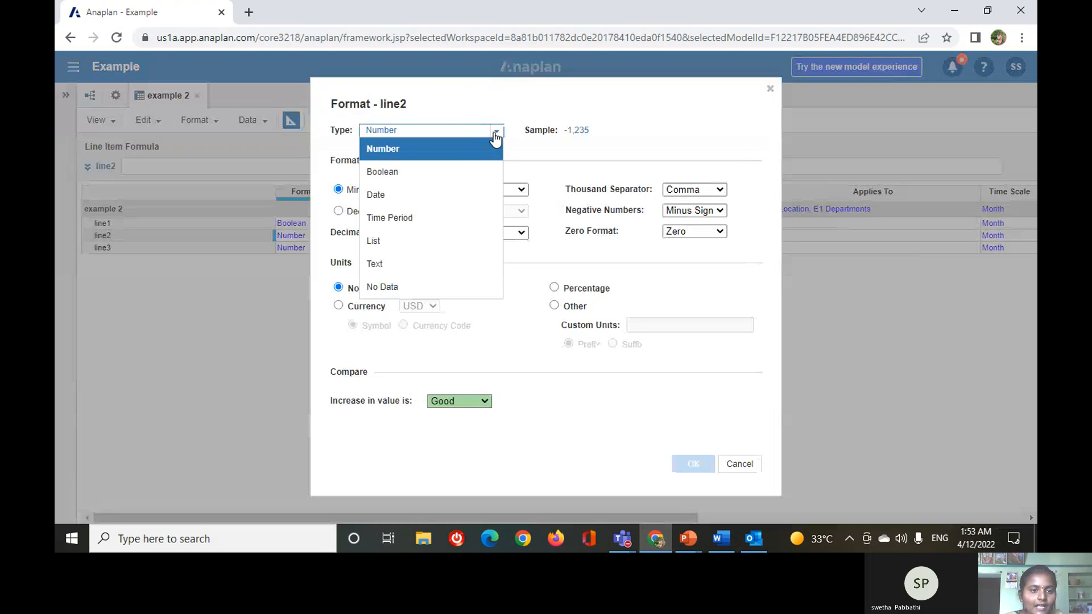
pyautogui.click(403, 196)
pyautogui.click(693, 464)
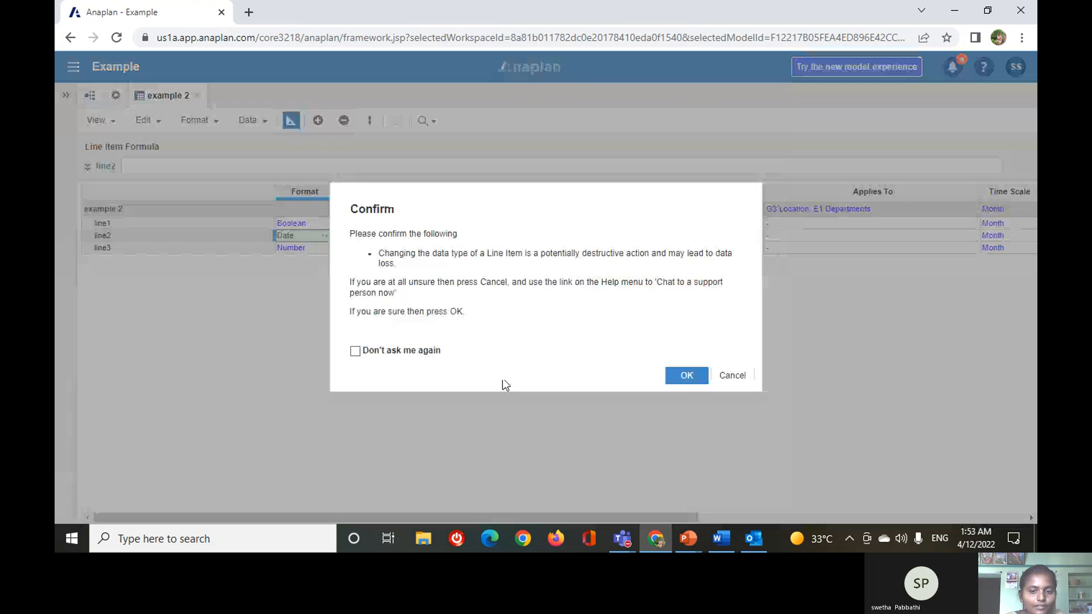
pyautogui.click(687, 375)
# Set the units of line3's number format to USD currency and check the result in grid view, returning to blueprint view.
pyautogui.click(325, 248)
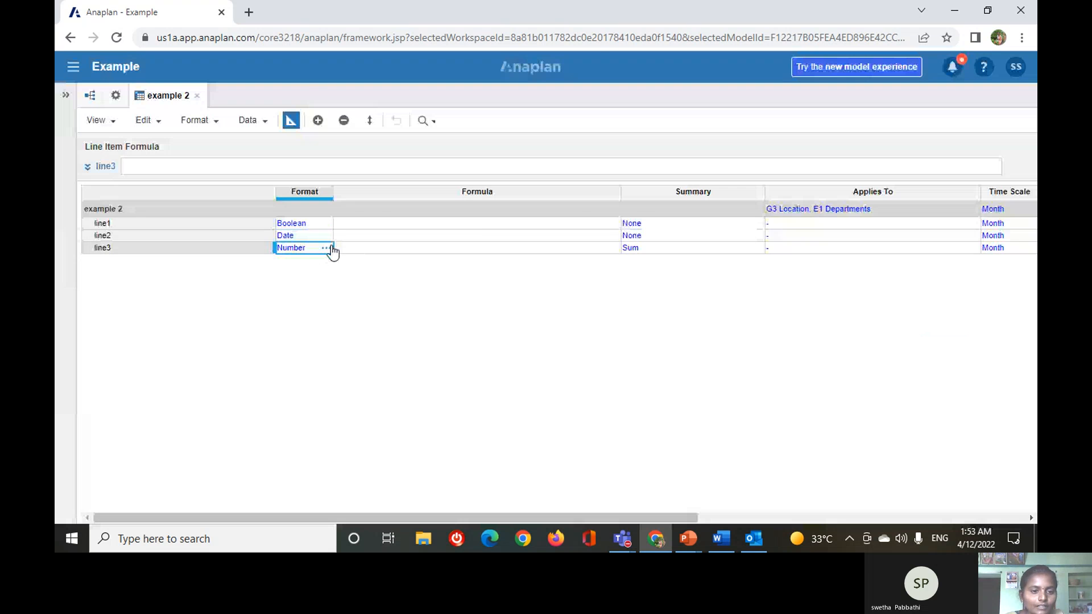
pyautogui.click(326, 249)
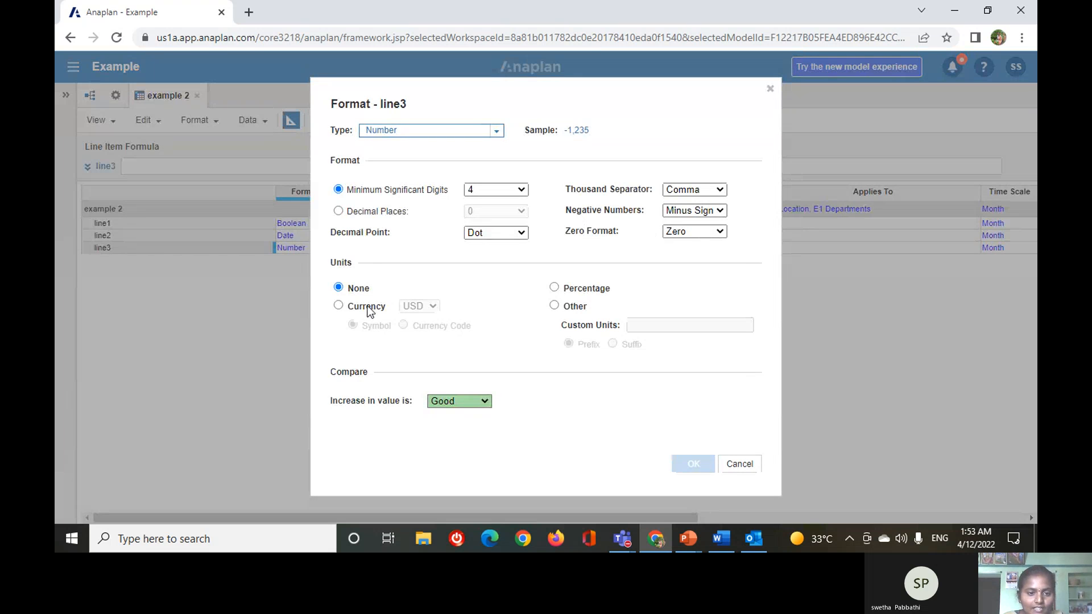
pyautogui.click(339, 308)
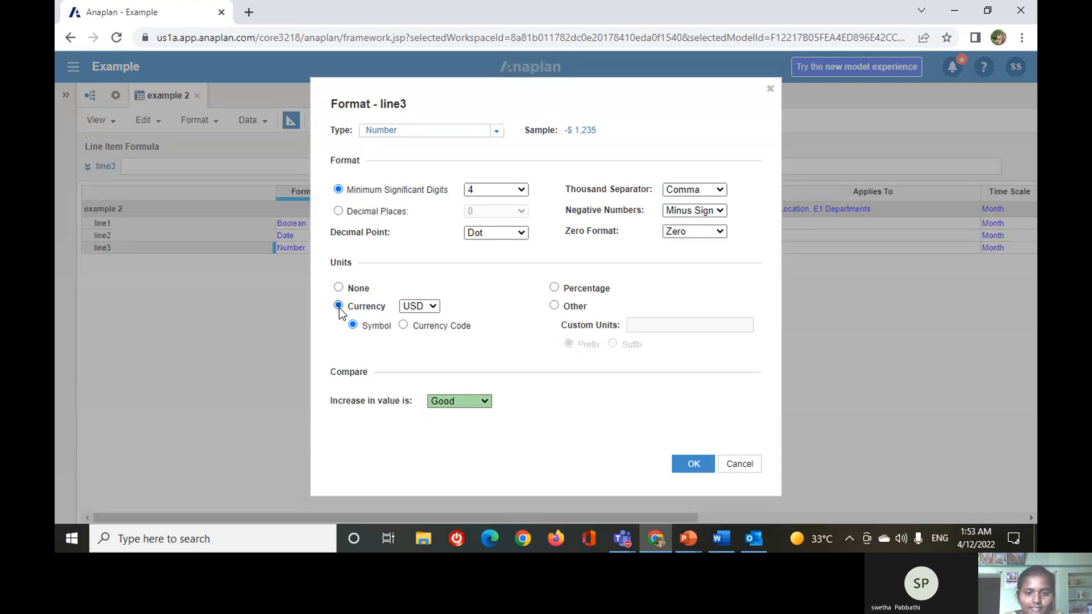
pyautogui.click(695, 464)
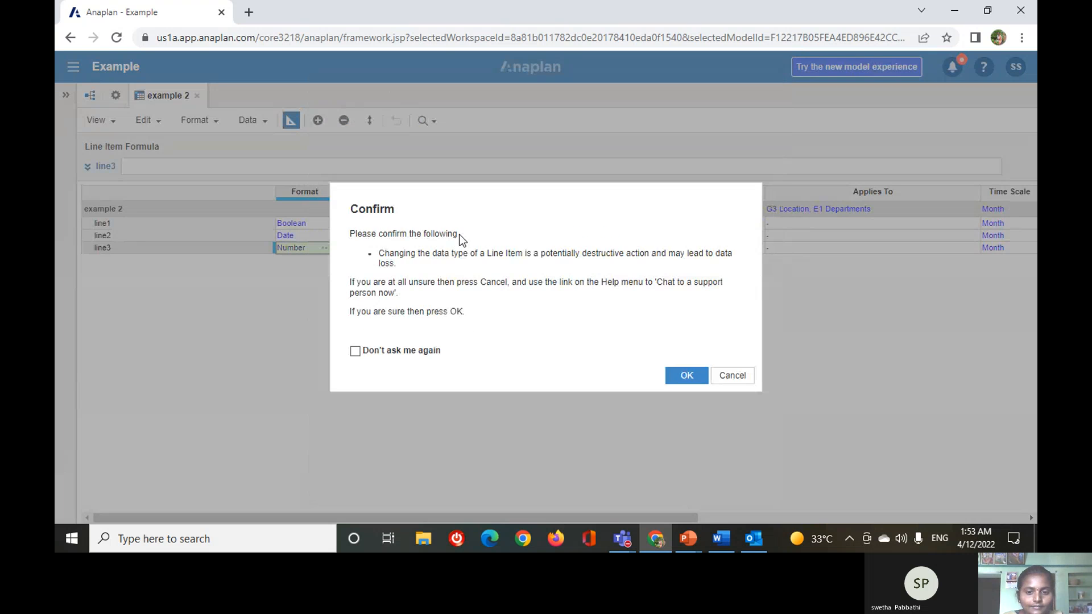
pyautogui.click(691, 378)
pyautogui.click(291, 122)
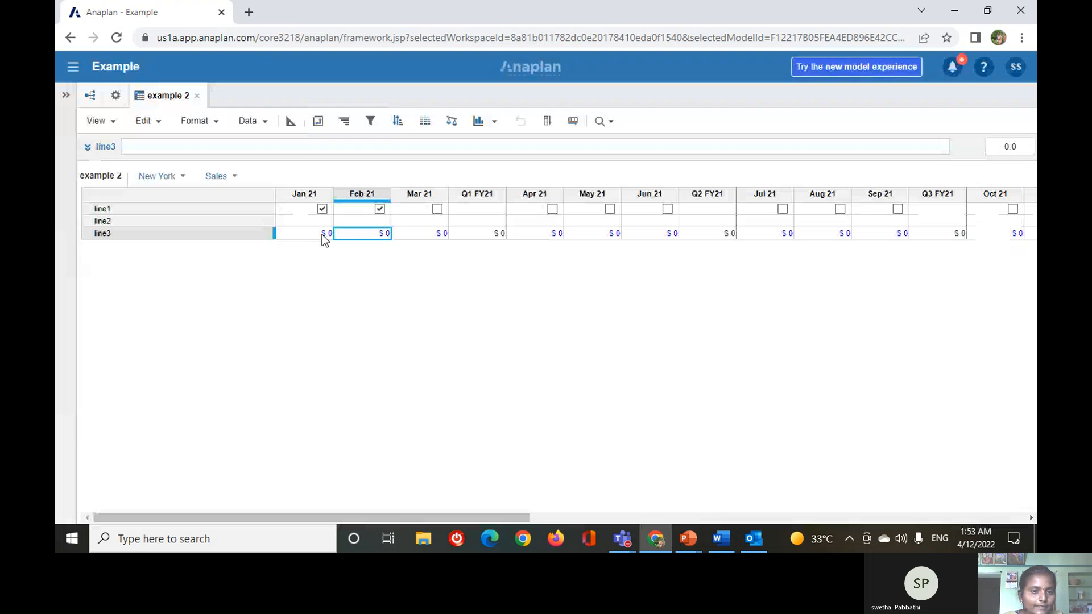
pyautogui.click(291, 120)
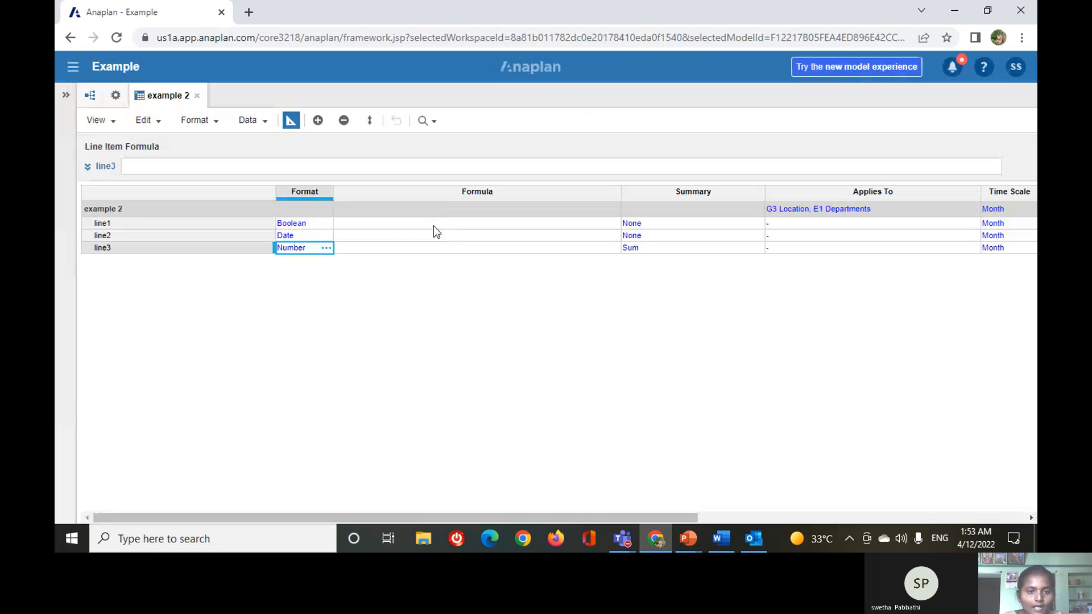
pyautogui.click(434, 227)
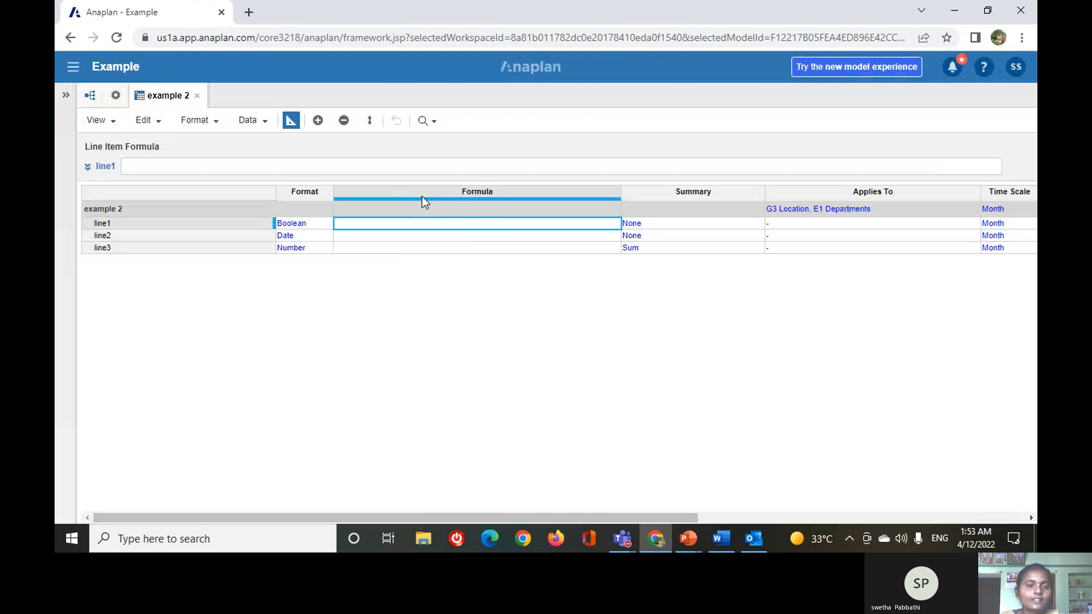
pyautogui.click(366, 167)
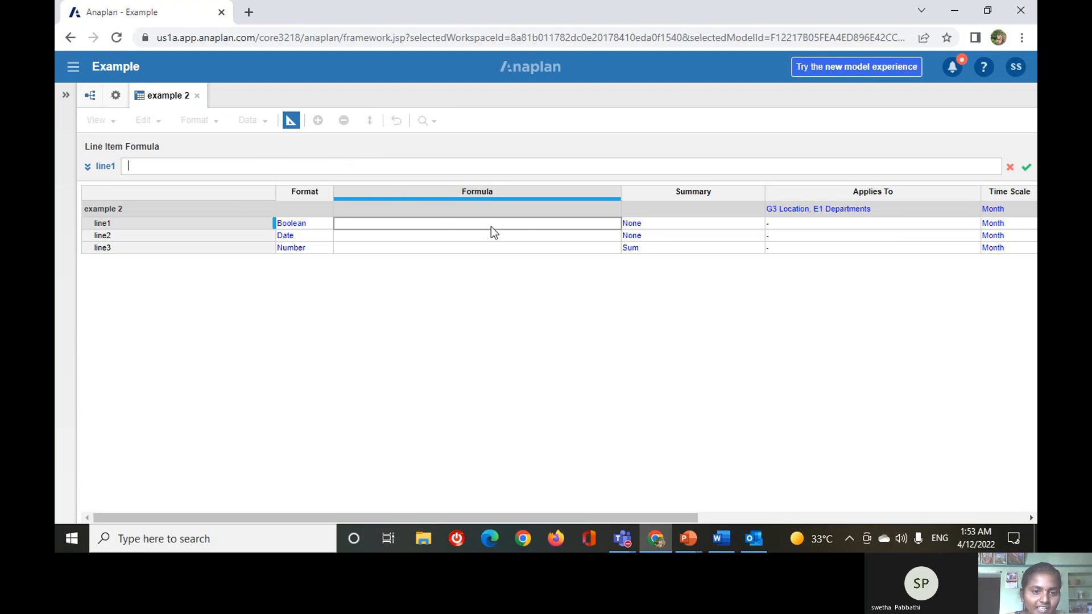
pyautogui.write("'line1")
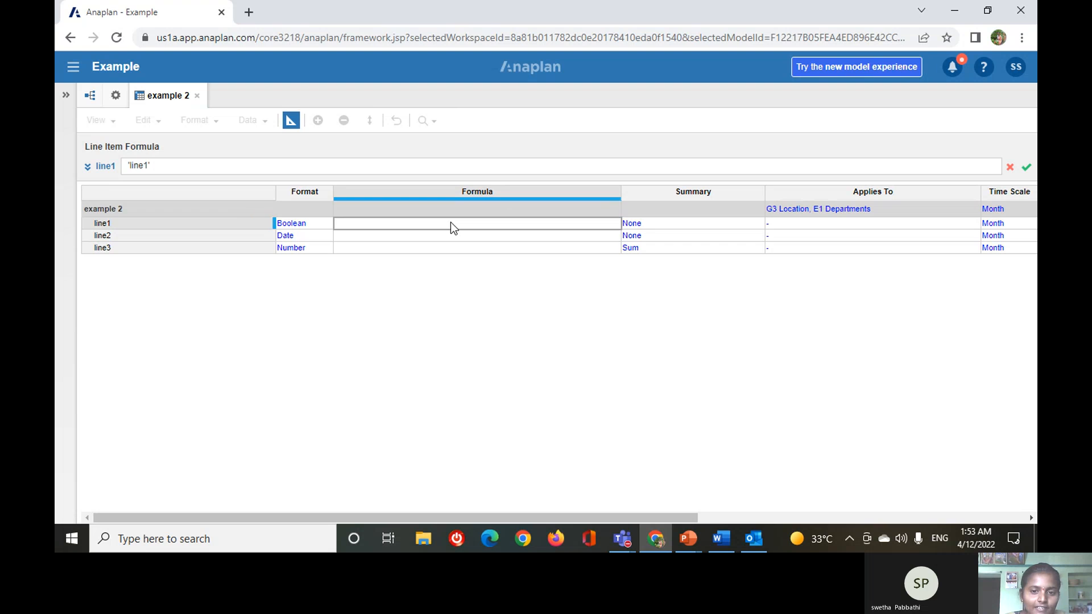
pyautogui.click(685, 224)
pyautogui.click(760, 225)
pyautogui.click(757, 226)
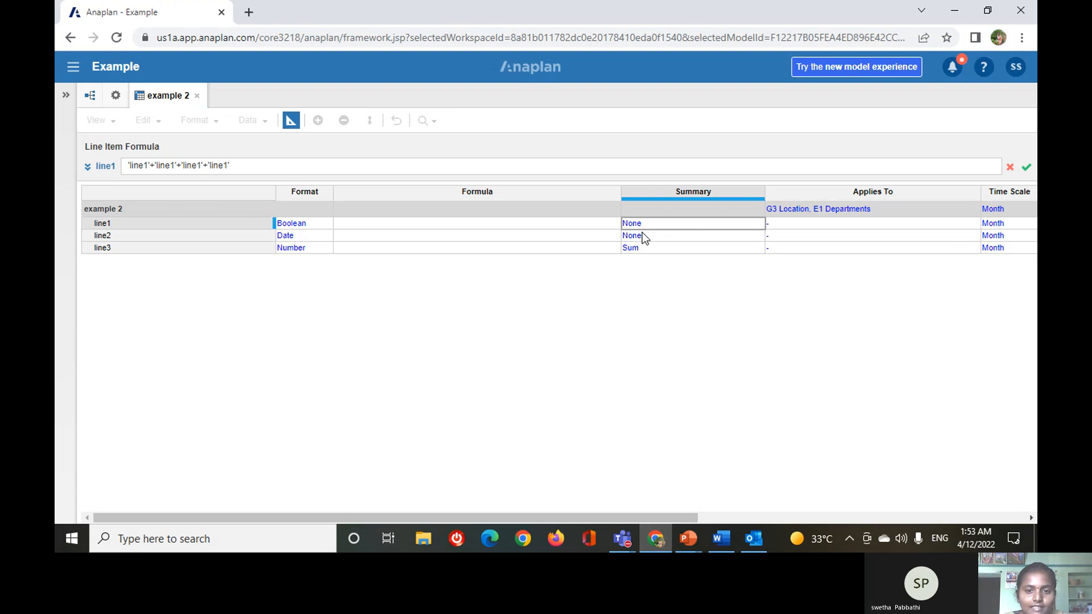
pyautogui.click(657, 226)
pyautogui.click(670, 239)
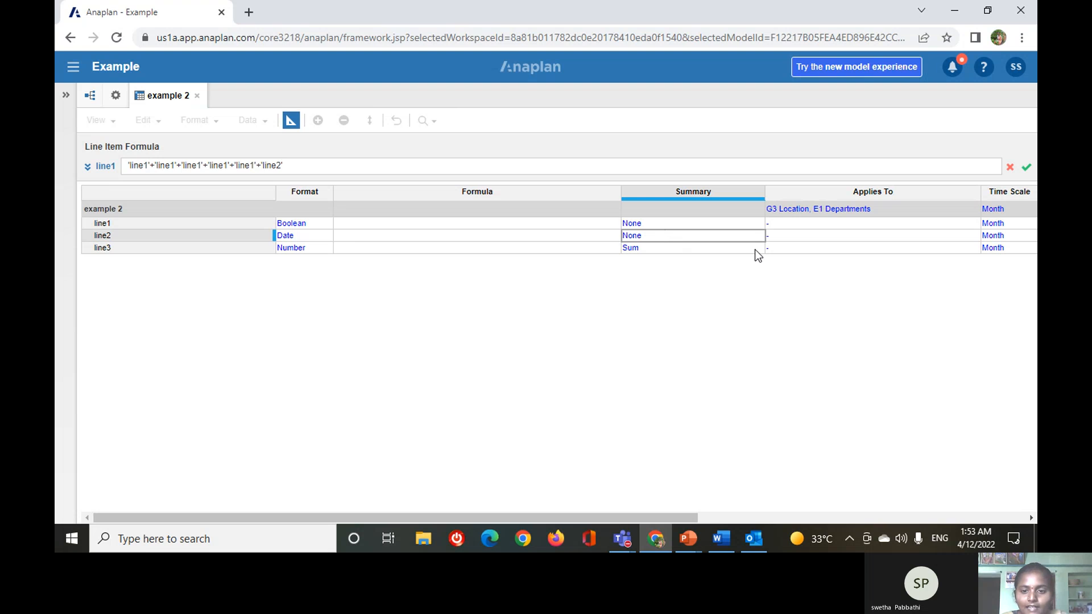
pyautogui.moveTo(668, 516); pyautogui.dragTo(707, 516)
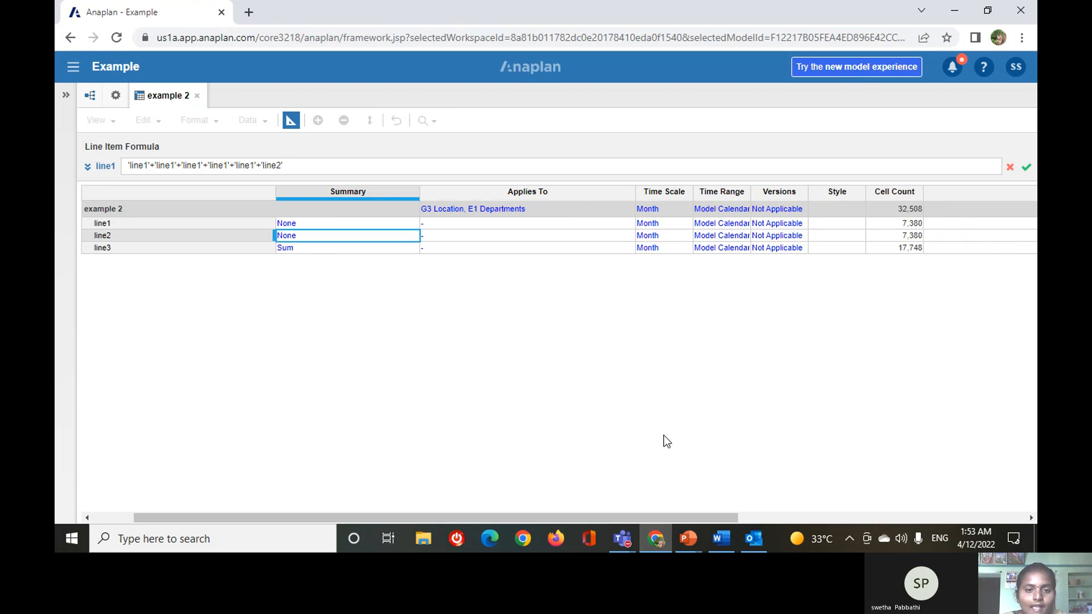
pyautogui.click(589, 216)
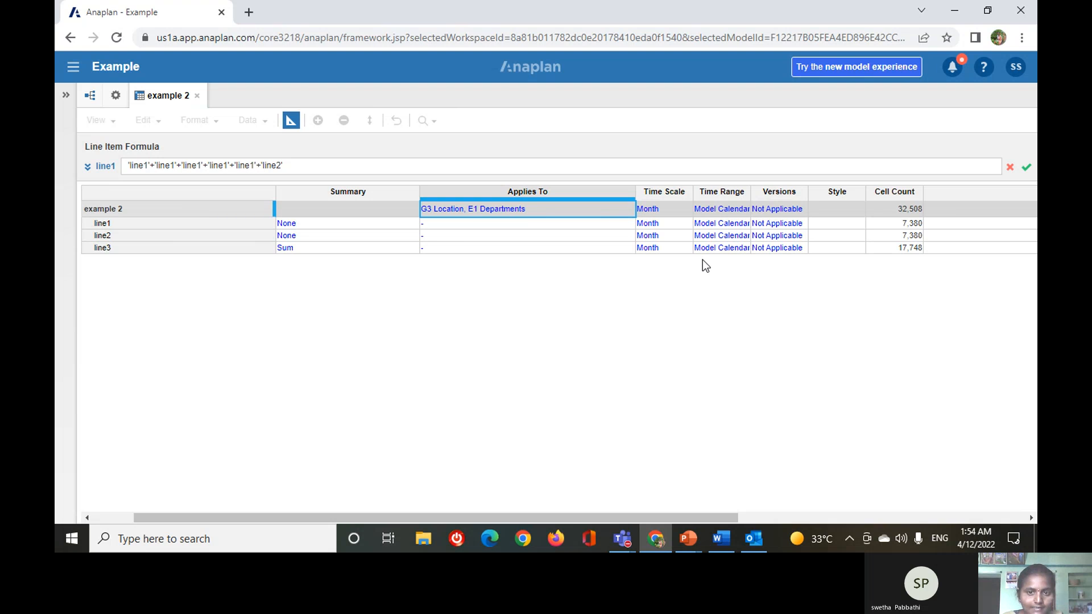
pyautogui.click(617, 225)
pyautogui.click(634, 225)
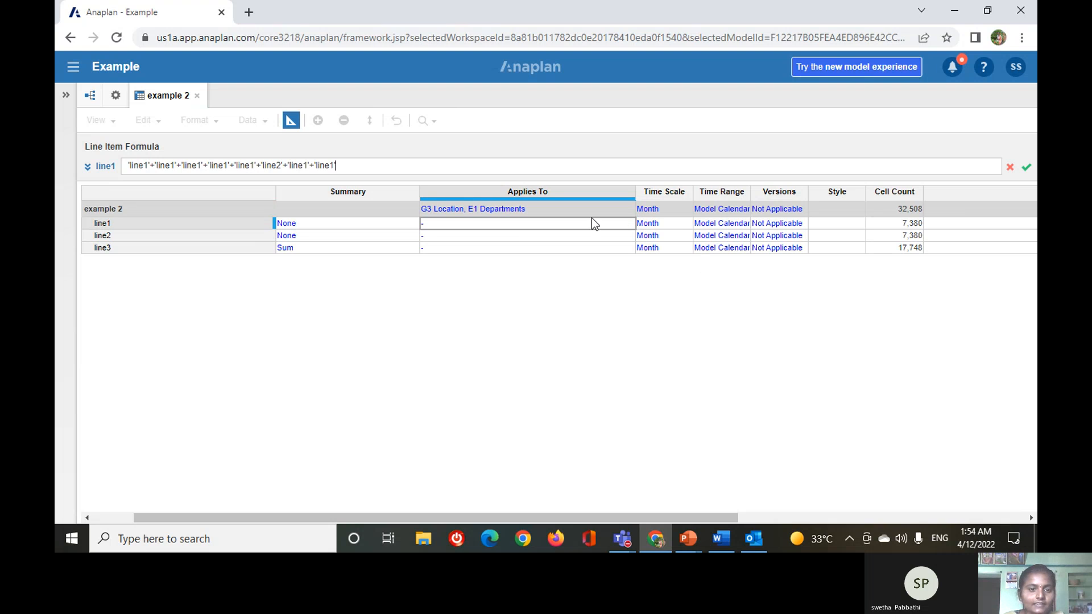
pyautogui.click(291, 120)
pyautogui.click(291, 121)
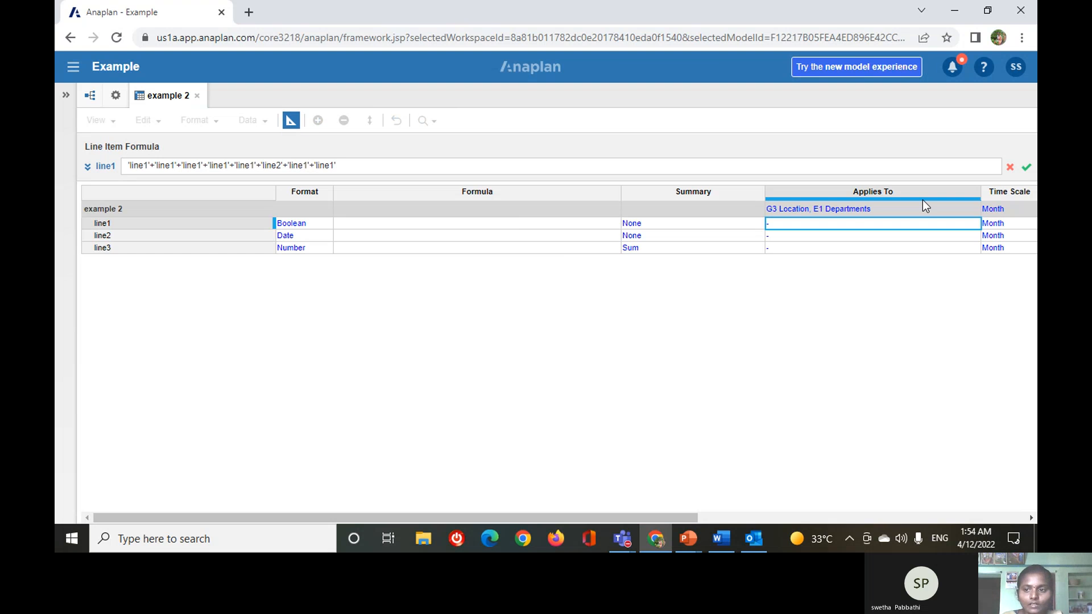
pyautogui.click(1011, 168)
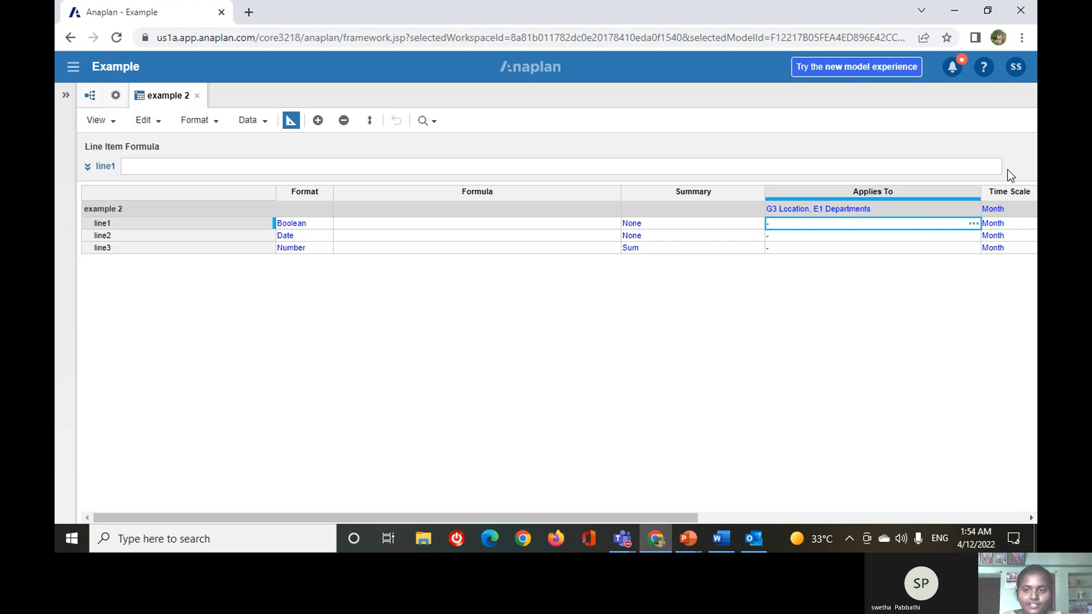
# Examine the lists available for line1's Applies To setting and close the selection without applying any.
pyautogui.click(975, 224)
pyautogui.click(466, 150)
pyautogui.keyDown('ctrl'); pyautogui.click(464, 166); pyautogui.keyUp('ctrl')
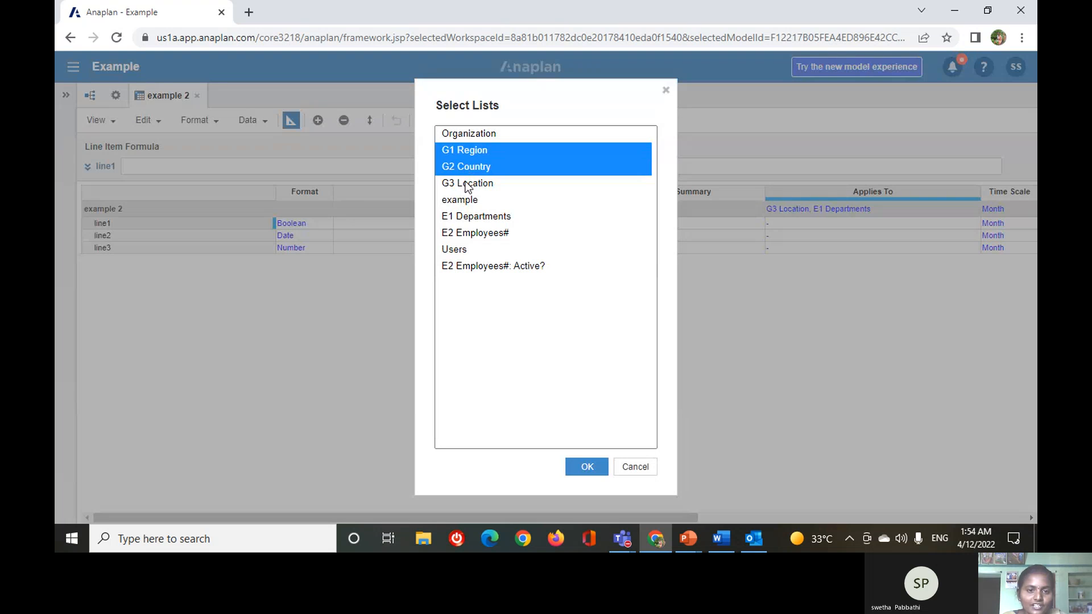
pyautogui.click(464, 183)
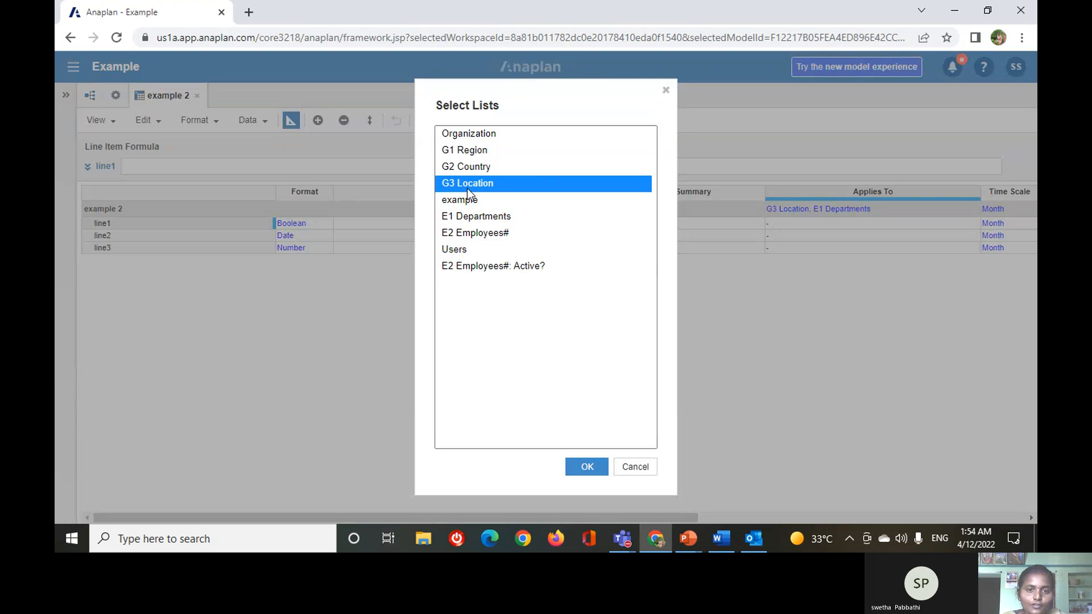
pyautogui.click(667, 91)
# Choose Month as the time scale of the example 2 module and accept the dimensionality change.
pyautogui.moveTo(618, 516); pyautogui.dragTo(646, 520)
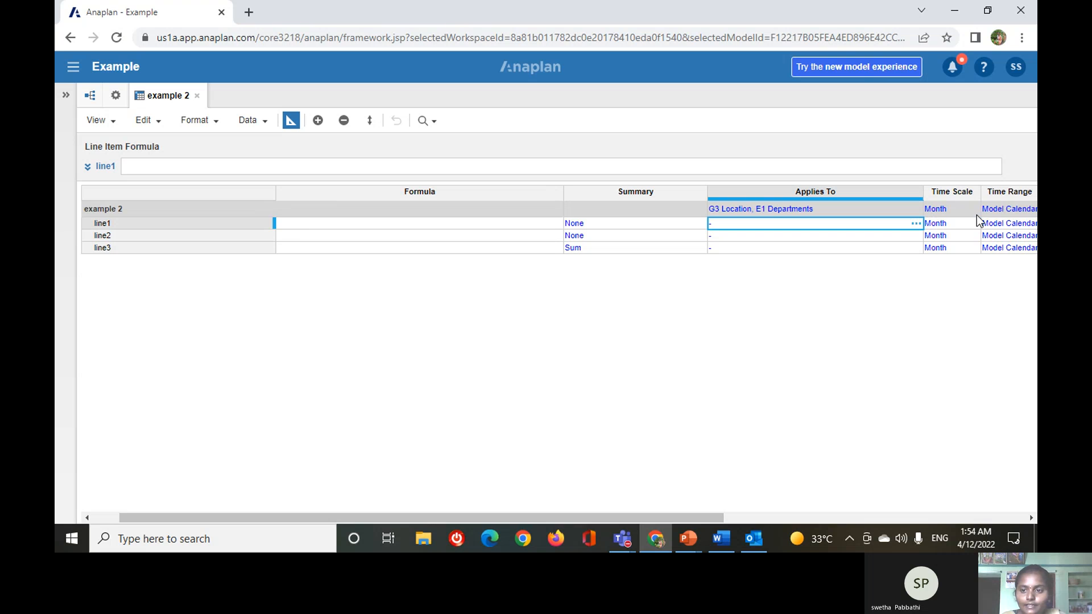
pyautogui.moveTo(684, 516); pyautogui.dragTo(763, 515)
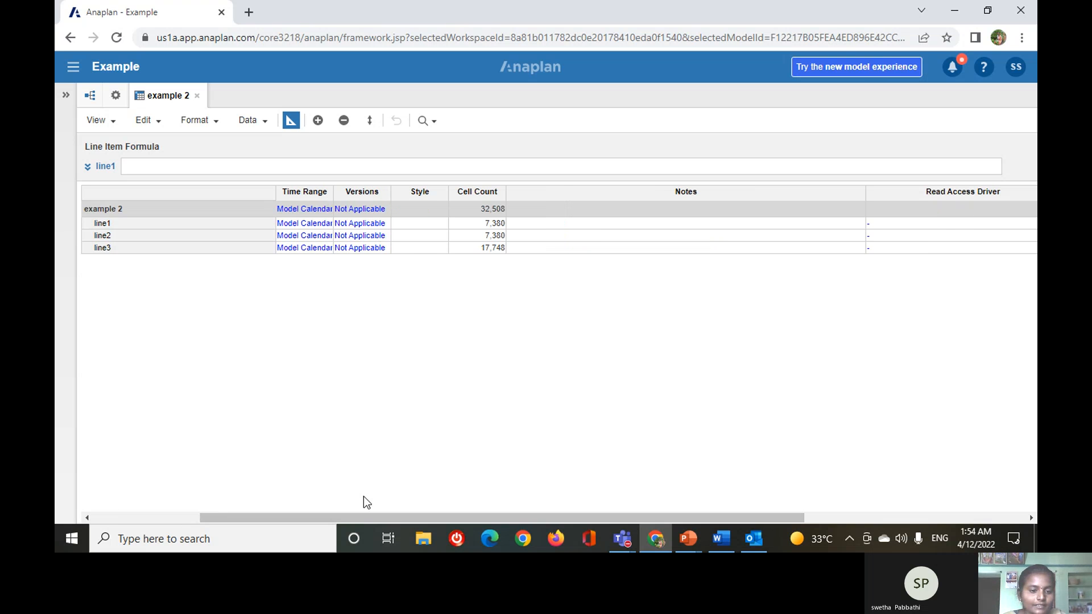
pyautogui.moveTo(355, 517); pyautogui.dragTo(318, 516)
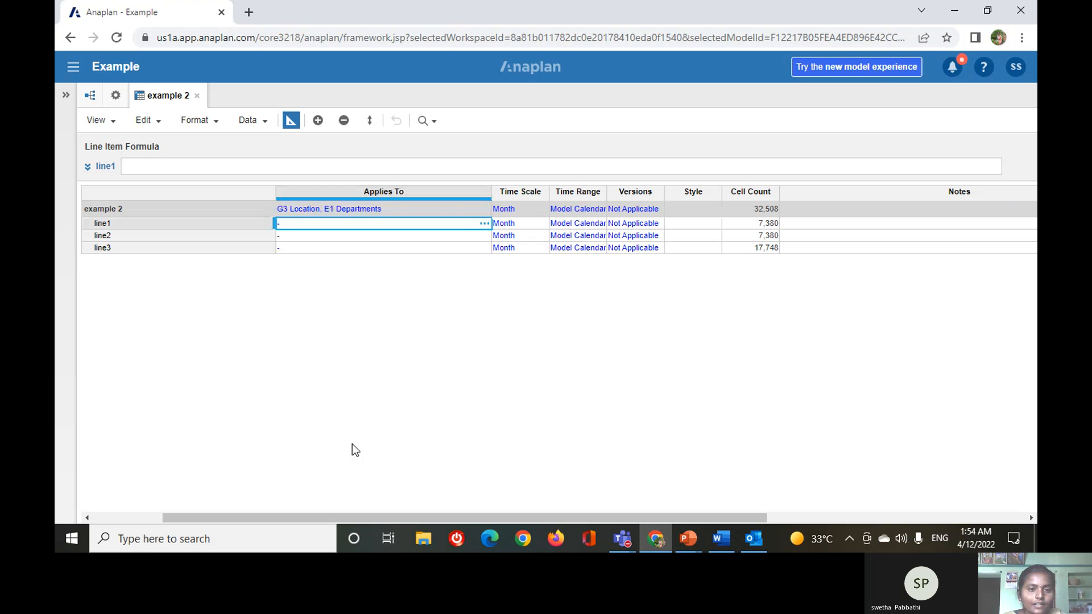
pyautogui.click(535, 210)
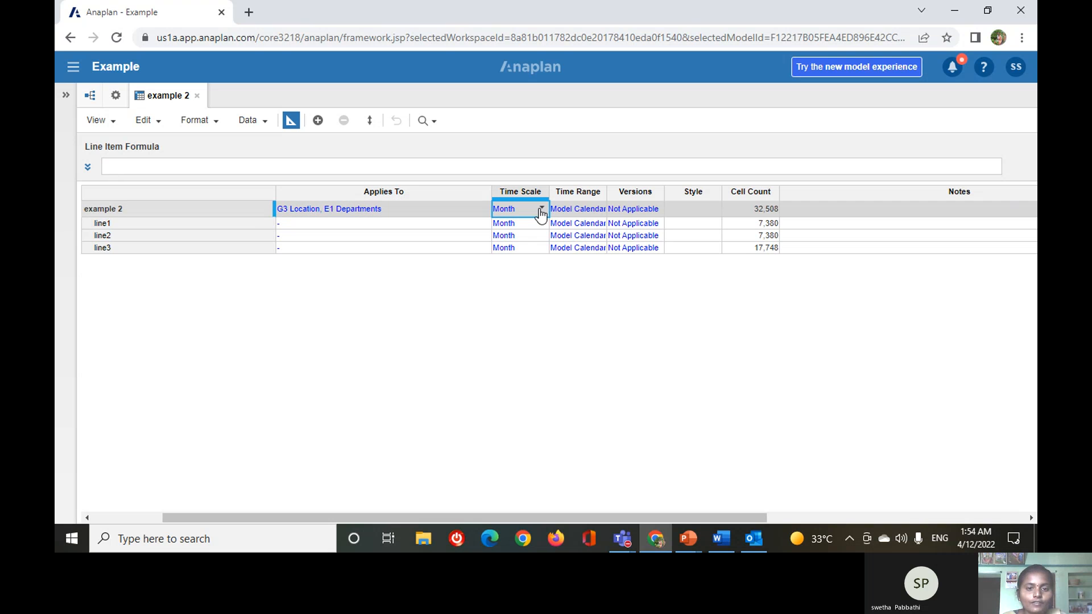
pyautogui.click(540, 210)
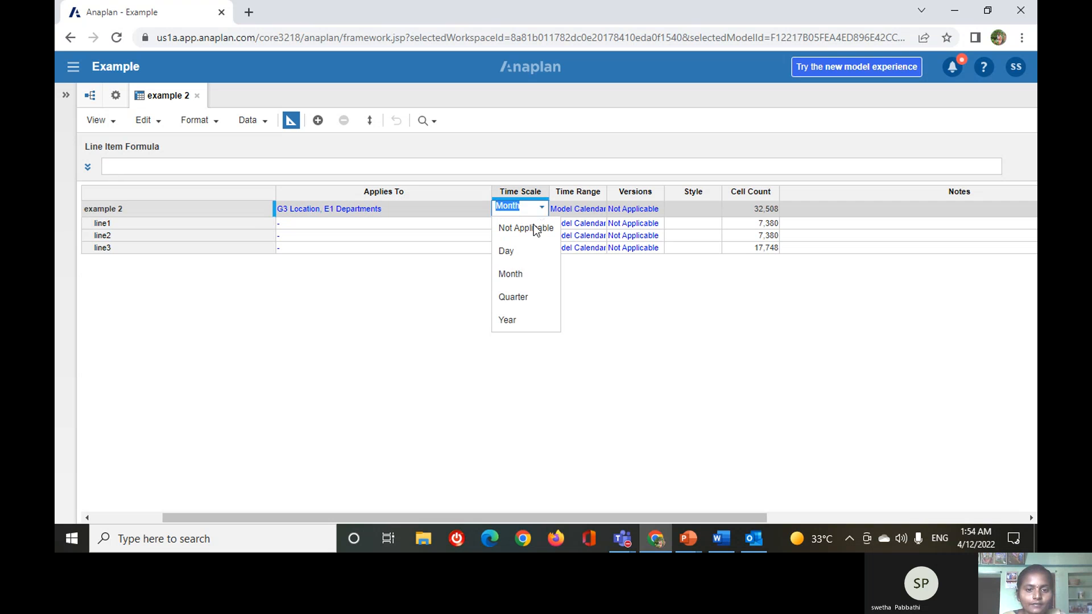
pyautogui.click(520, 278)
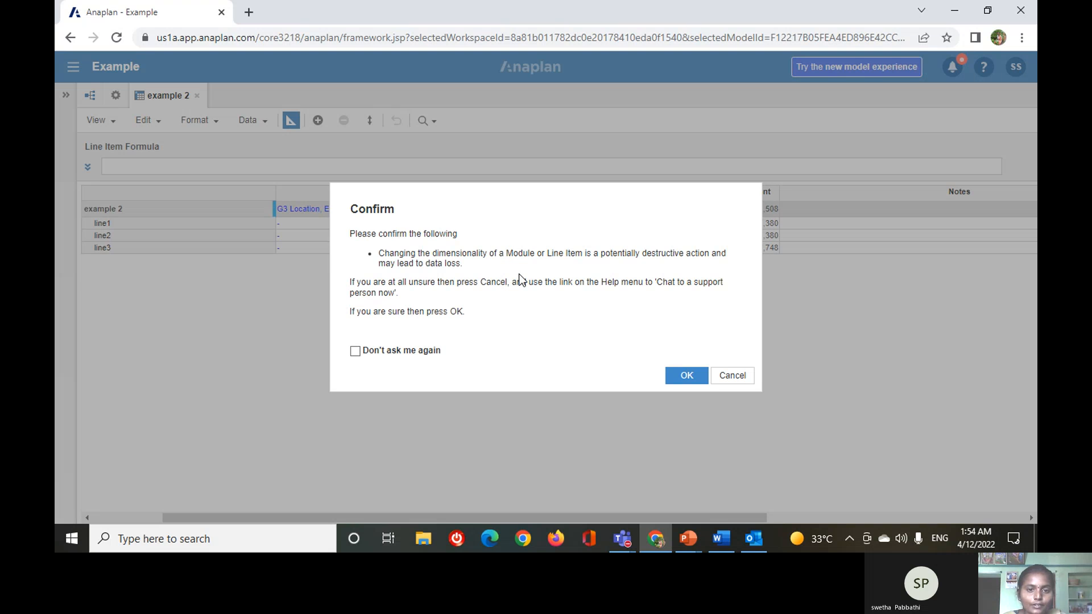
pyautogui.click(687, 376)
# Set the time scale of the example 2 module to Quarter and accept the change.
pyautogui.click(542, 207)
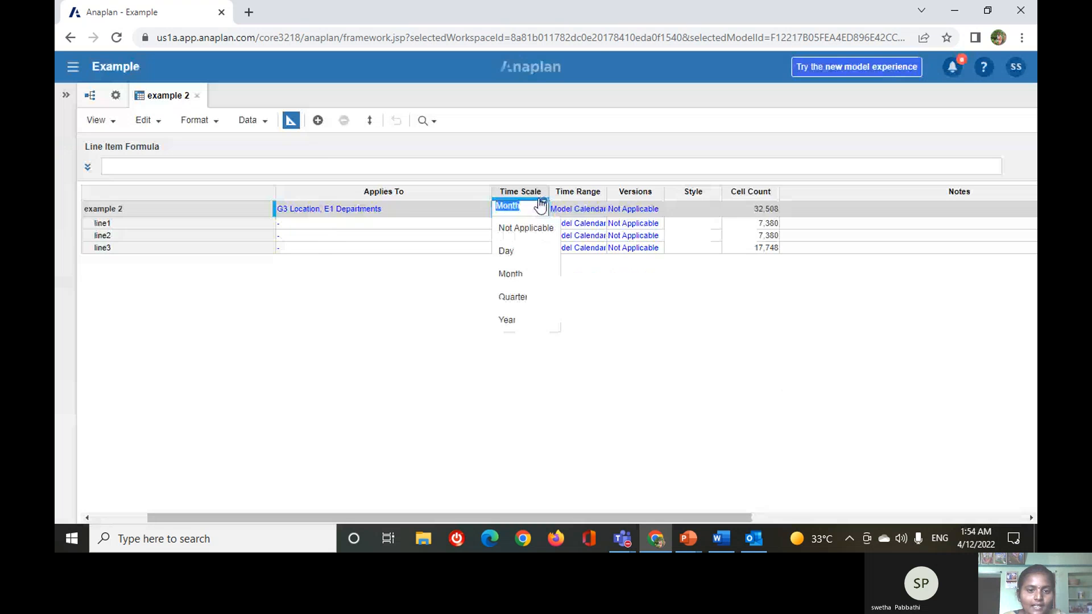
pyautogui.click(516, 298)
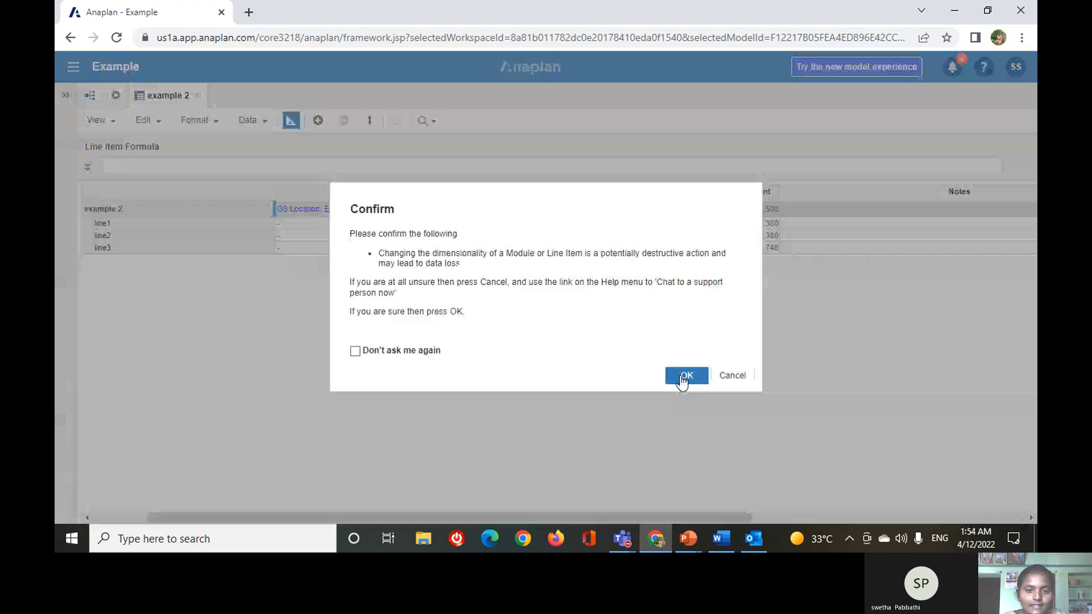
pyautogui.click(685, 376)
# Set the time scale of the example 2 module to Year and accept the change.
pyautogui.click(541, 207)
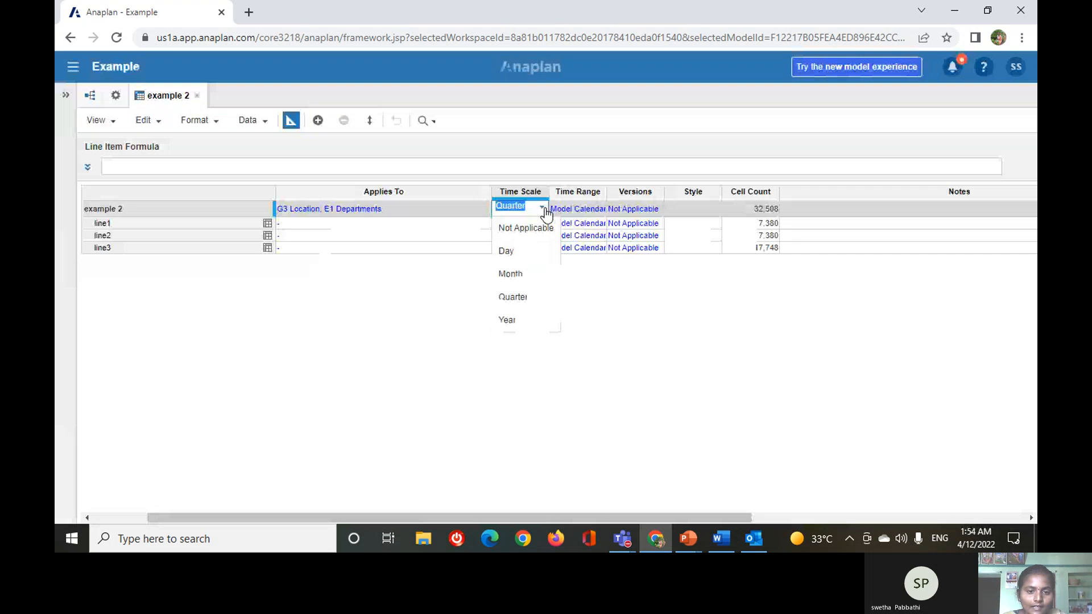
pyautogui.click(529, 327)
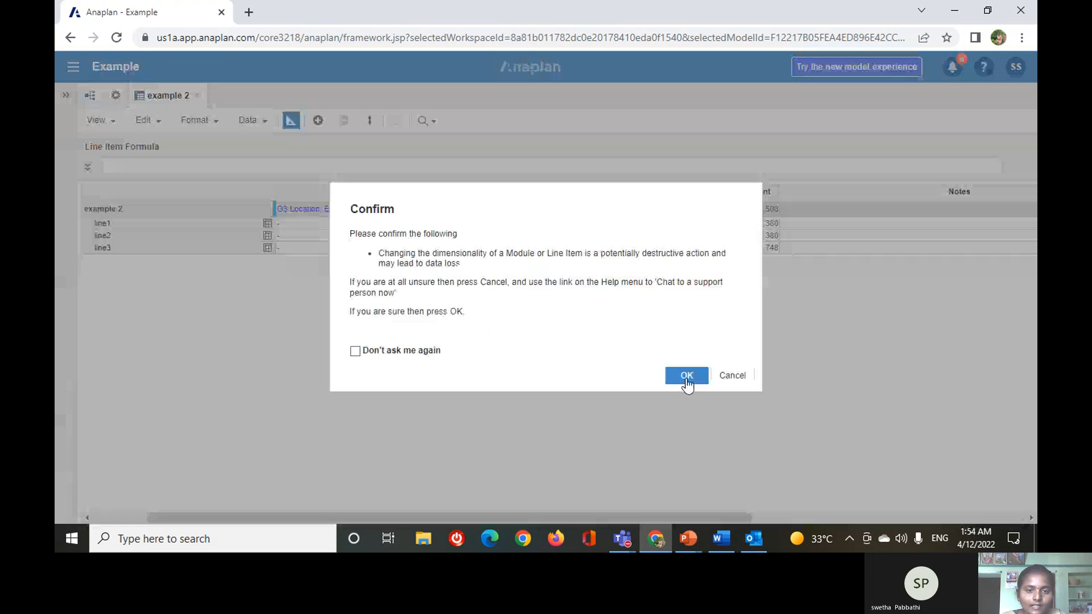
pyautogui.click(686, 380)
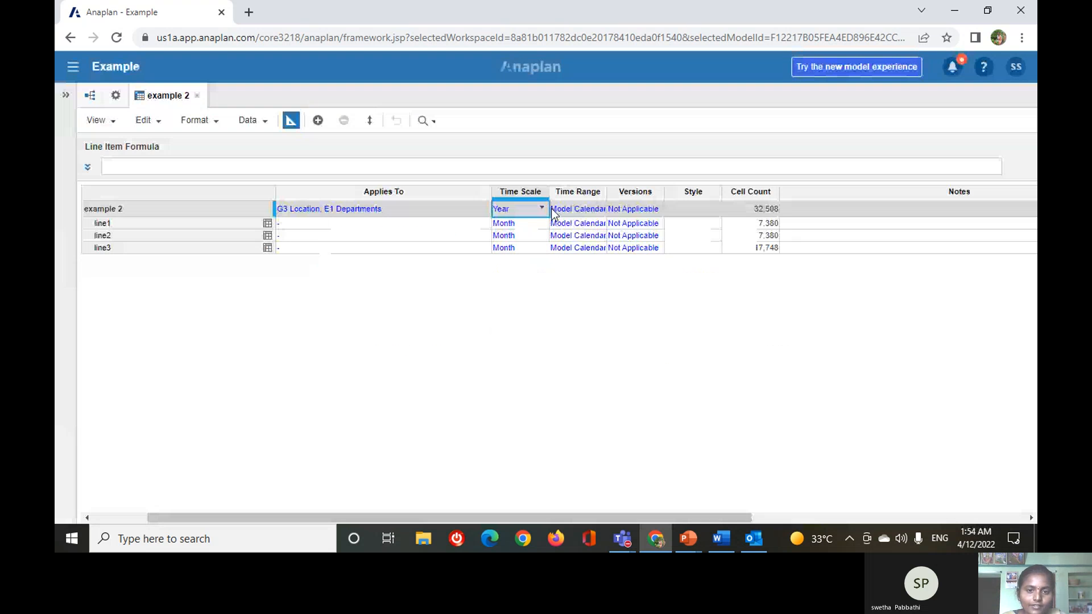
# Examine the time range options available for the example 2 module.
pyautogui.click(596, 210)
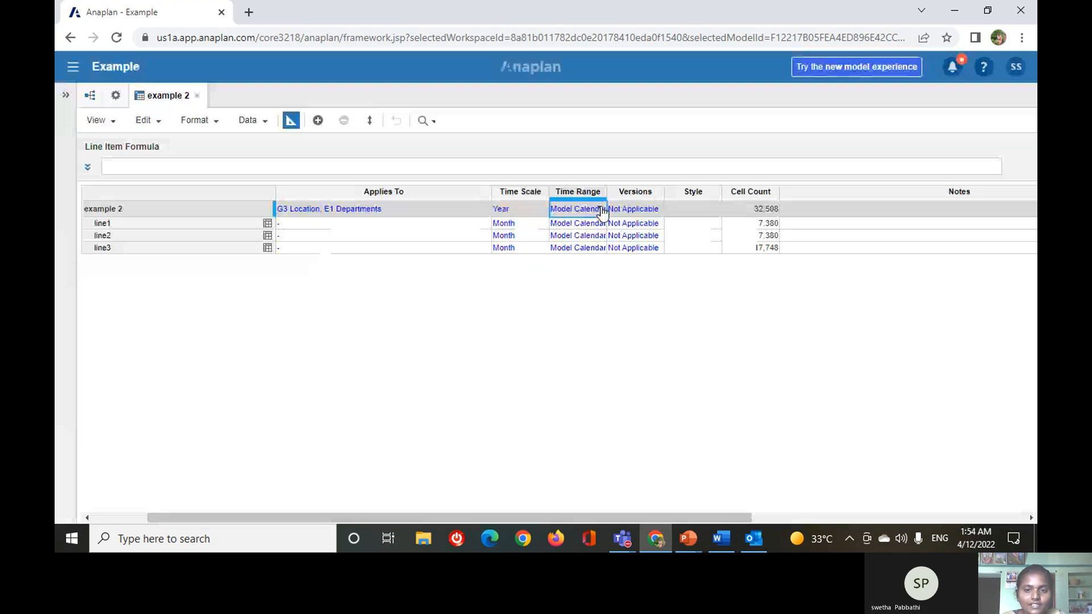
pyautogui.click(602, 209)
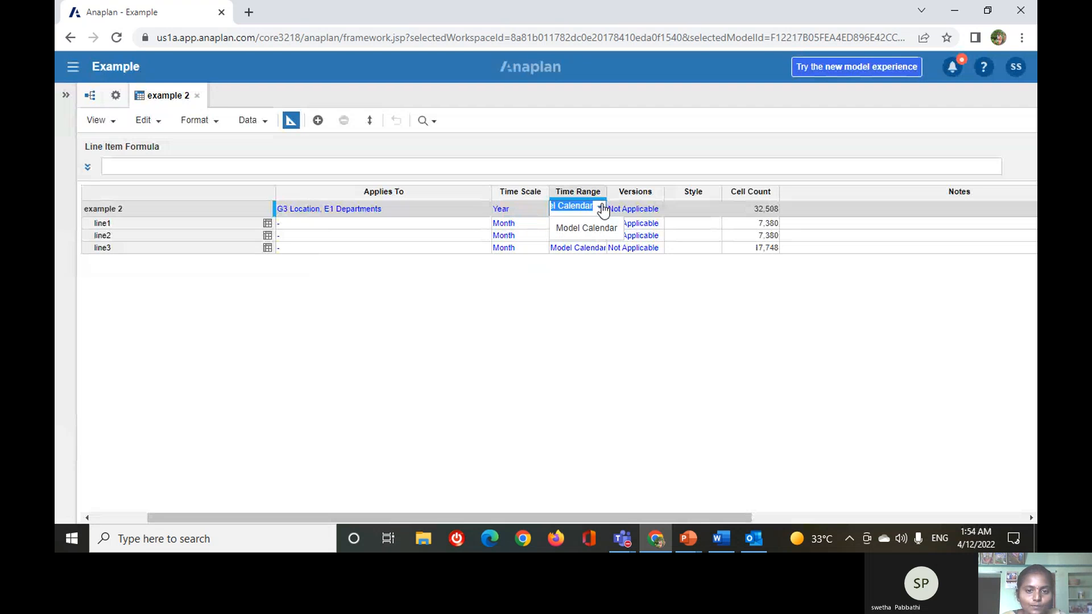
pyautogui.click(616, 335)
pyautogui.click(685, 374)
# Set the versions setting of the example 2 module to All and accept the change.
pyautogui.click(654, 210)
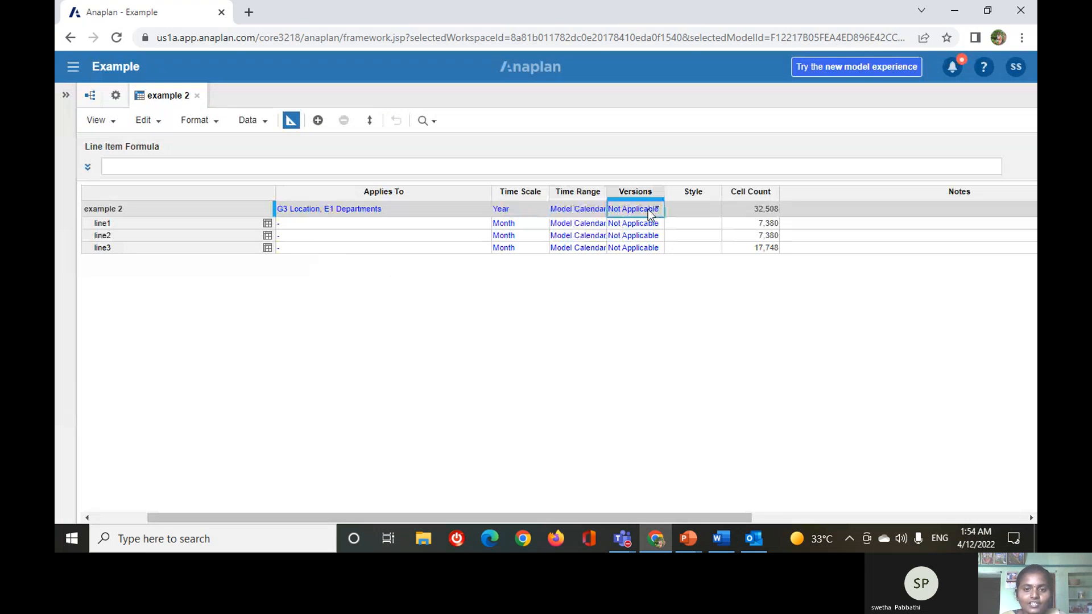
pyautogui.click(658, 210)
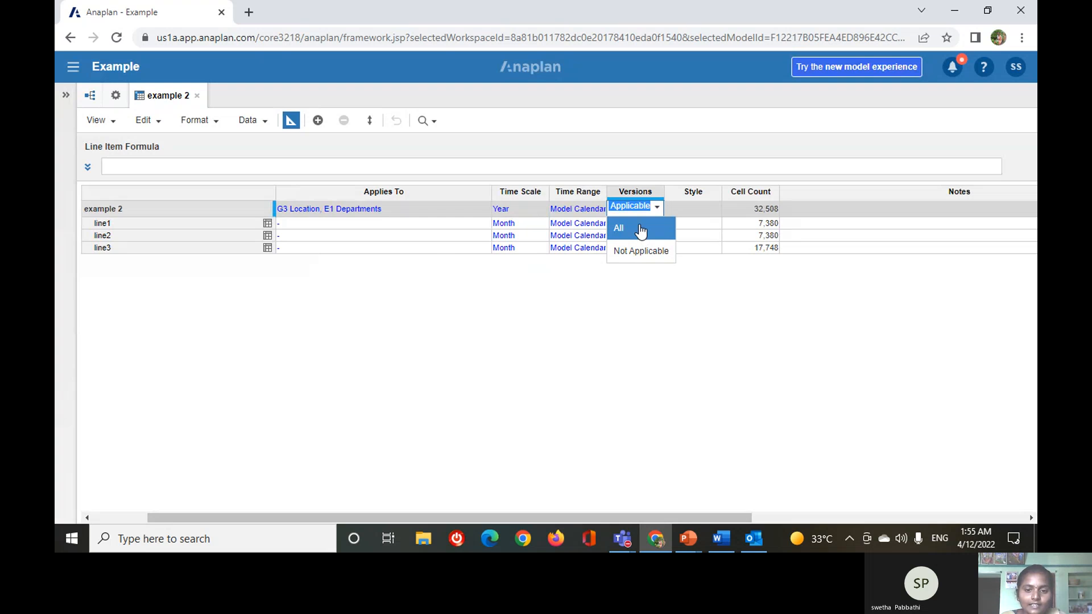
pyautogui.click(641, 231)
pyautogui.click(687, 375)
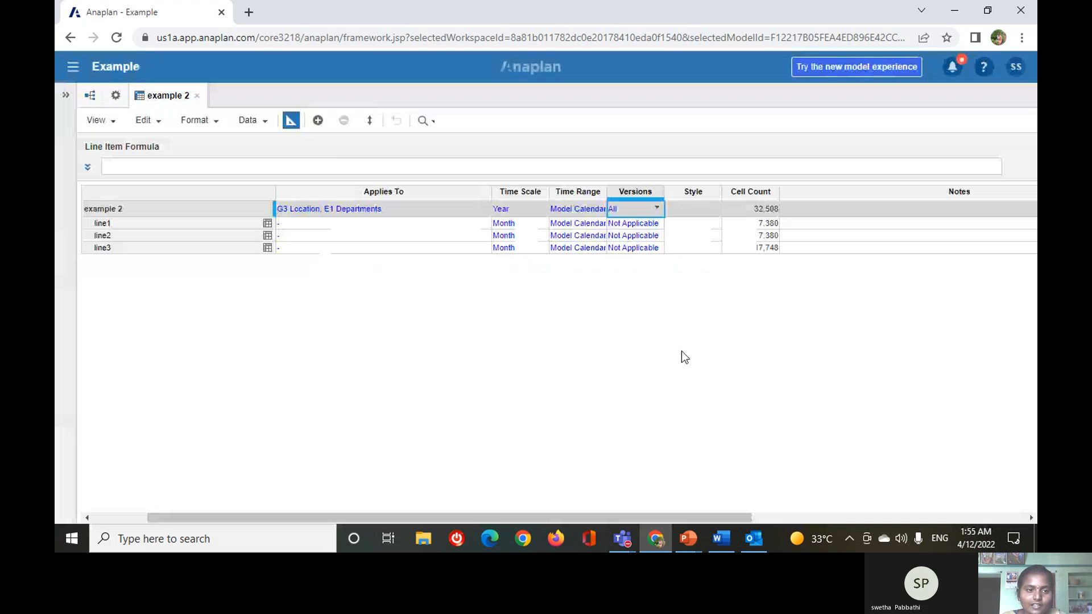
# Show the example 2 module in grid view and switch its version selection to Actual.
pyautogui.click(290, 121)
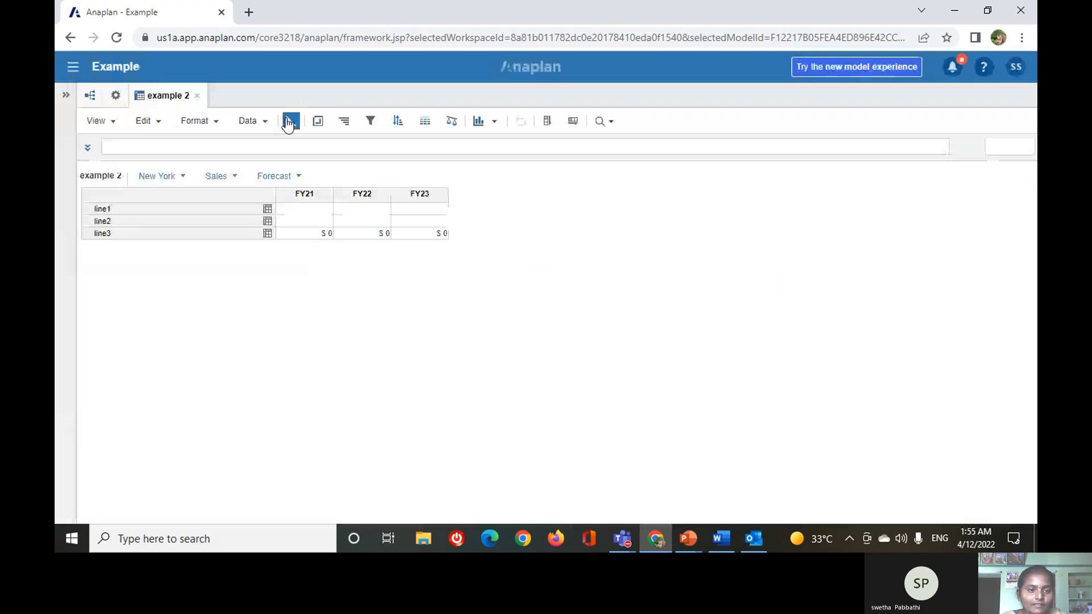
pyautogui.click(290, 121)
pyautogui.click(289, 121)
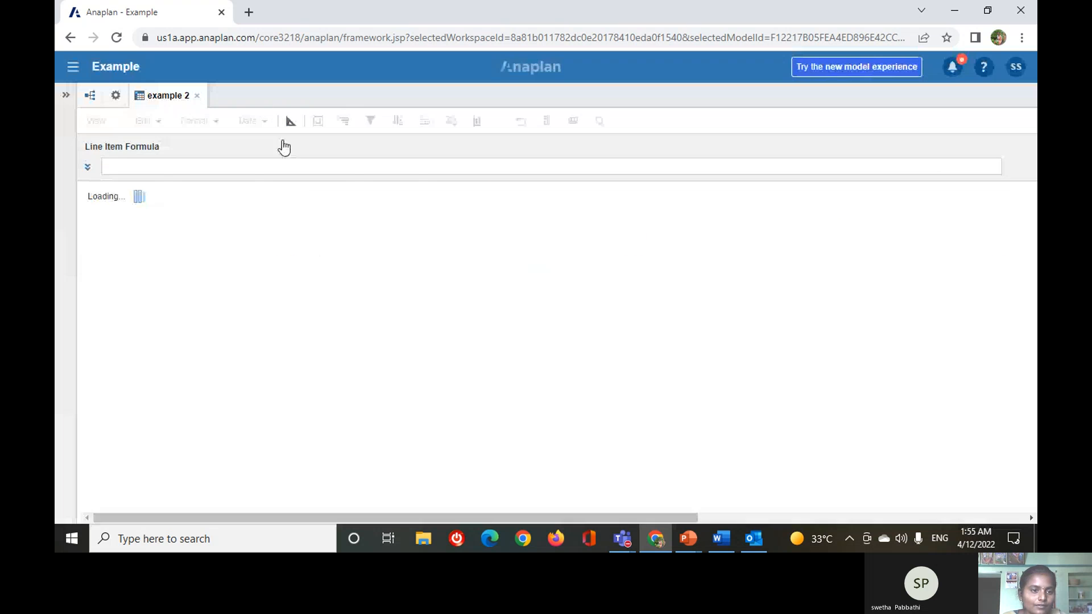
pyautogui.click(293, 177)
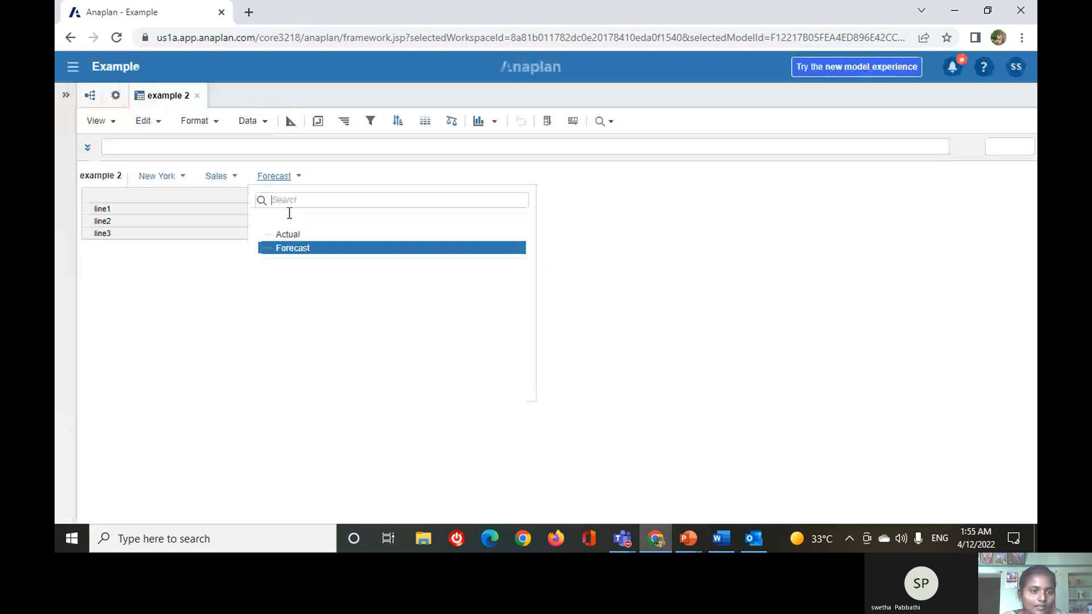
pyautogui.click(311, 233)
# Return to the blueprint, try the Summary3 style on line1 and replace it with Heading2.
pyautogui.click(289, 121)
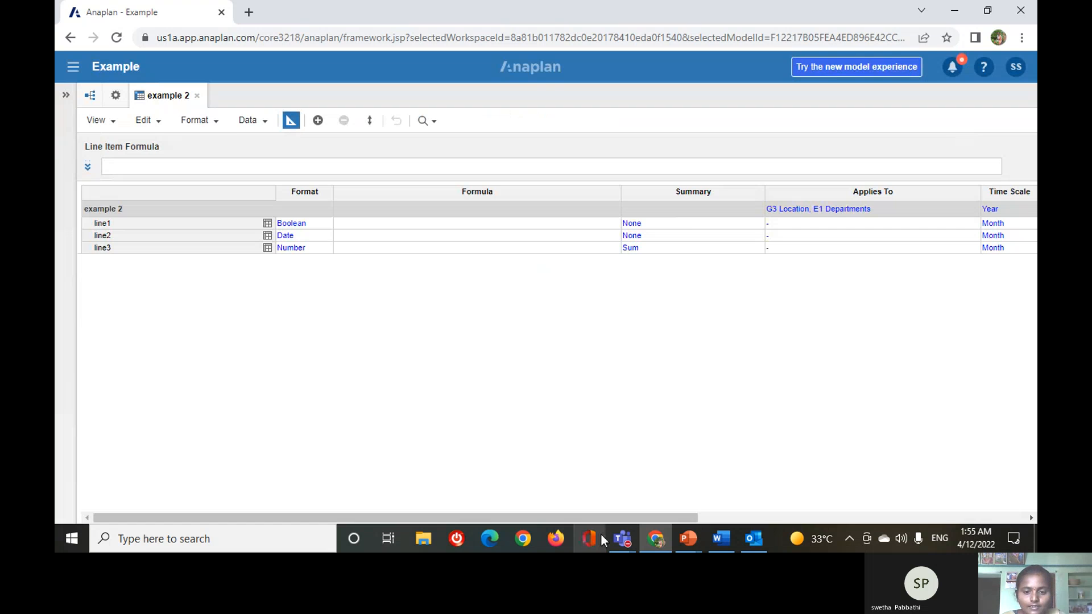
pyautogui.moveTo(624, 517); pyautogui.dragTo(668, 515)
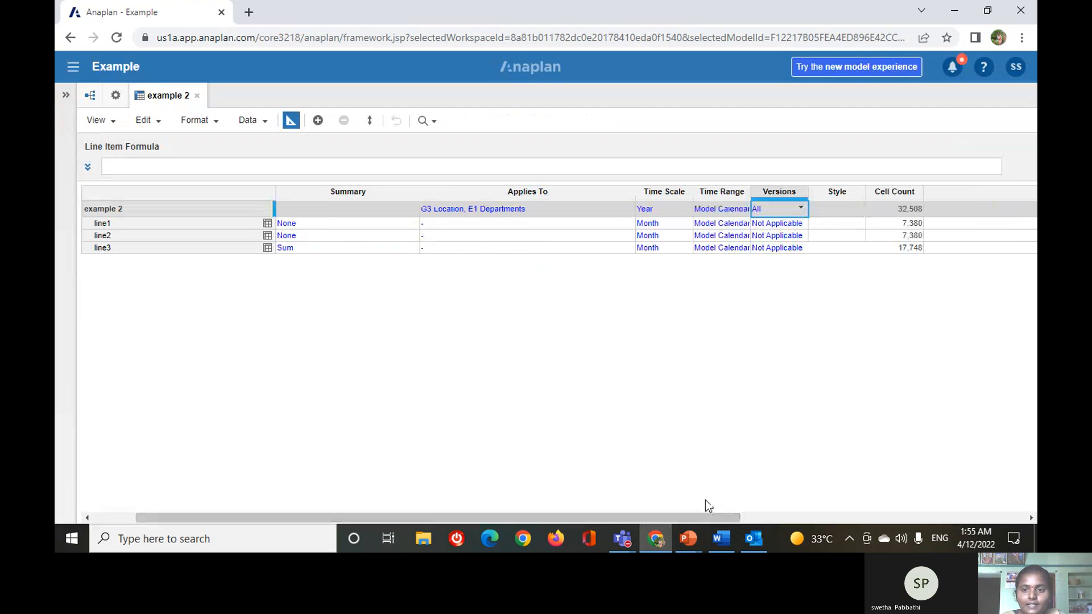
pyautogui.click(859, 224)
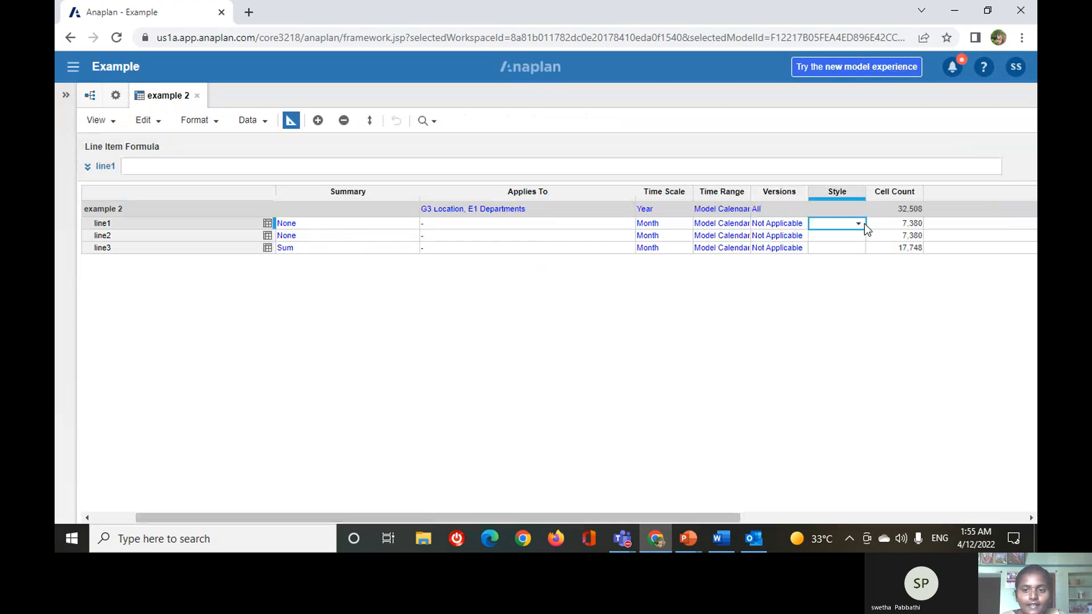
pyautogui.click(859, 224)
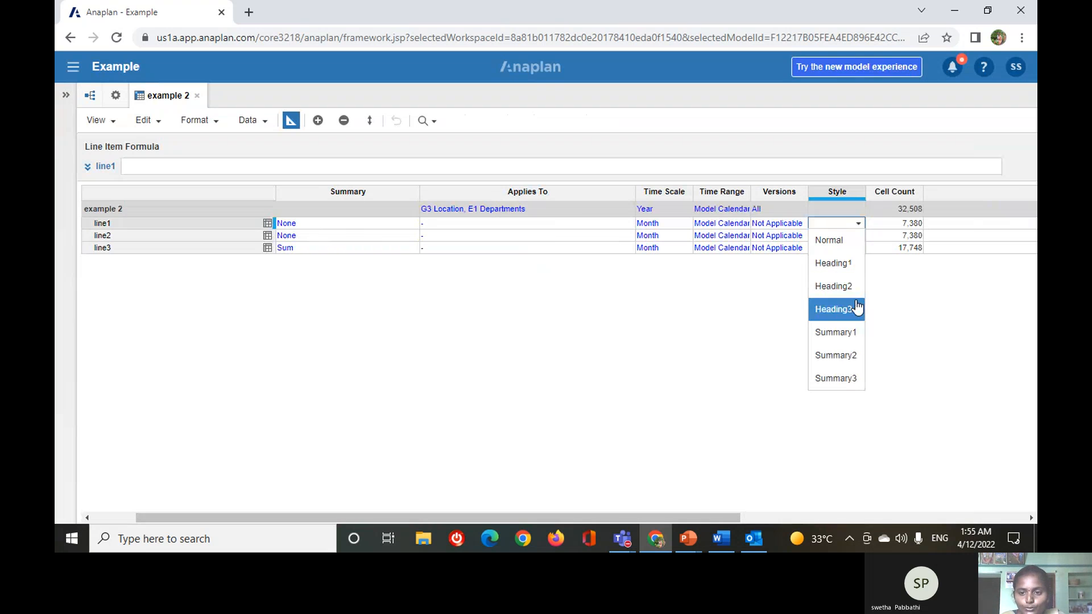
pyautogui.click(855, 379)
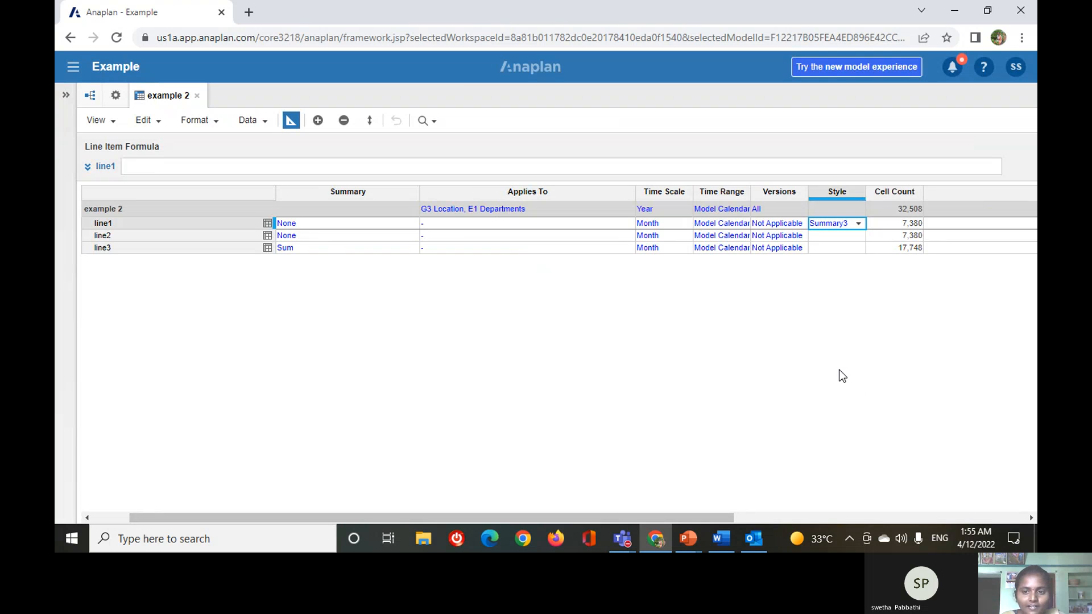
pyautogui.click(858, 223)
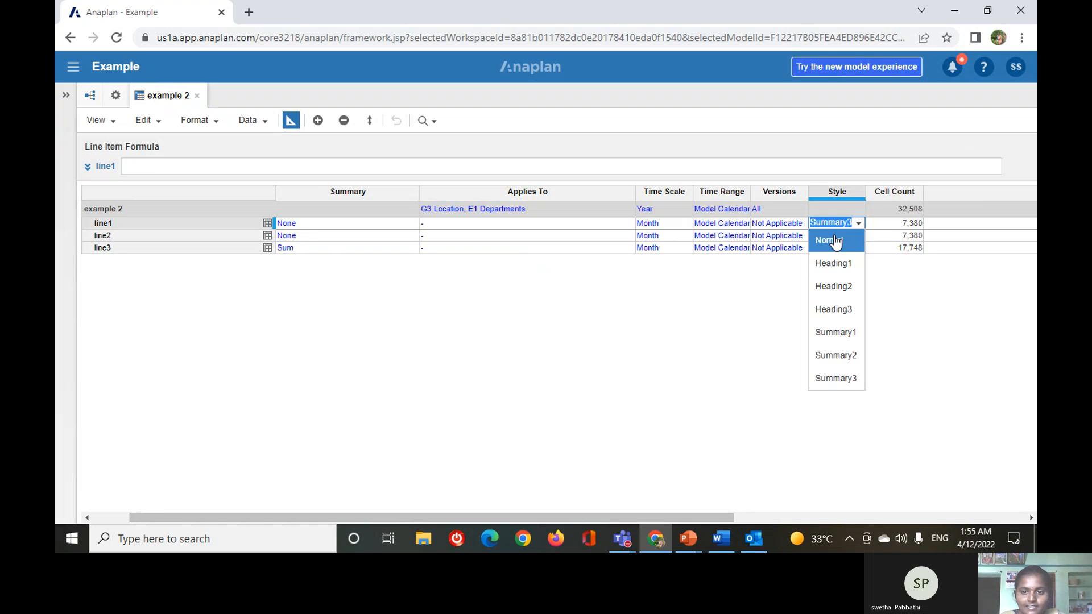
pyautogui.click(832, 286)
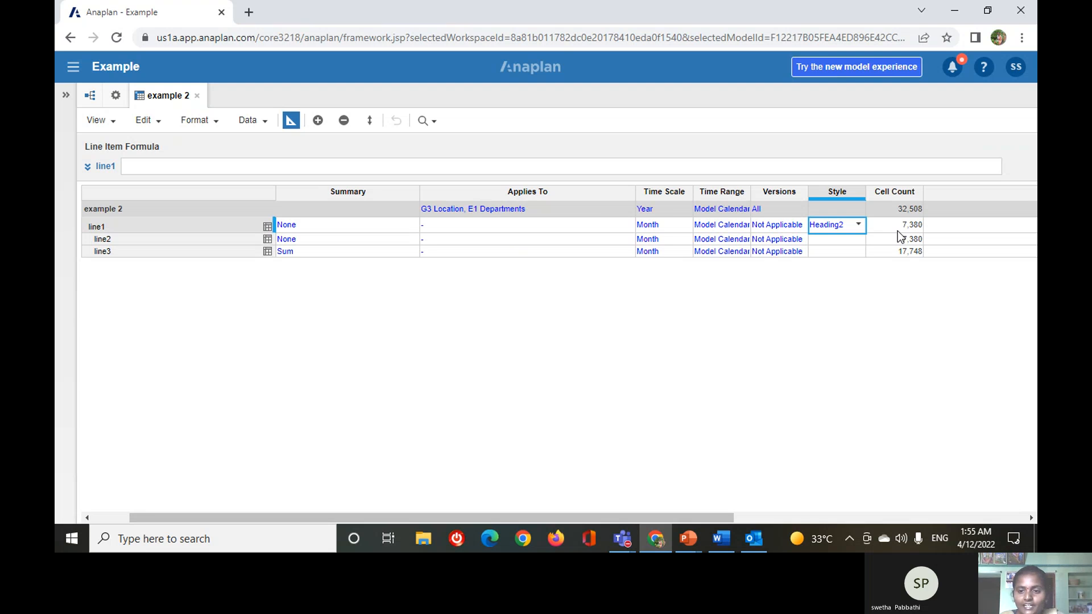
# Examine the example 2 module's cell count and the notes field of line1 in the blueprint.
pyautogui.click(902, 211)
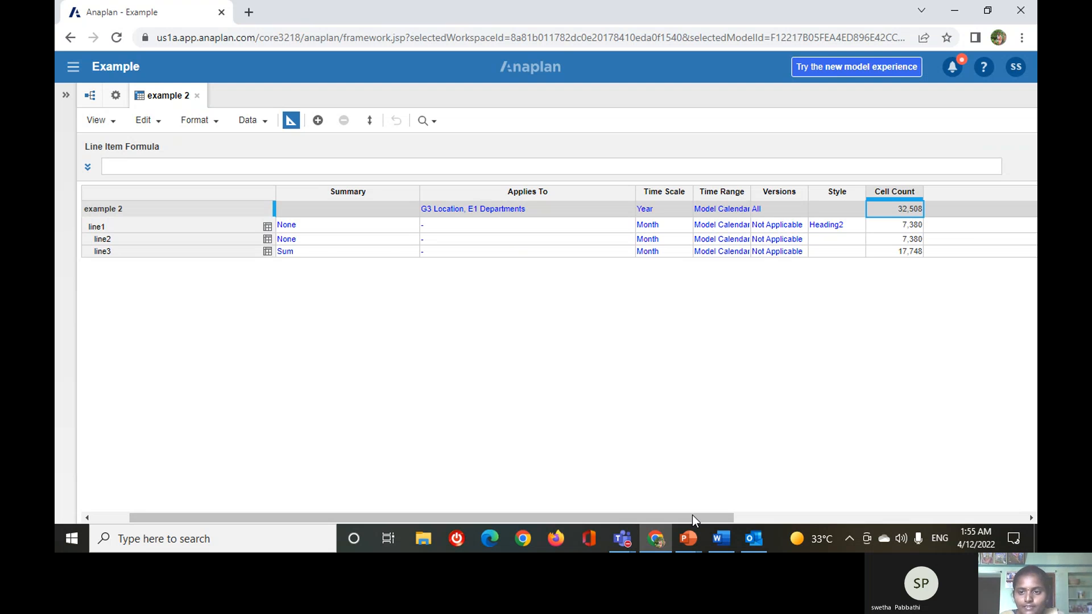
pyautogui.moveTo(691, 515); pyautogui.dragTo(768, 515)
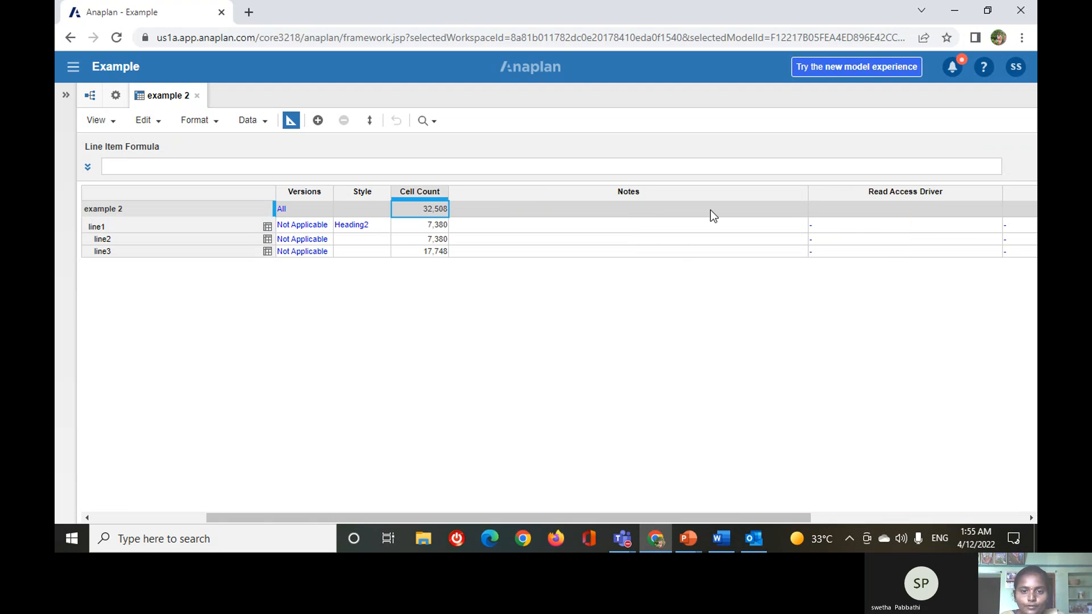
pyautogui.click(710, 225)
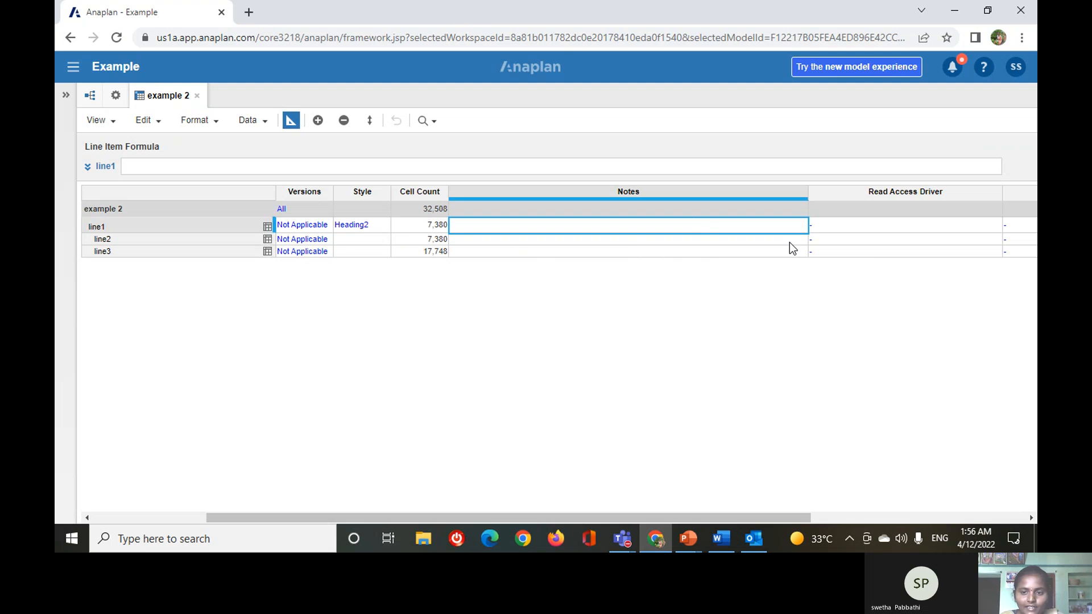
# Review the Formula Editing slide in the open PowerPoint training presentation and switch back to the Anaplan module in Chrome.
pyautogui.click(688, 543)
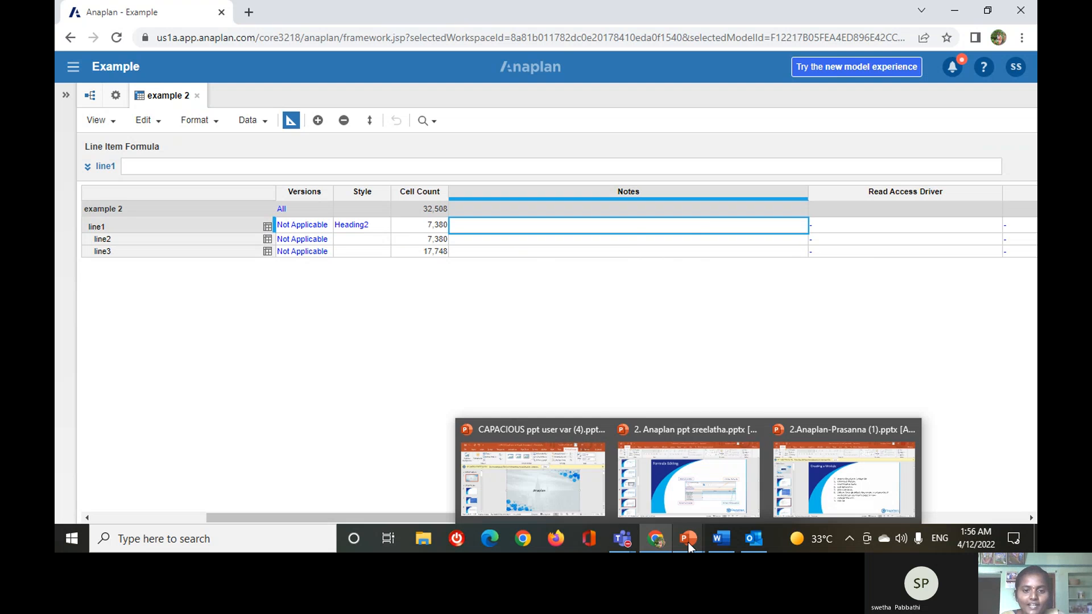
pyautogui.click(684, 486)
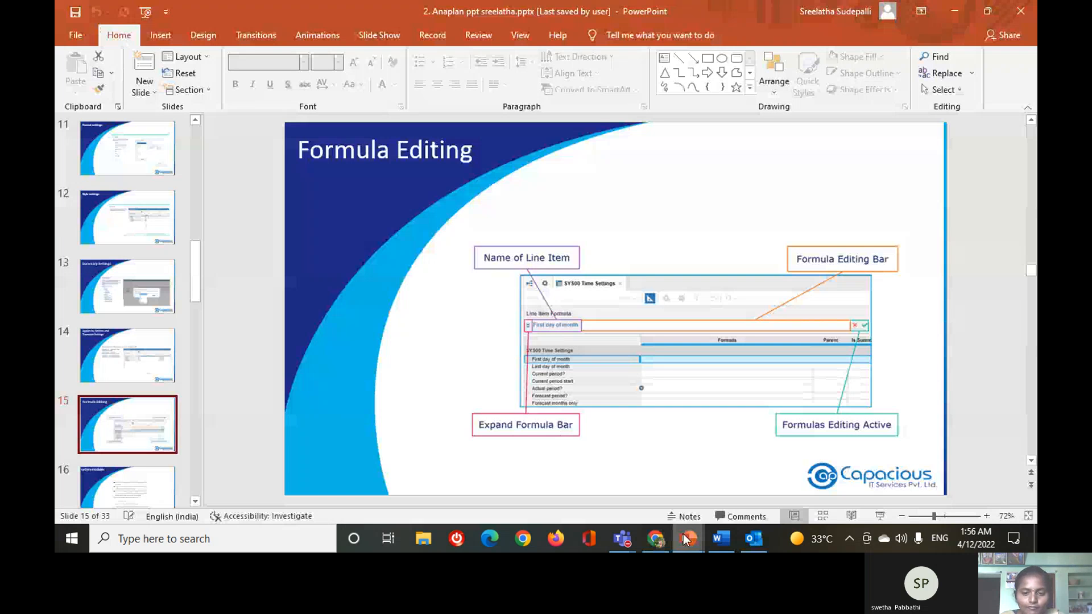
pyautogui.moveTo(656, 539)
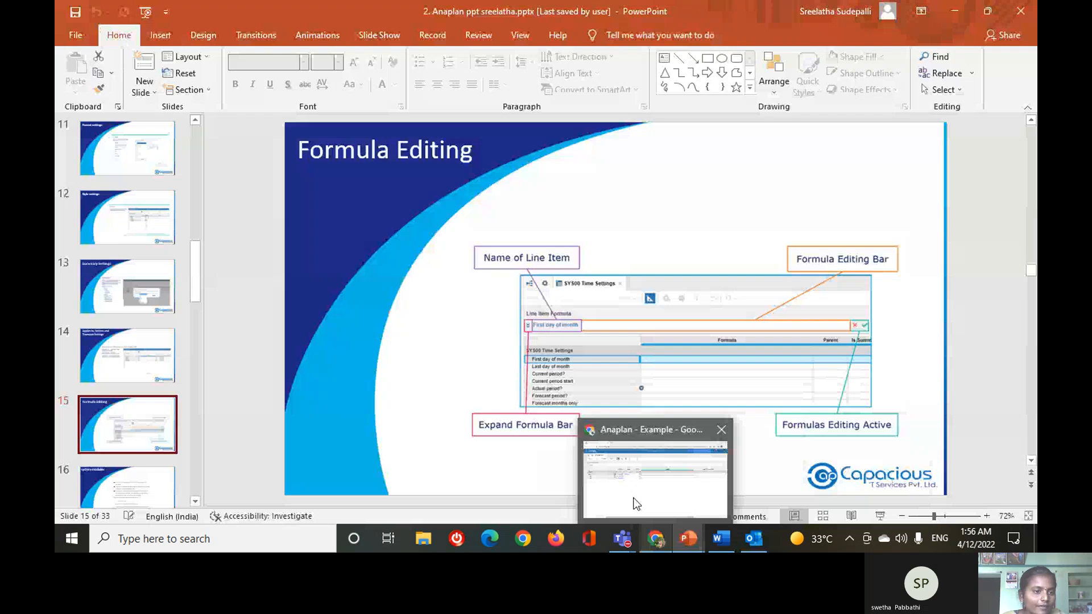
pyautogui.click(636, 504)
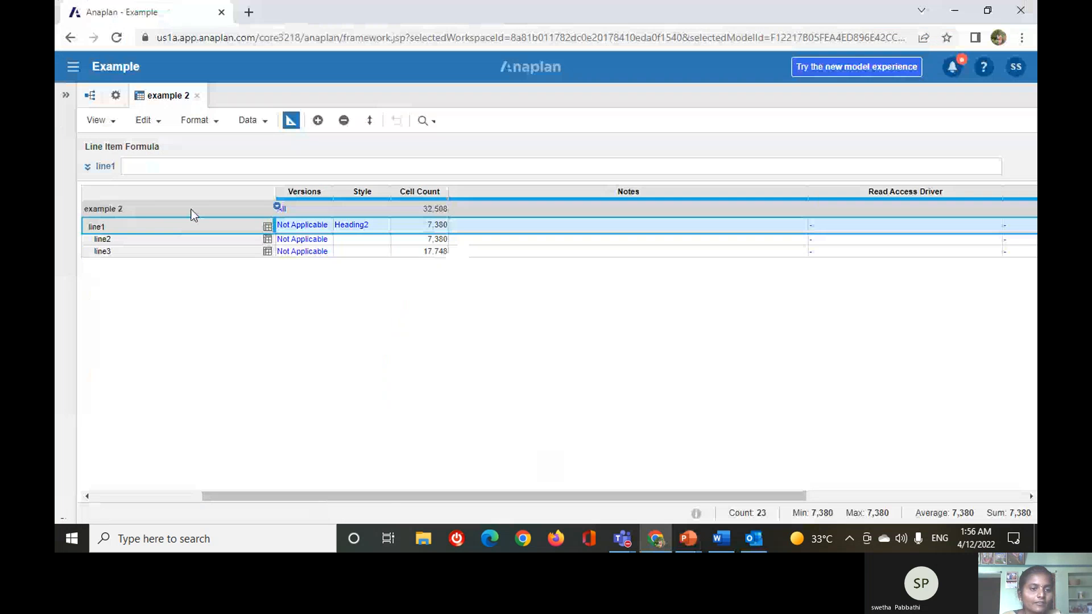
# Try out formula editing on line1 with placeholder text, erase it and accept the empty formula.
pyautogui.moveTo(384, 499); pyautogui.dragTo(214, 466)
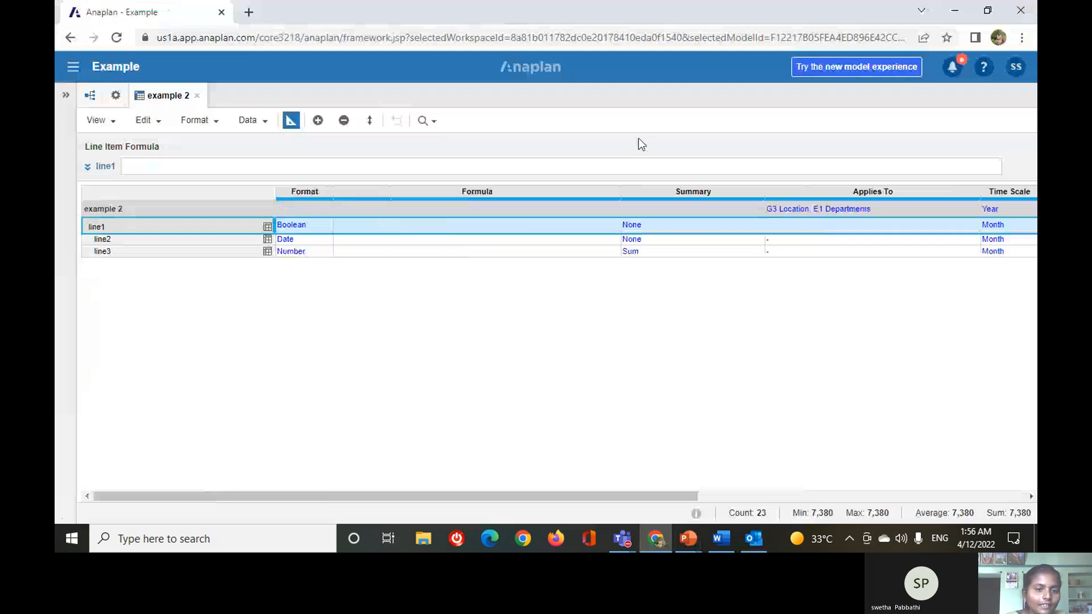
pyautogui.click(355, 166)
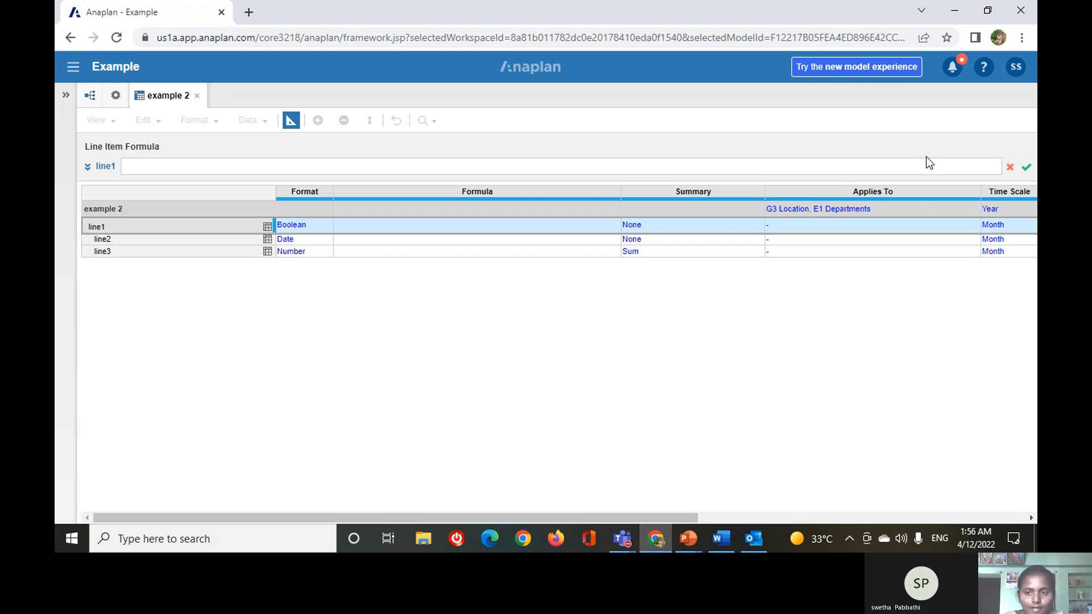
pyautogui.write('szzgc')
pyautogui.press('BackSpace')
pyautogui.press('BackSpace')
pyautogui.press('BackSpace')
pyautogui.press('BackSpace')
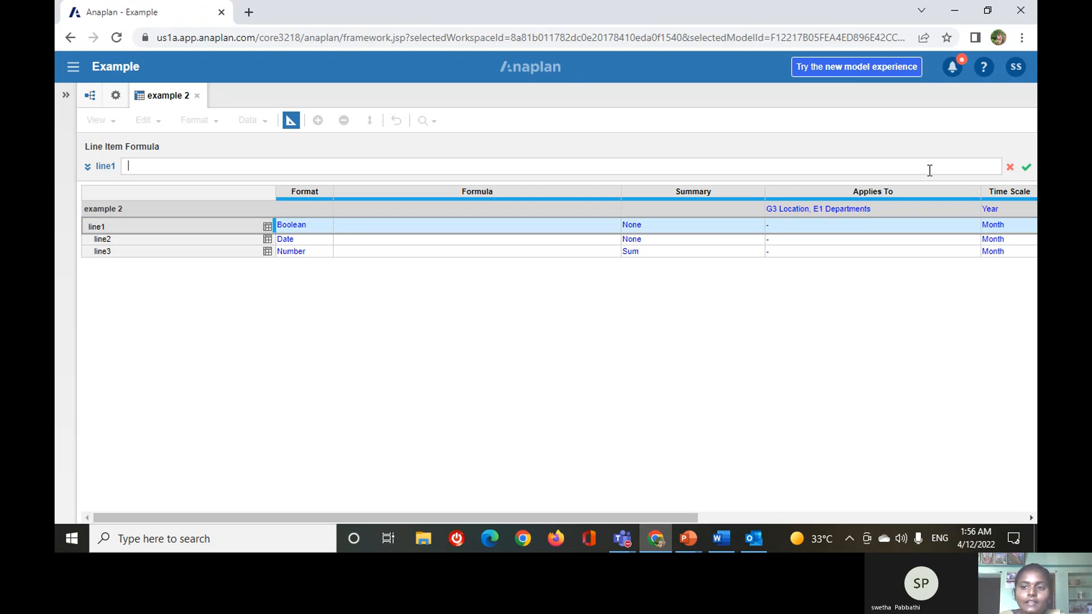
pyautogui.click(1026, 167)
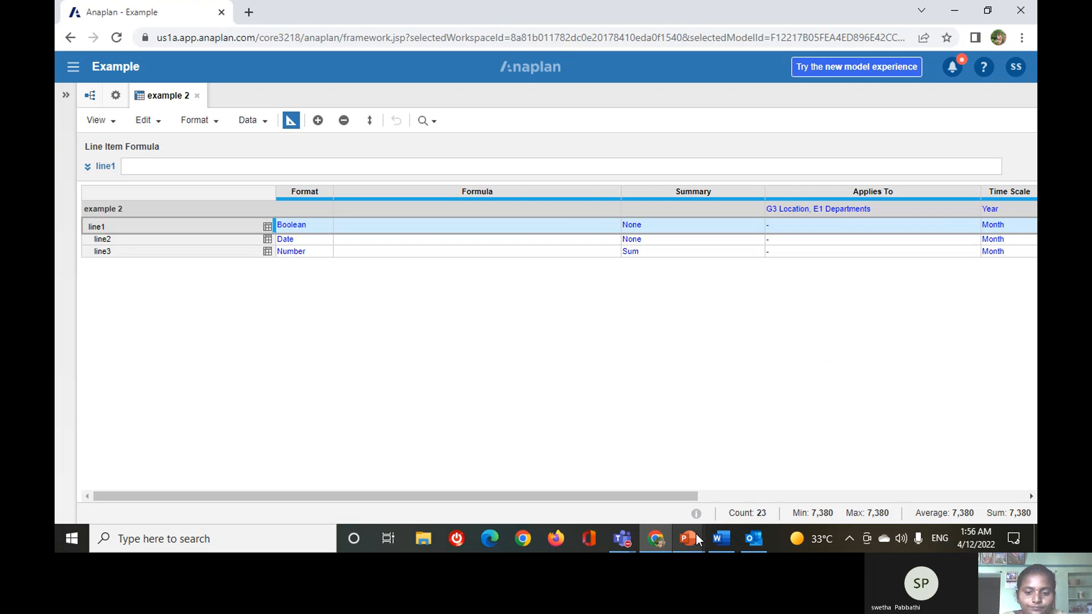
# Switch to the PowerPoint training presentation and show the slide about system modules.
pyautogui.moveTo(699, 540)
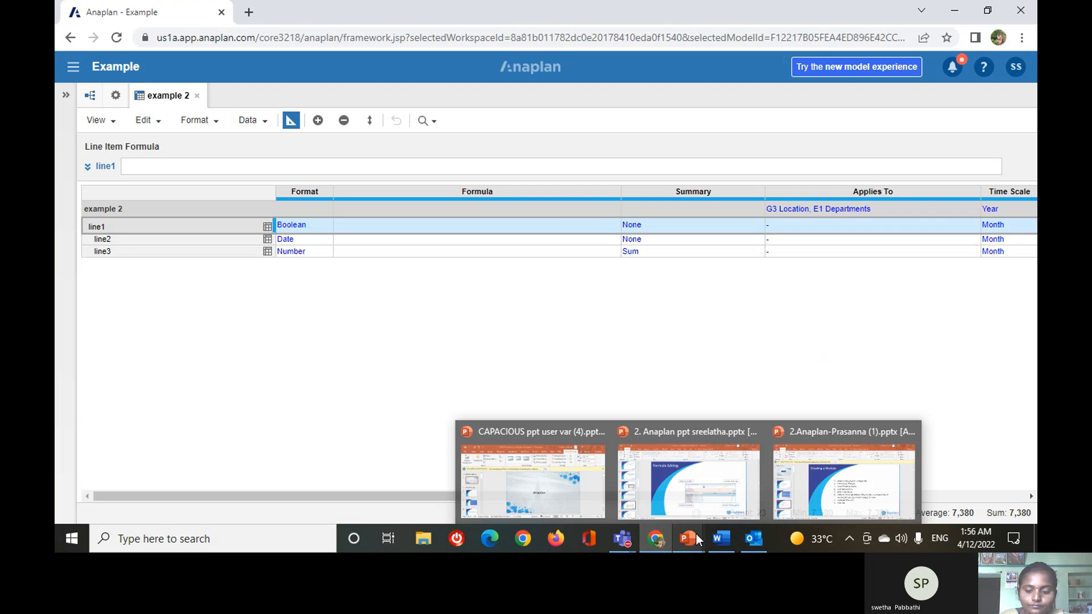
pyautogui.click(699, 486)
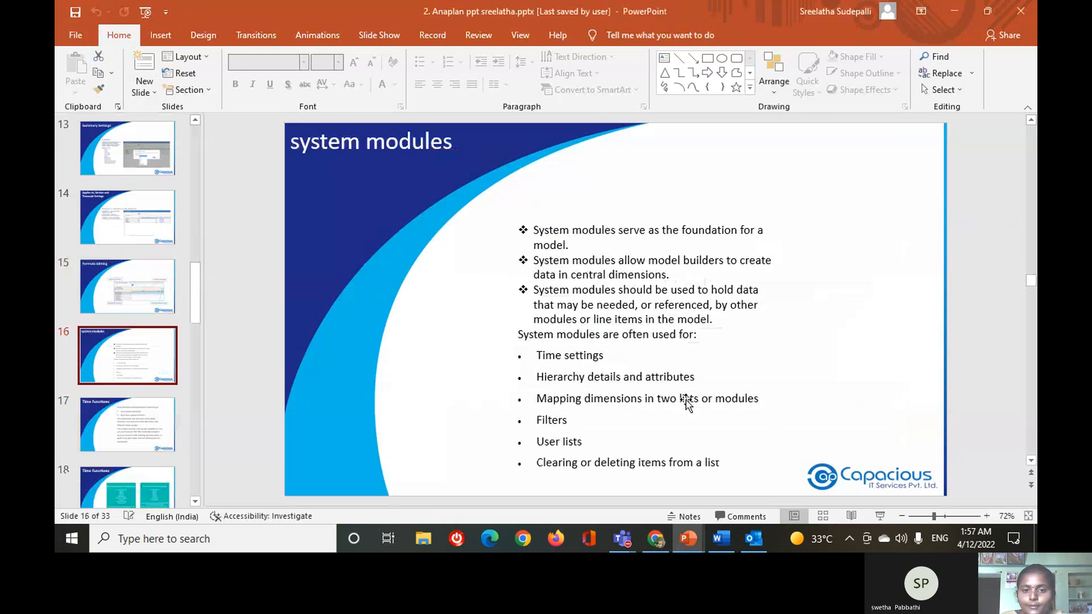
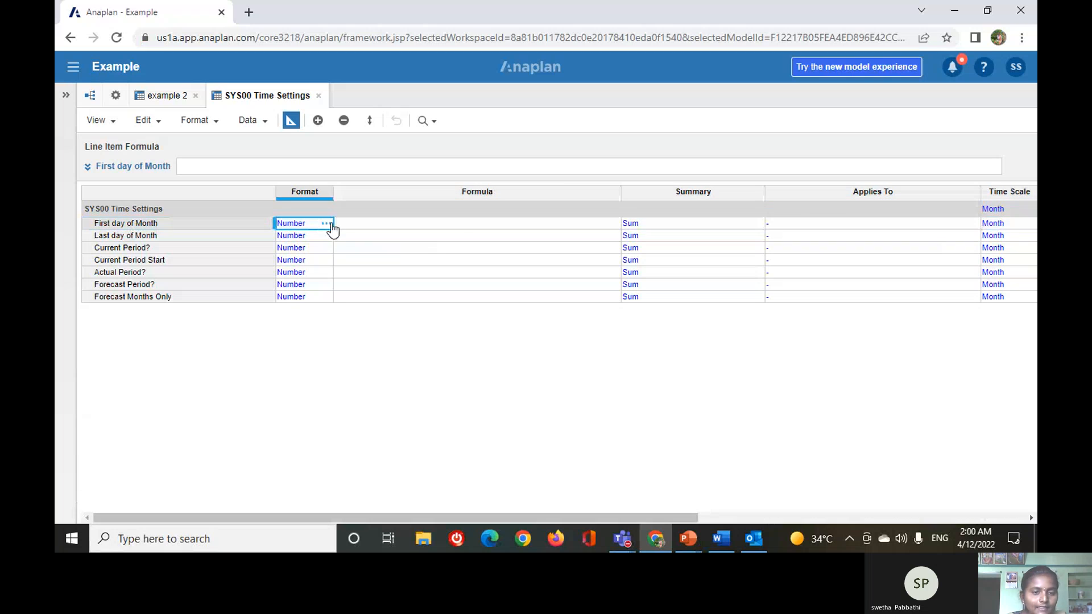
# Change the format of the First day of Month line item to Date and accept the data type change.
pyautogui.click(325, 224)
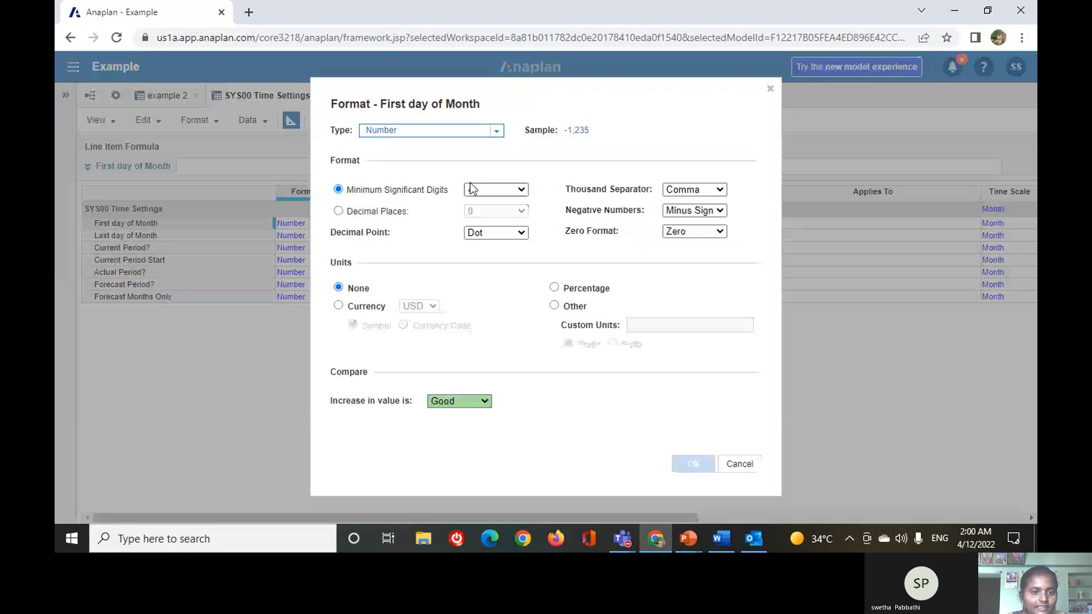
pyautogui.click(496, 131)
pyautogui.click(380, 190)
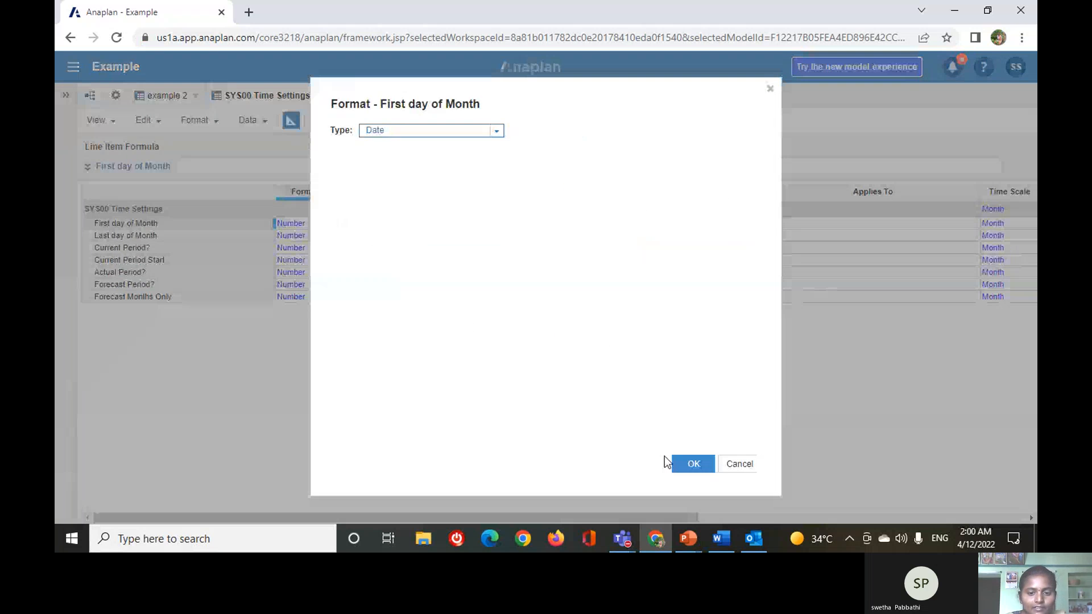
pyautogui.click(694, 464)
pyautogui.click(679, 377)
# Change the format of the Last day of Month line item to Date and accept the data type change.
pyautogui.click(327, 238)
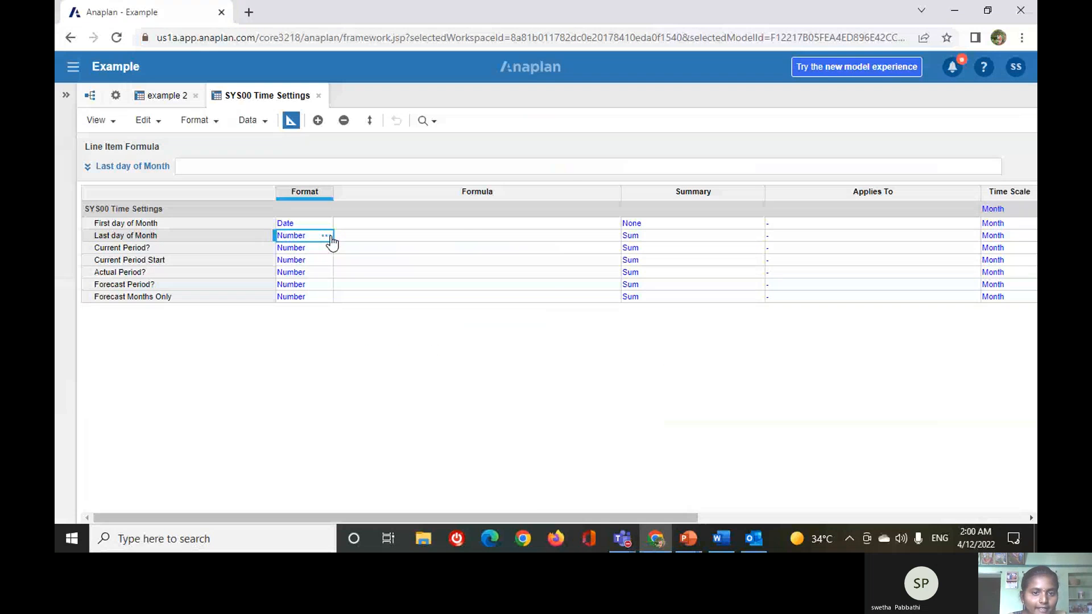
pyautogui.click(330, 237)
pyautogui.click(432, 130)
pyautogui.click(463, 188)
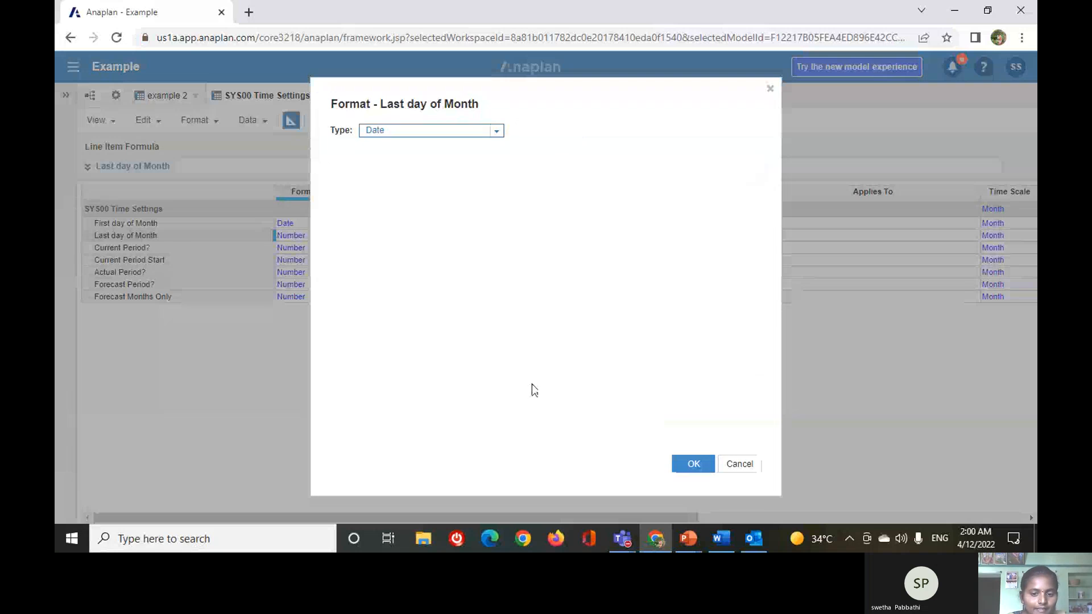
pyautogui.click(691, 463)
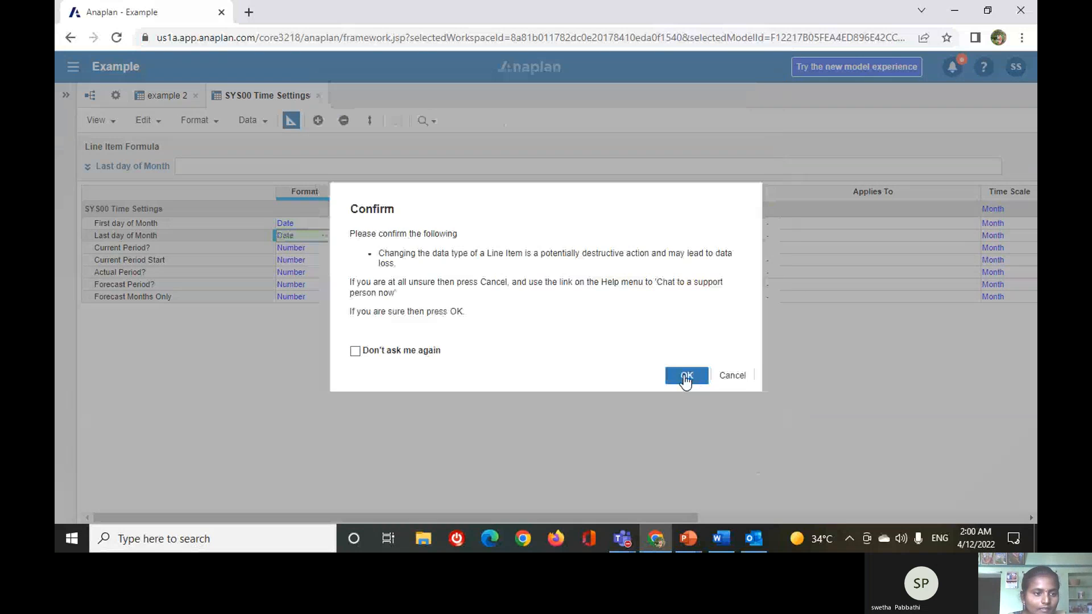
pyautogui.click(686, 377)
# Change the format of the Current Period? line item to Boolean and accept the data type change.
pyautogui.click(319, 249)
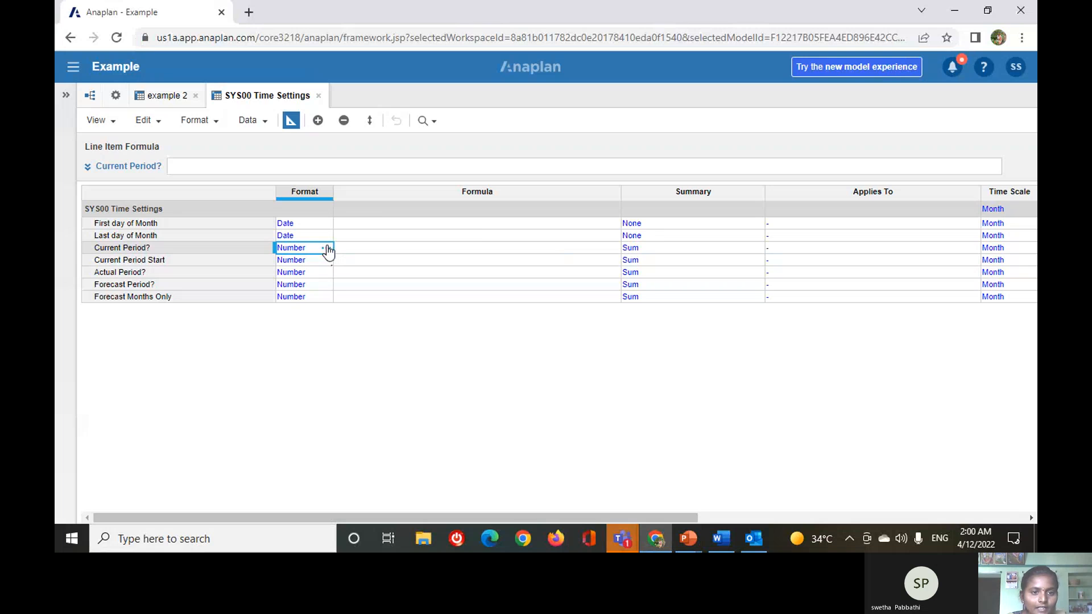
pyautogui.click(325, 248)
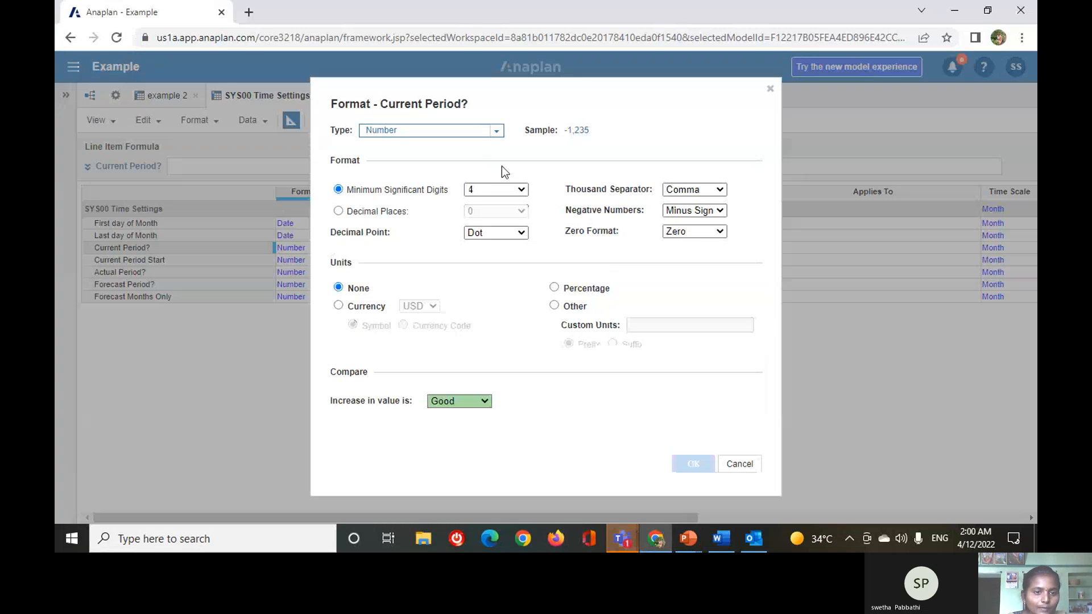
pyautogui.click(498, 131)
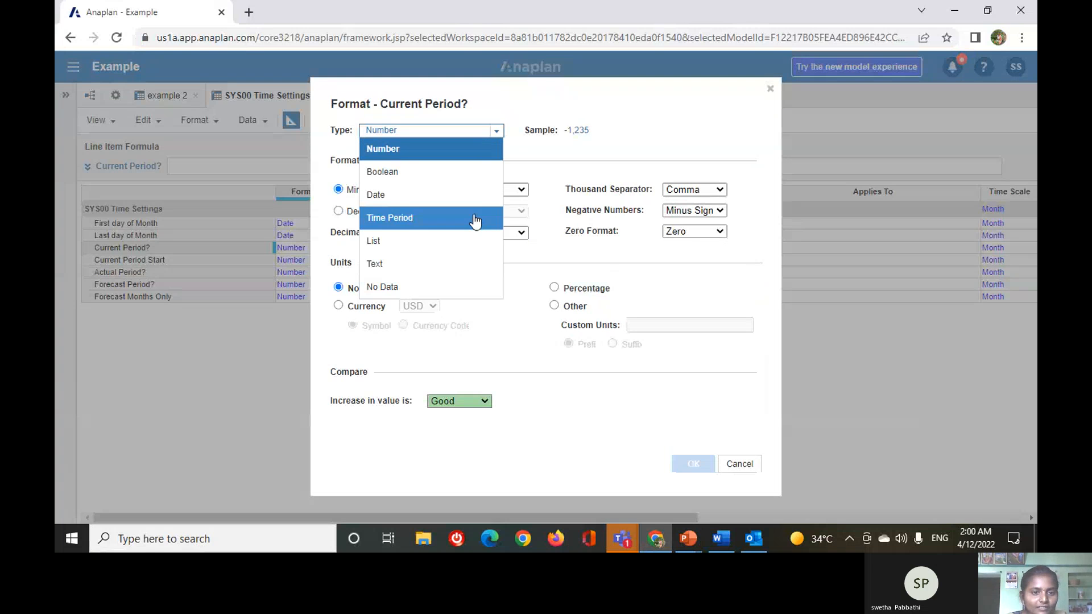
pyautogui.click(464, 172)
pyautogui.click(692, 465)
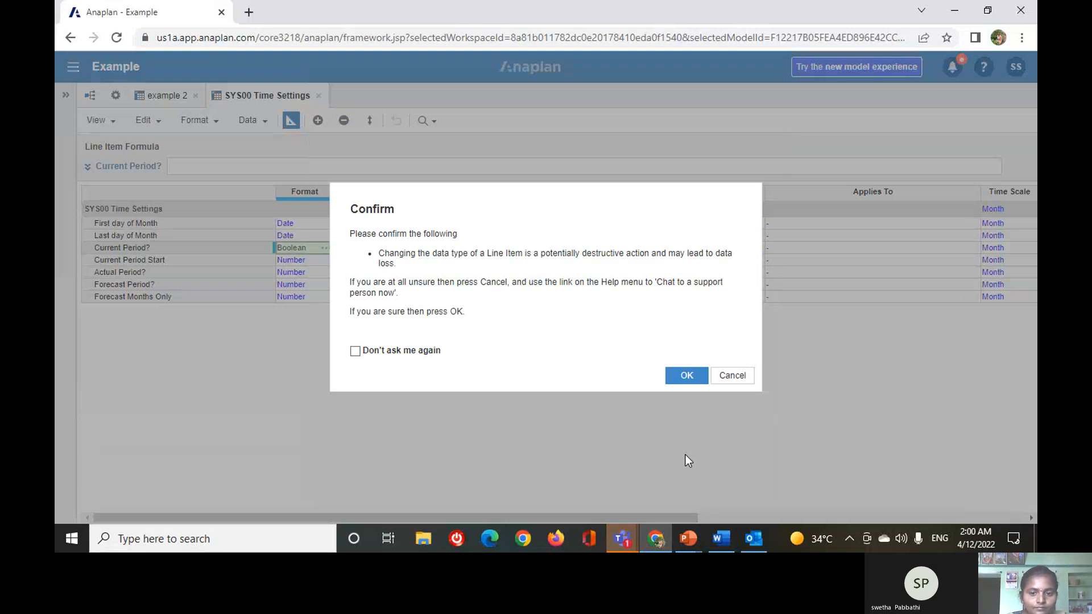
pyautogui.click(688, 374)
# Change the format of the Current Period Start line item to Date and accept the data type change.
pyautogui.click(313, 261)
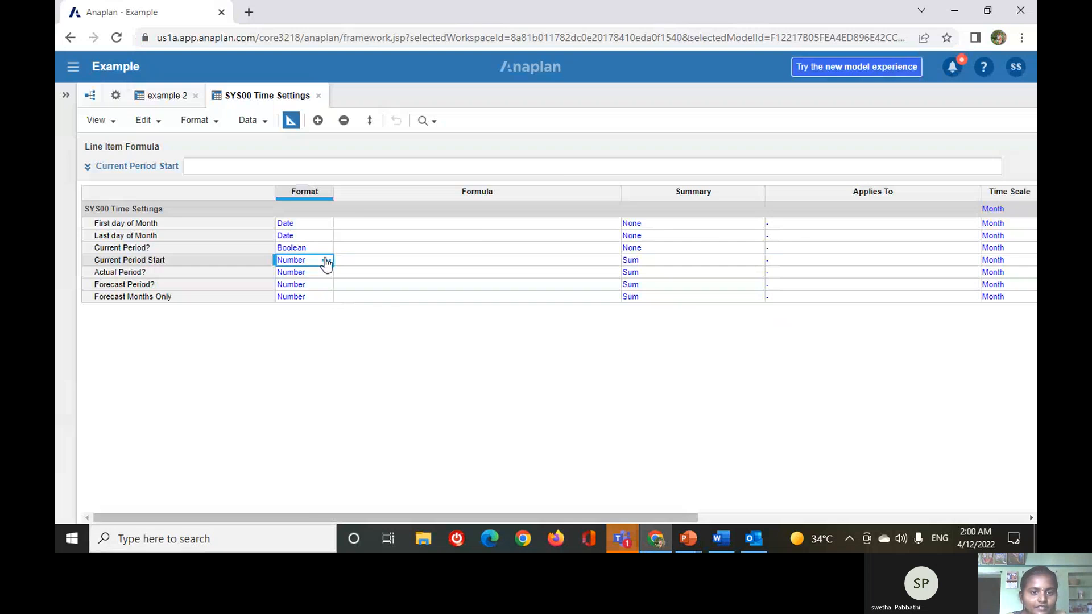
pyautogui.click(326, 261)
pyautogui.click(497, 132)
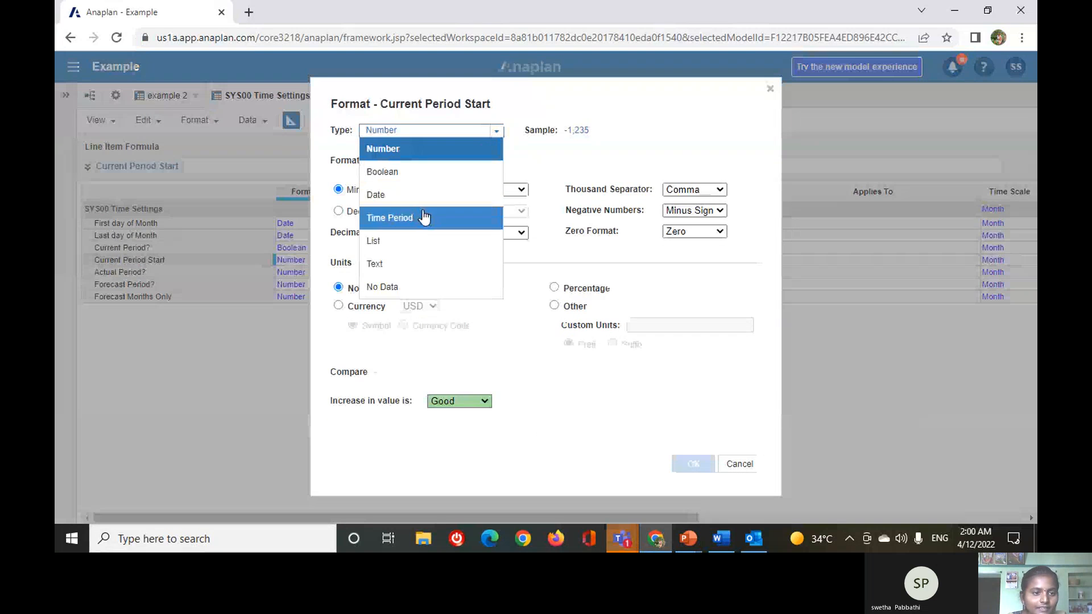
pyautogui.click(392, 193)
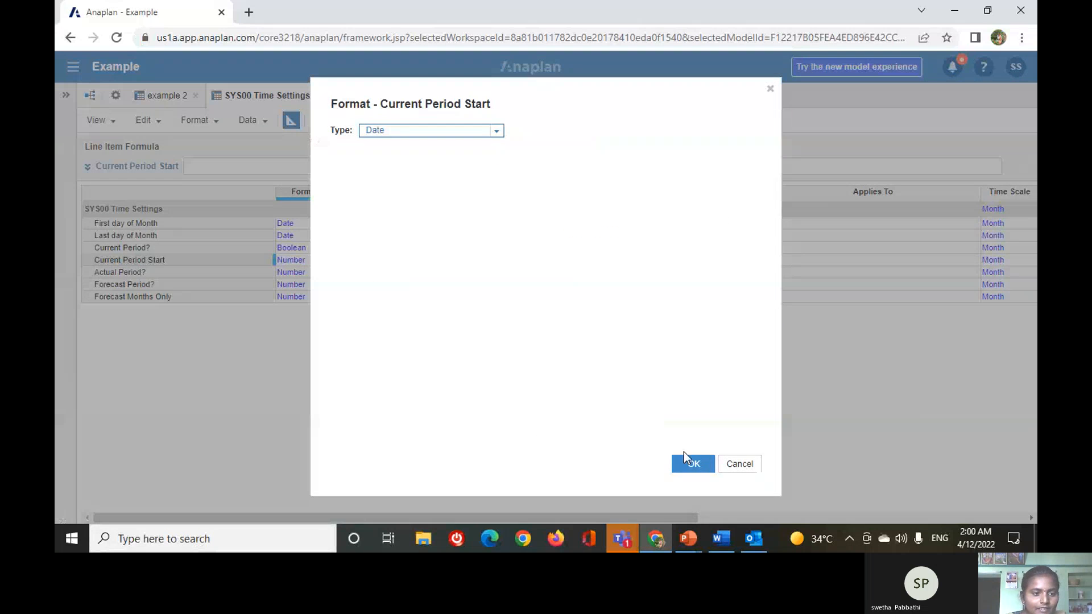
pyautogui.click(691, 463)
pyautogui.click(671, 375)
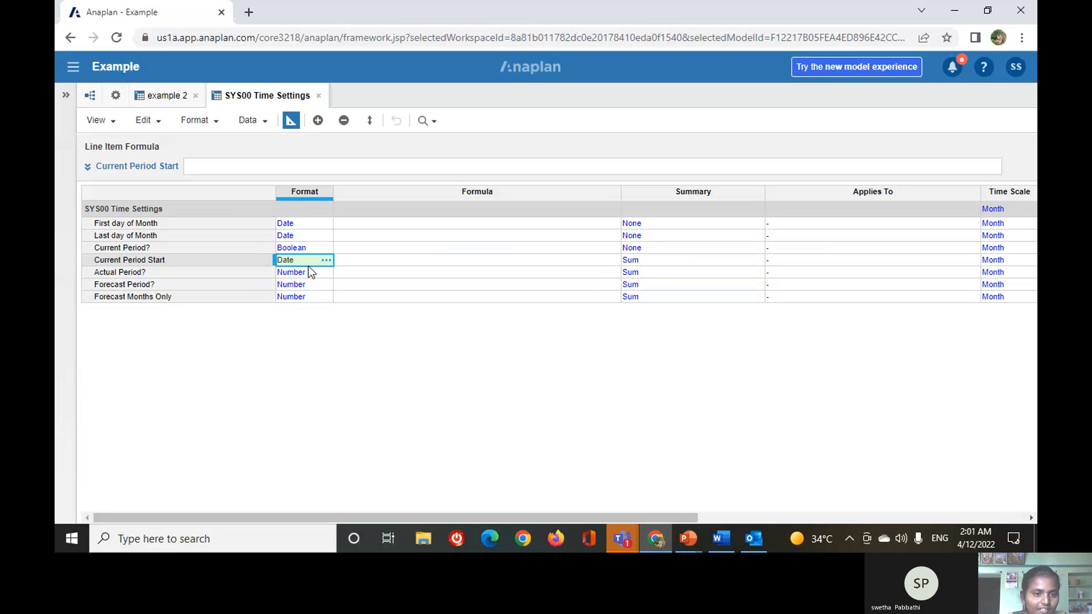
# Change the format of the Actual Period? line item to Boolean and accept the data type change.
pyautogui.click(327, 272)
pyautogui.click(326, 274)
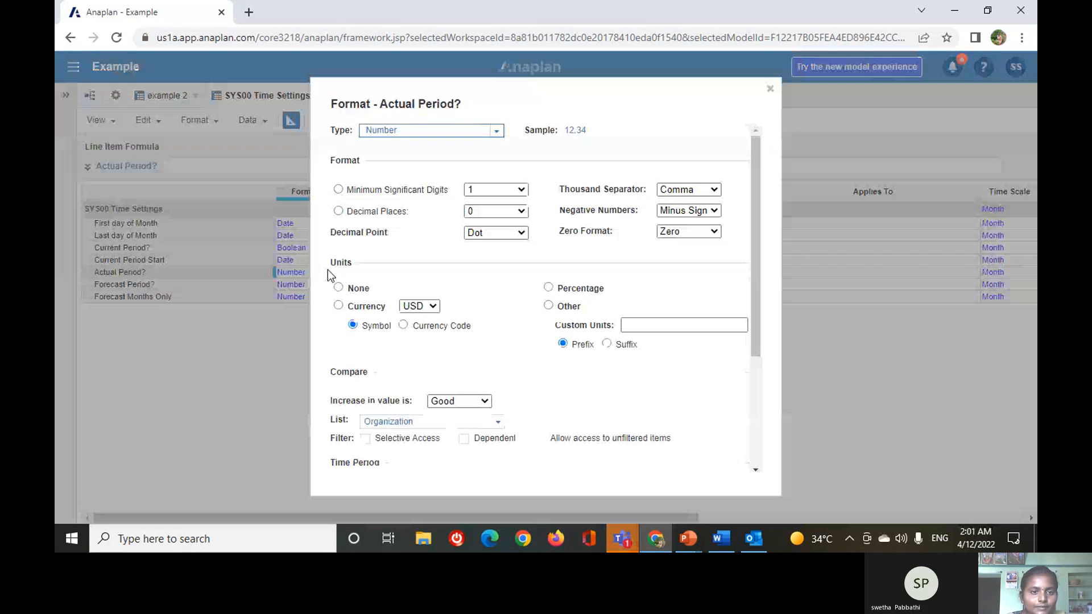
pyautogui.click(496, 132)
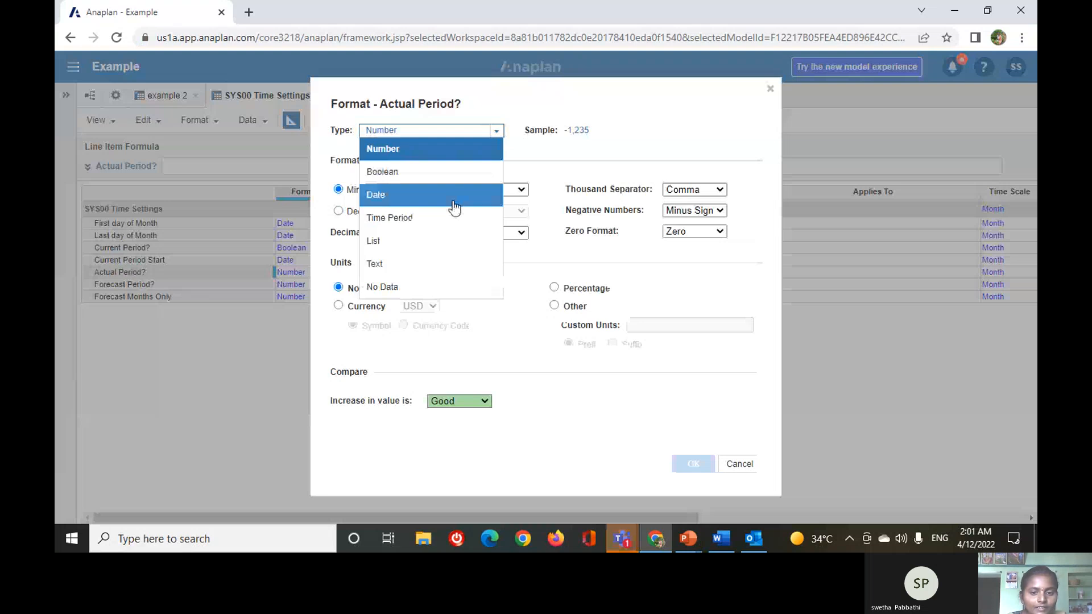
pyautogui.click(382, 172)
pyautogui.click(688, 464)
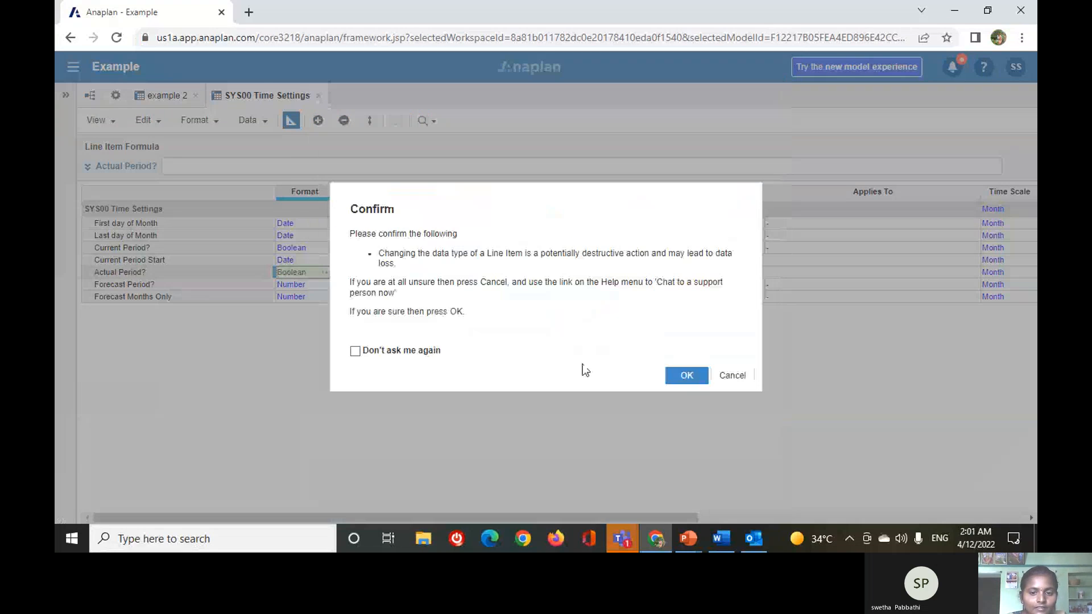
pyautogui.press('Return')
# Change the format of the Forecast Period? line item to Boolean and accept the data type change.
pyautogui.click(305, 284)
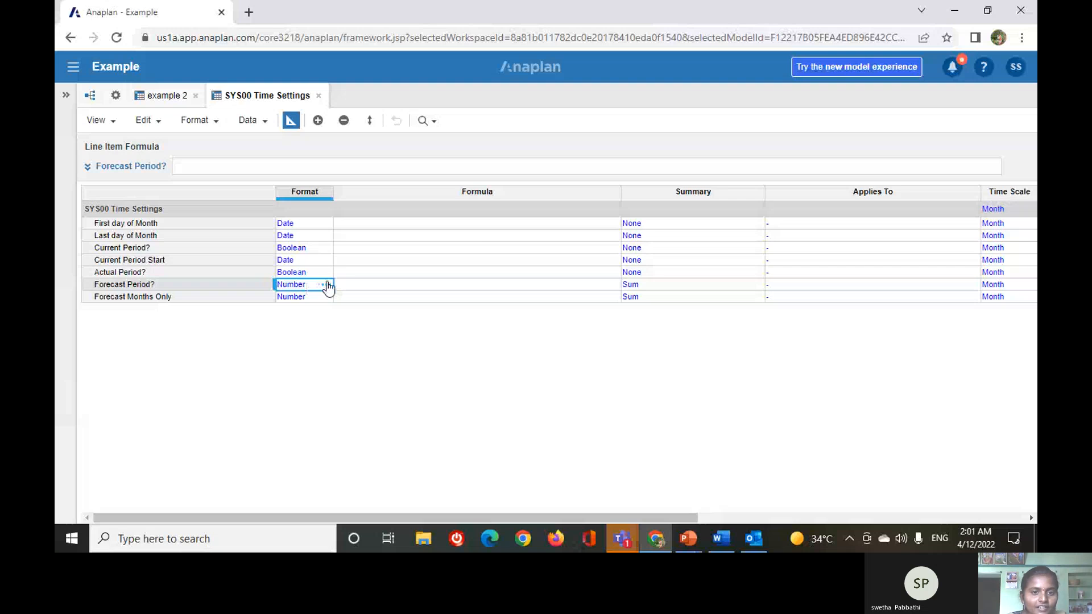
pyautogui.click(328, 284)
pyautogui.click(496, 132)
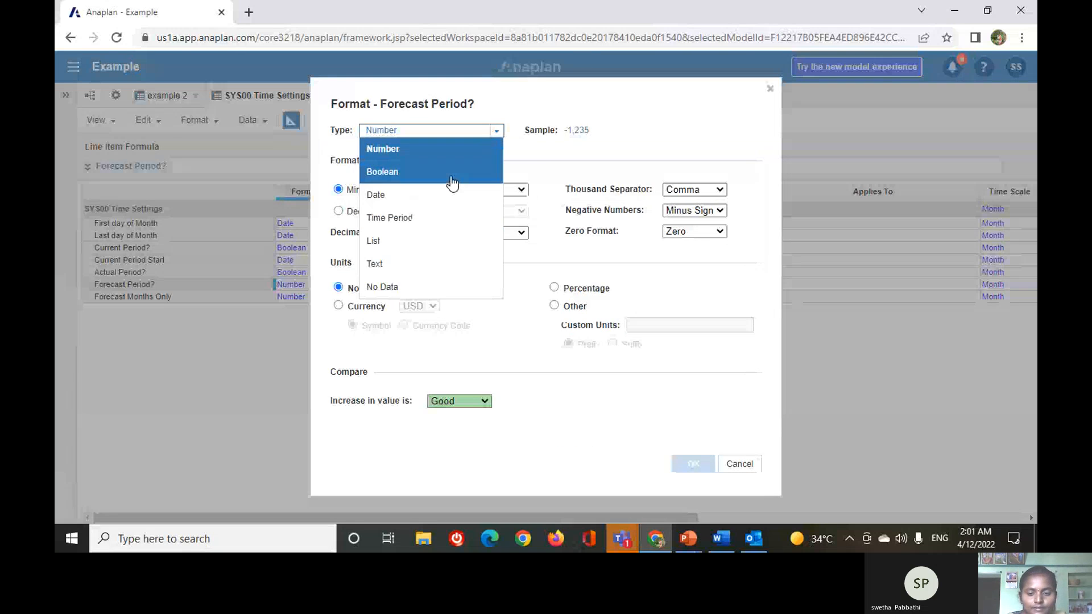
pyautogui.click(453, 181)
pyautogui.click(686, 467)
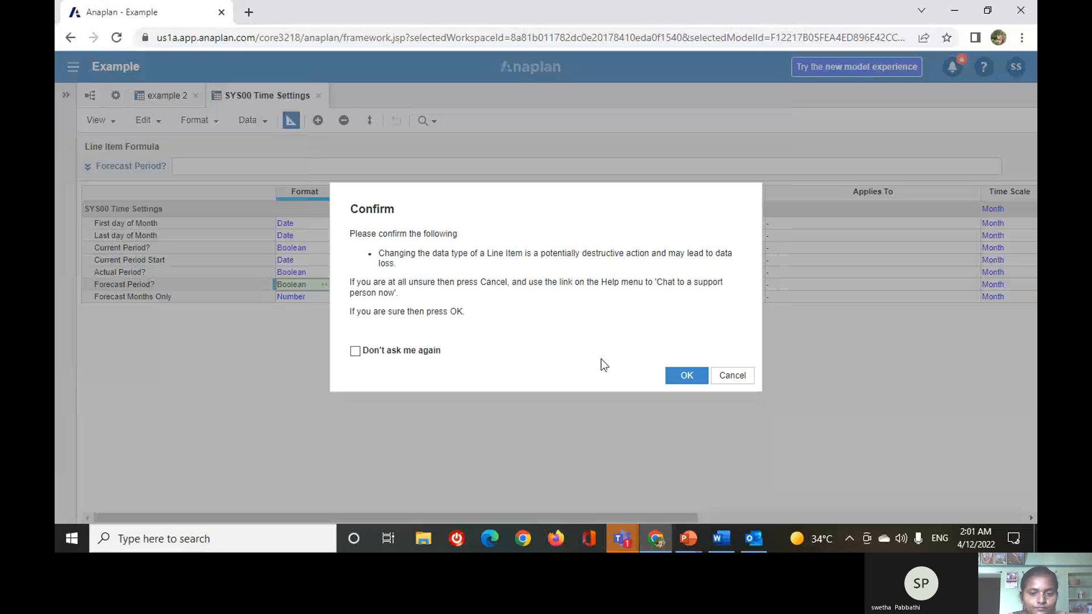
pyautogui.click(686, 375)
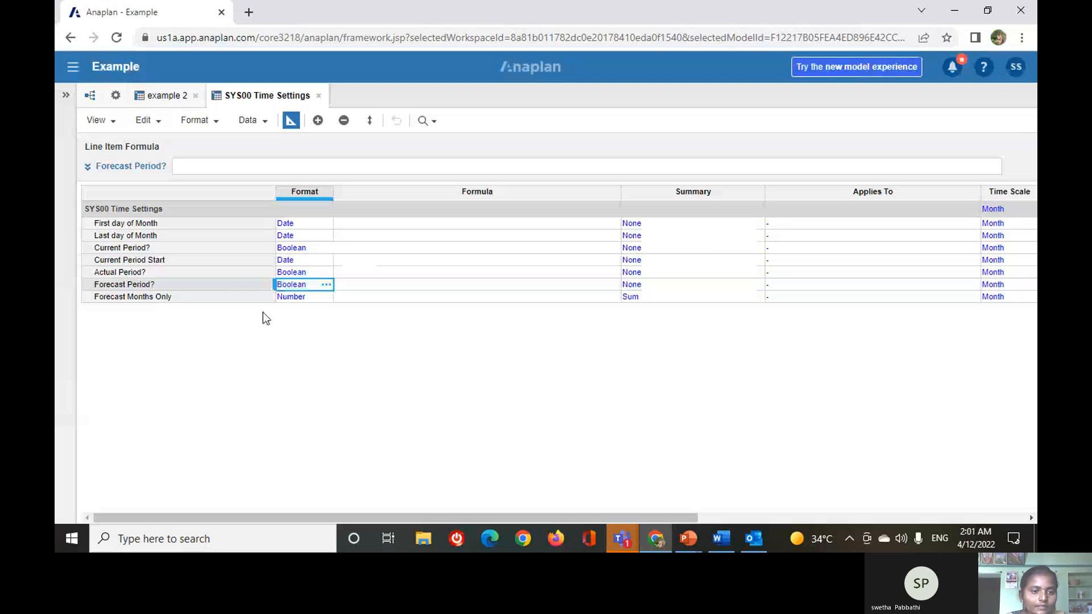
# Change the format of the Forecast Months Only line item to Boolean and accept the data type change.
pyautogui.click(328, 297)
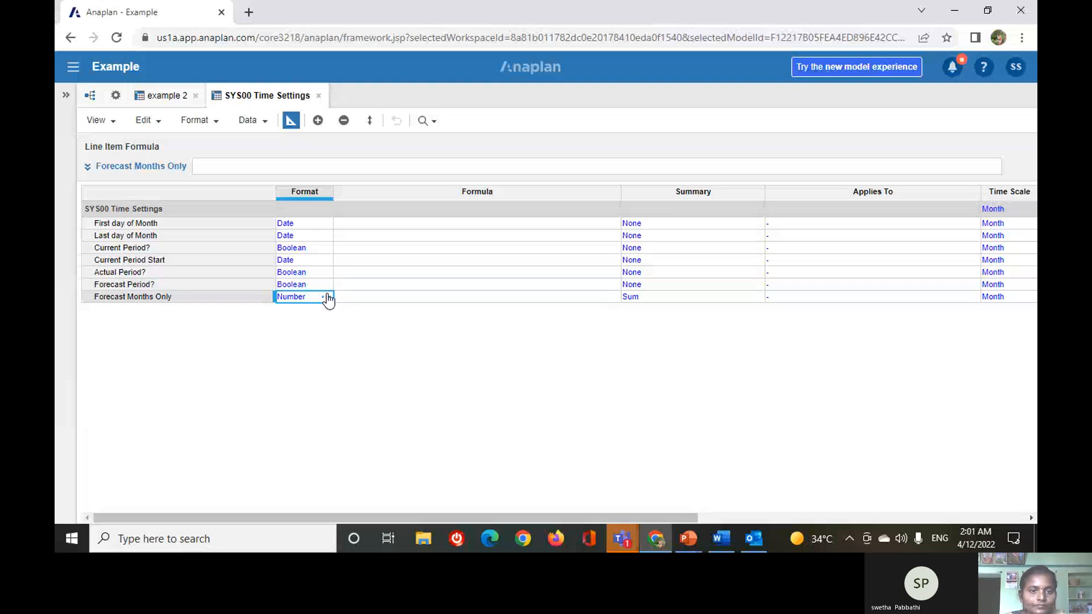
pyautogui.click(327, 297)
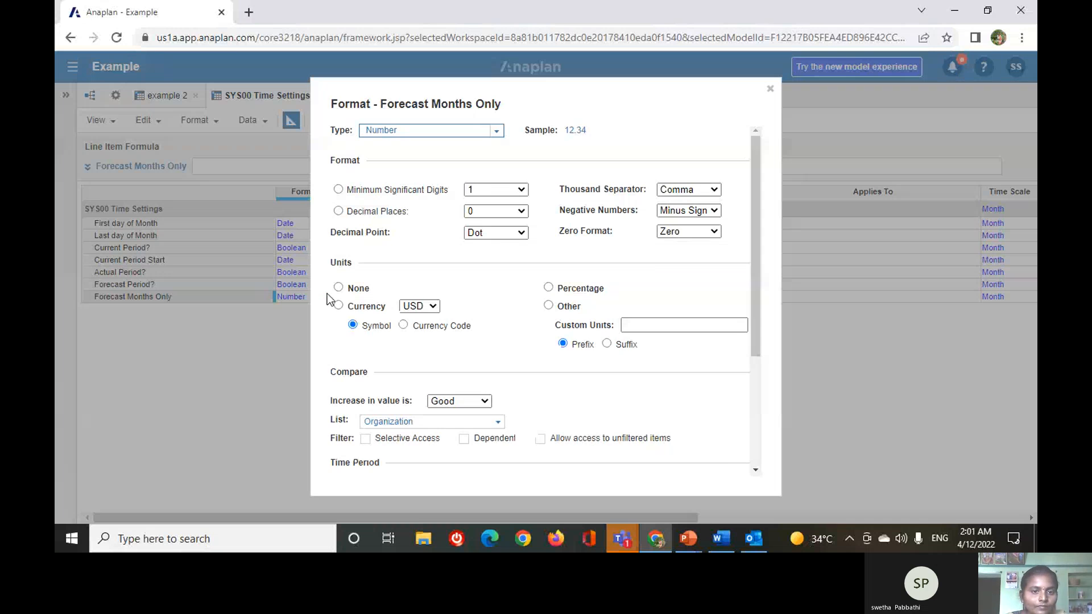
pyautogui.click(494, 131)
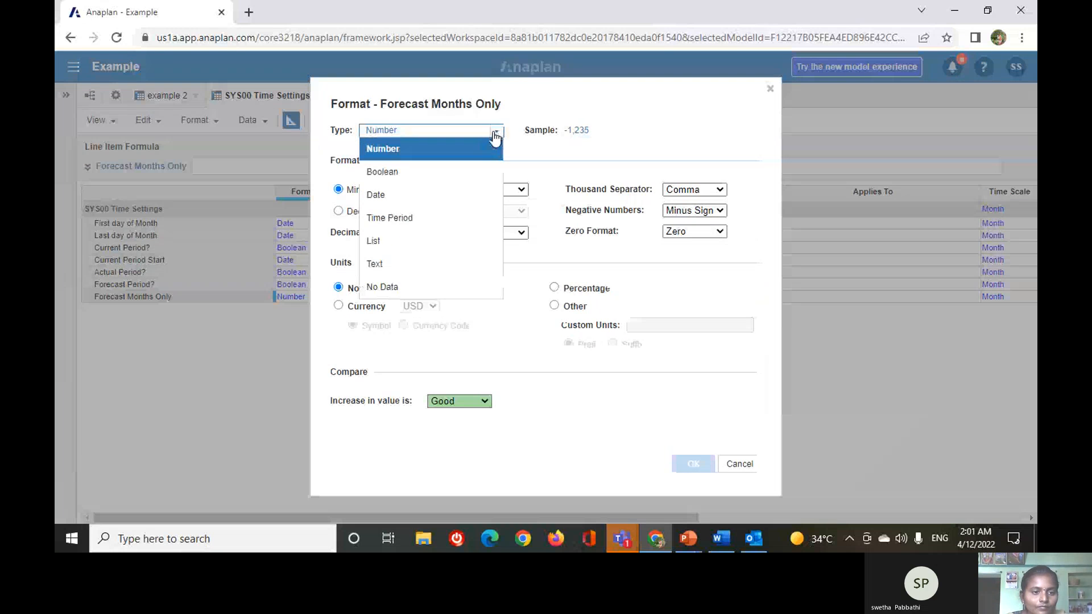
pyautogui.click(432, 170)
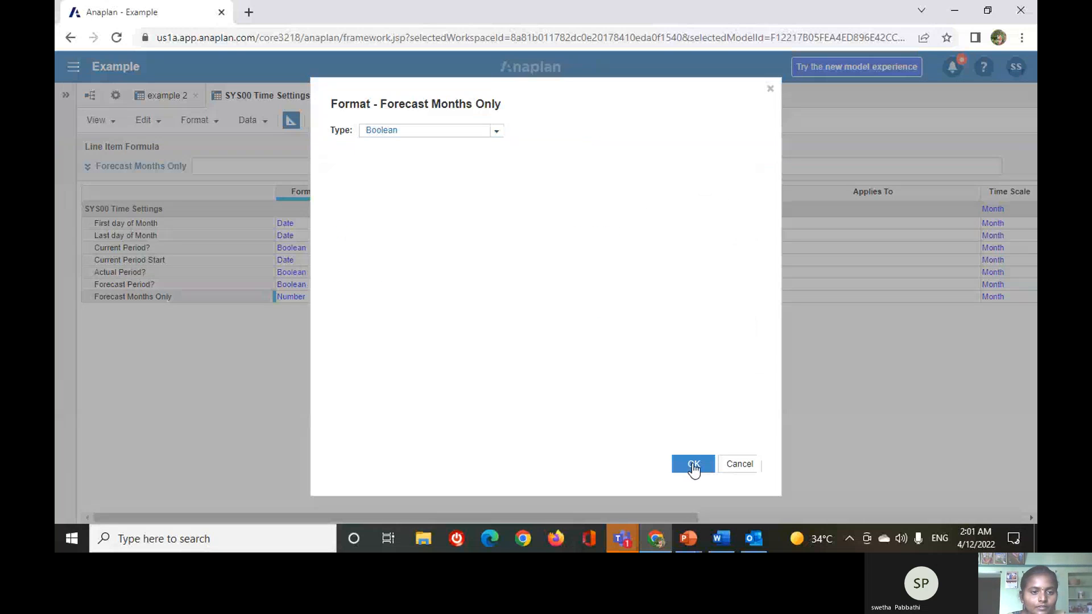
pyautogui.click(693, 465)
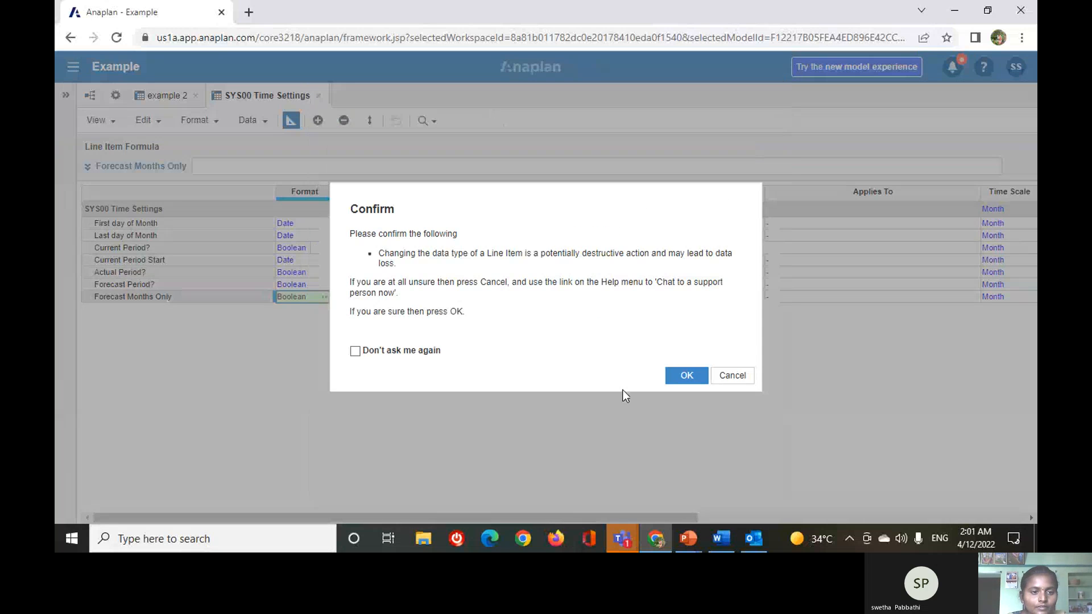
pyautogui.click(685, 379)
# Enter the formula START() for the First day of Month line item and accept it.
pyautogui.click(436, 222)
pyautogui.click(304, 167)
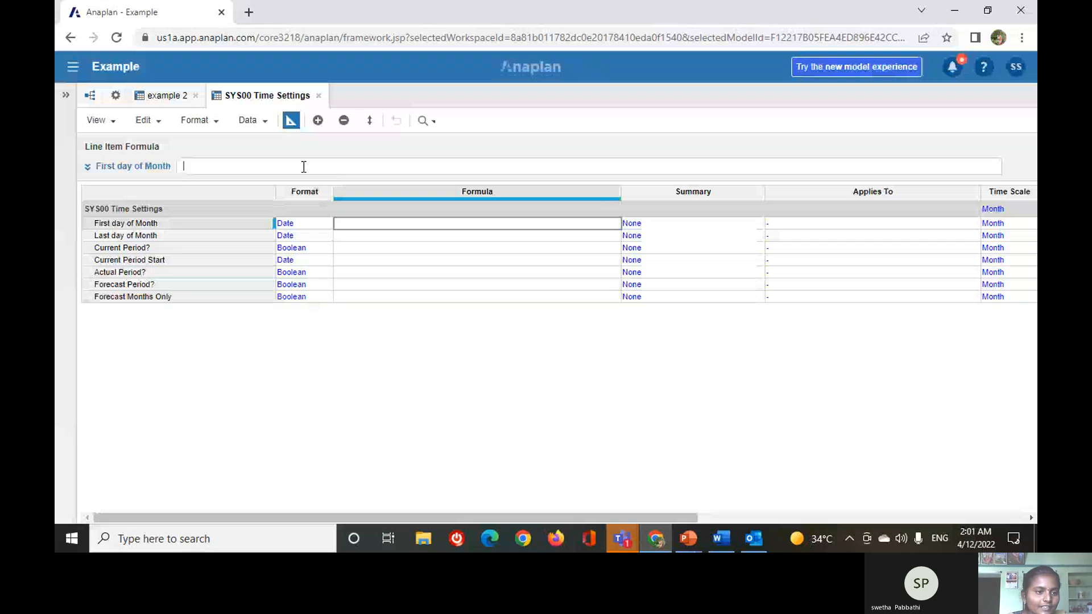
pyautogui.click(145, 221)
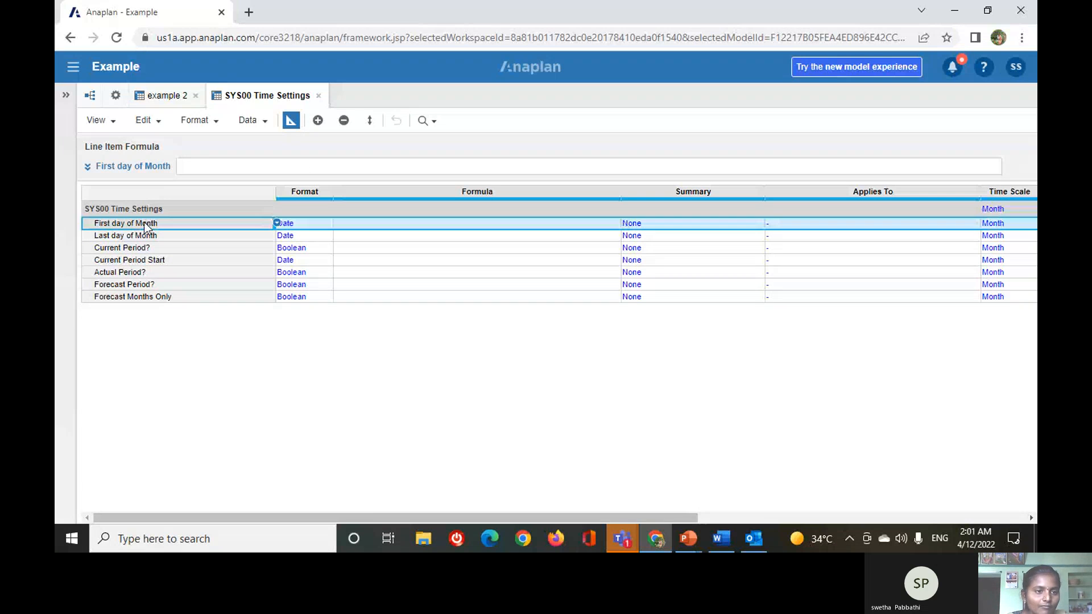
pyautogui.write('start(')
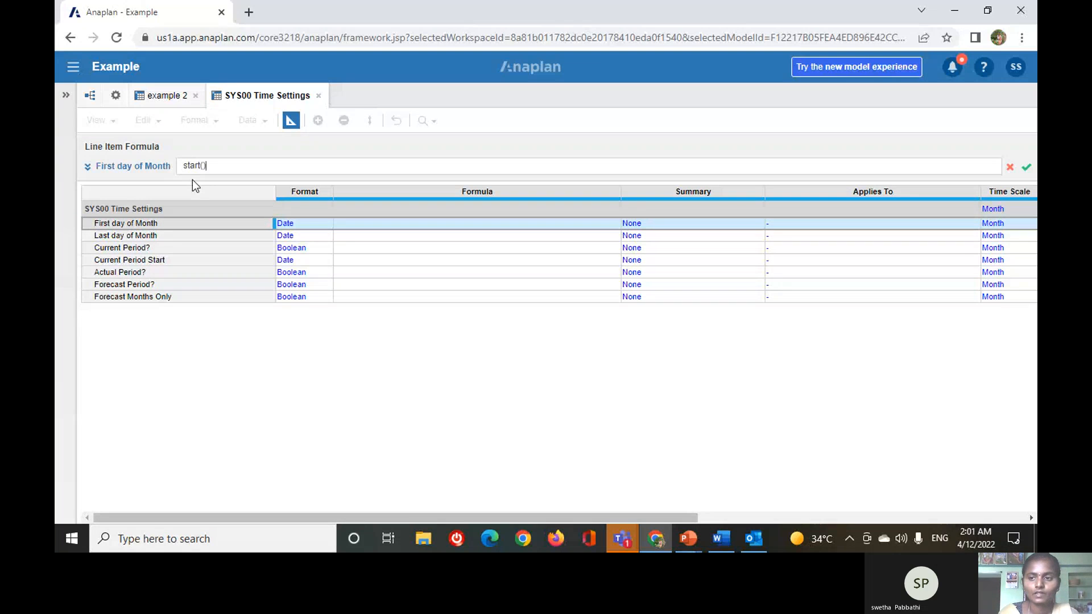
pyautogui.click(1027, 168)
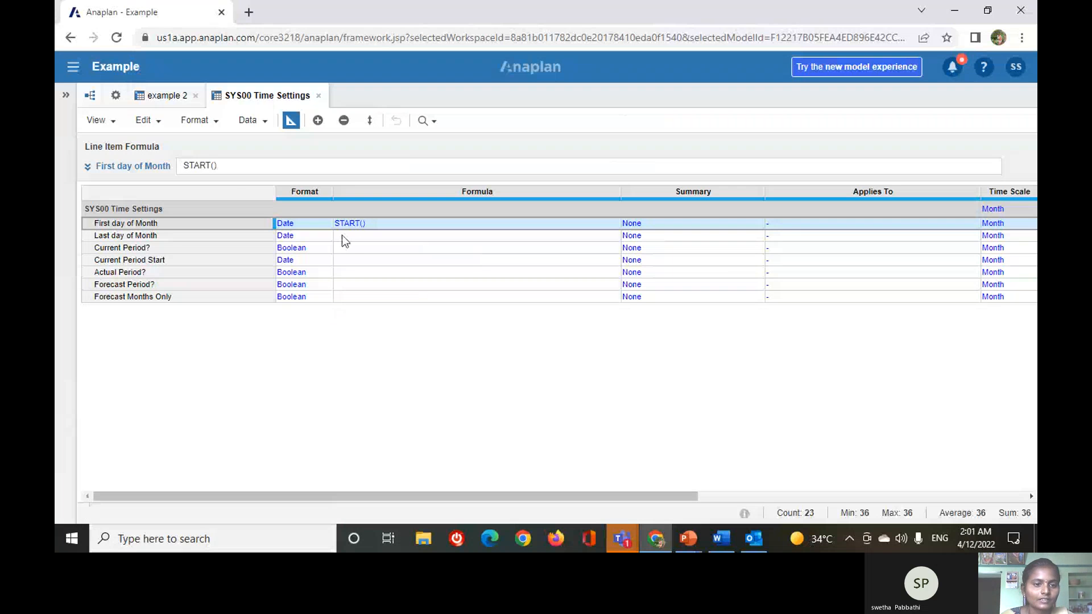
# Enter the formula END() for the Last day of Month line item and accept it.
pyautogui.click(345, 235)
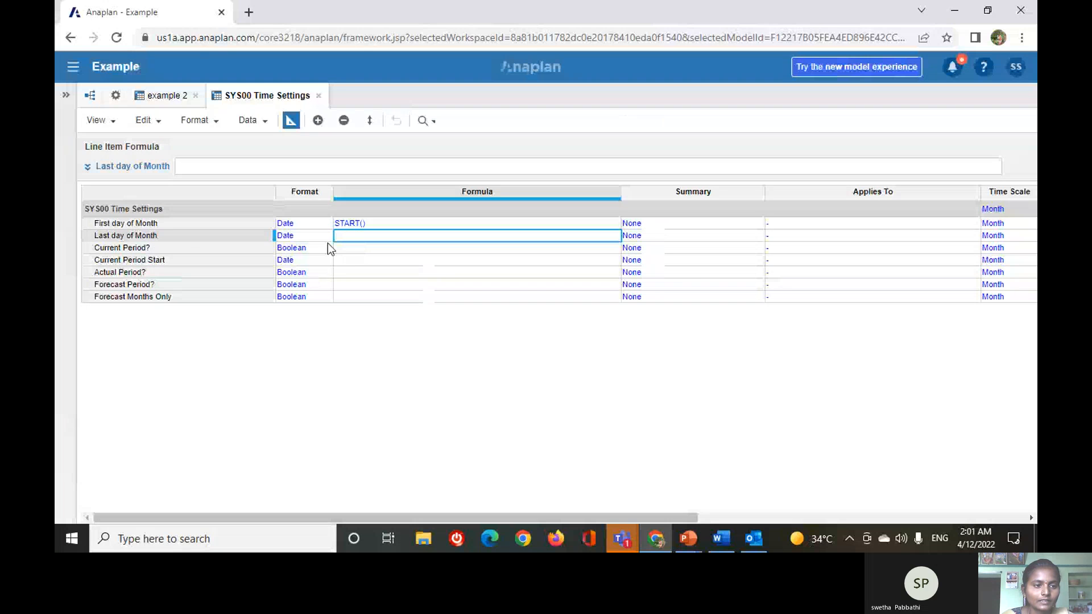
pyautogui.click(203, 237)
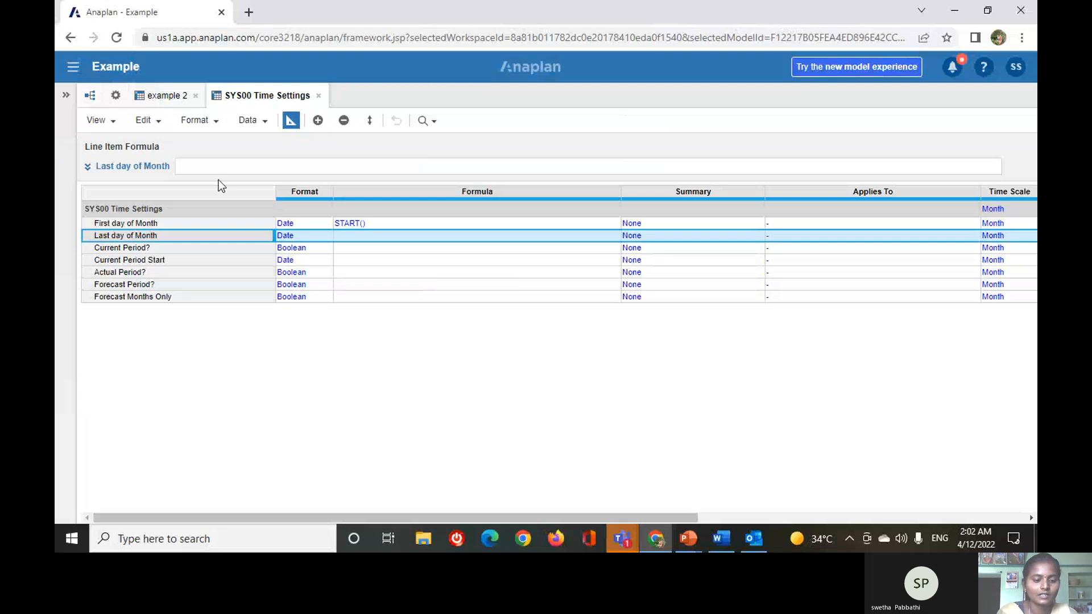
pyautogui.write('end')
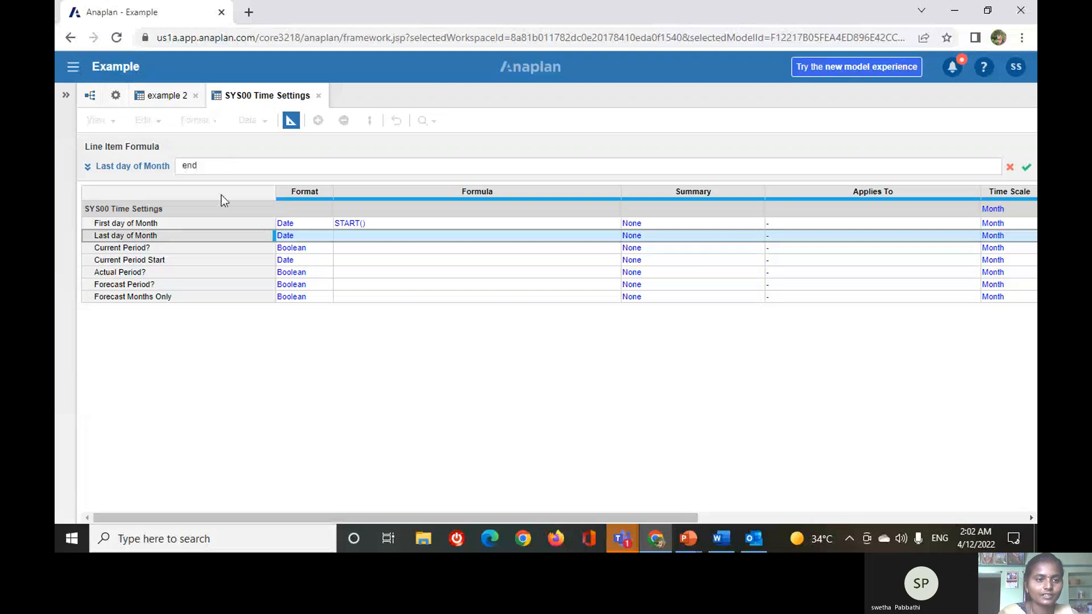
pyautogui.write('(')
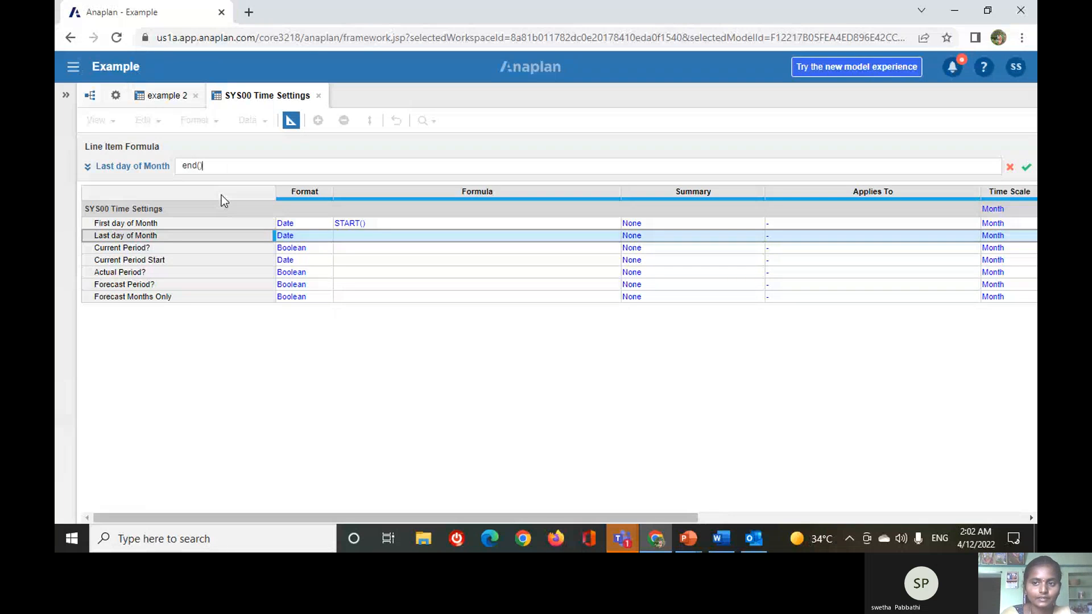
pyautogui.click(1027, 169)
# Enter the formula CURRENTPERIODSTART() = START() for the Current Period? line item and accept it.
pyautogui.click(181, 249)
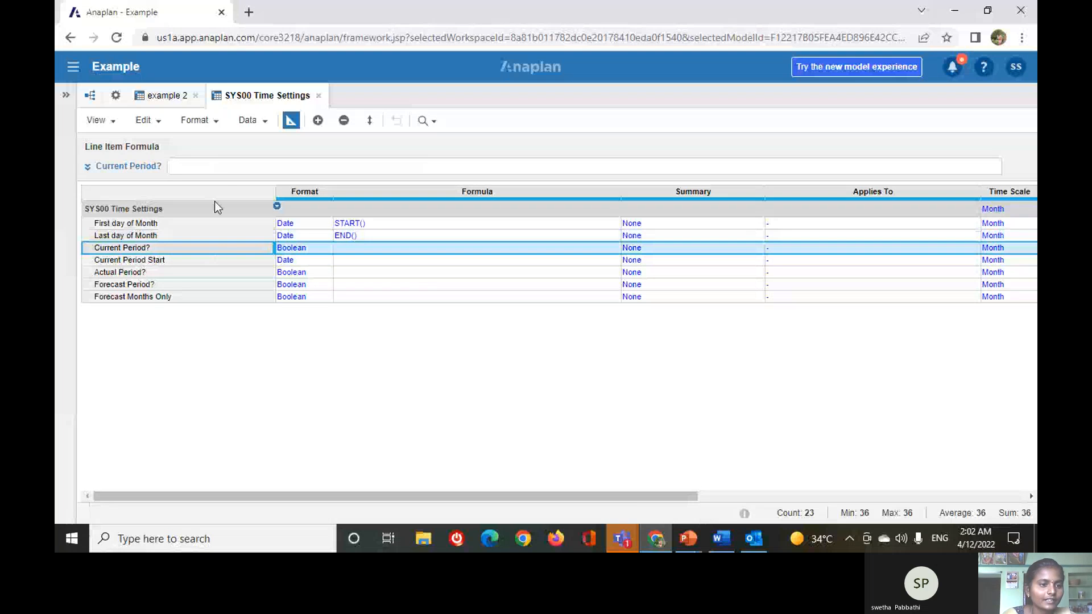
pyautogui.click(216, 166)
pyautogui.write('currentperiod')
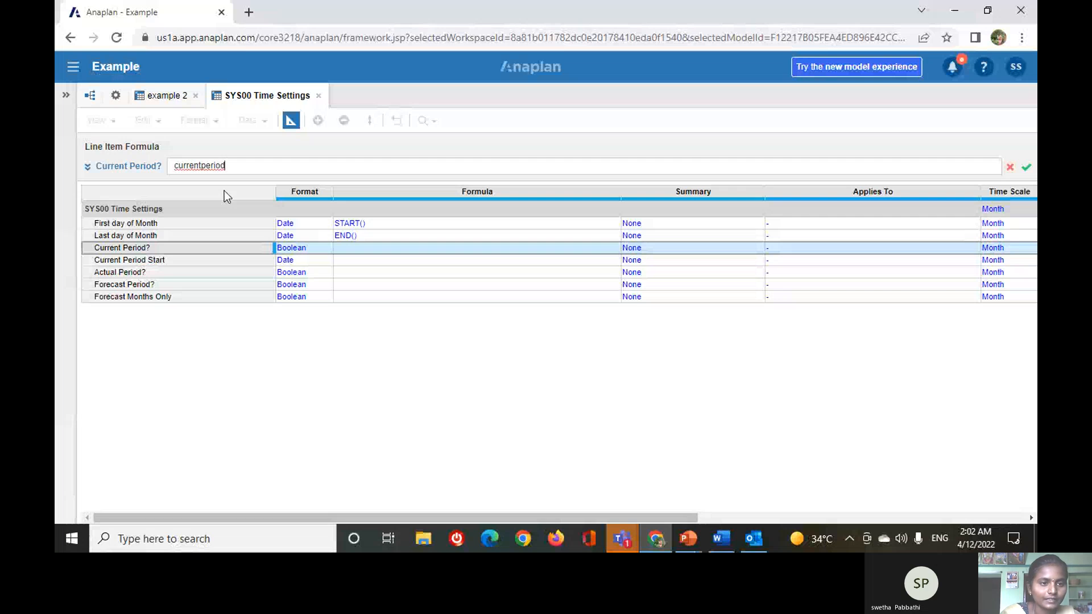
pyautogui.write('start')
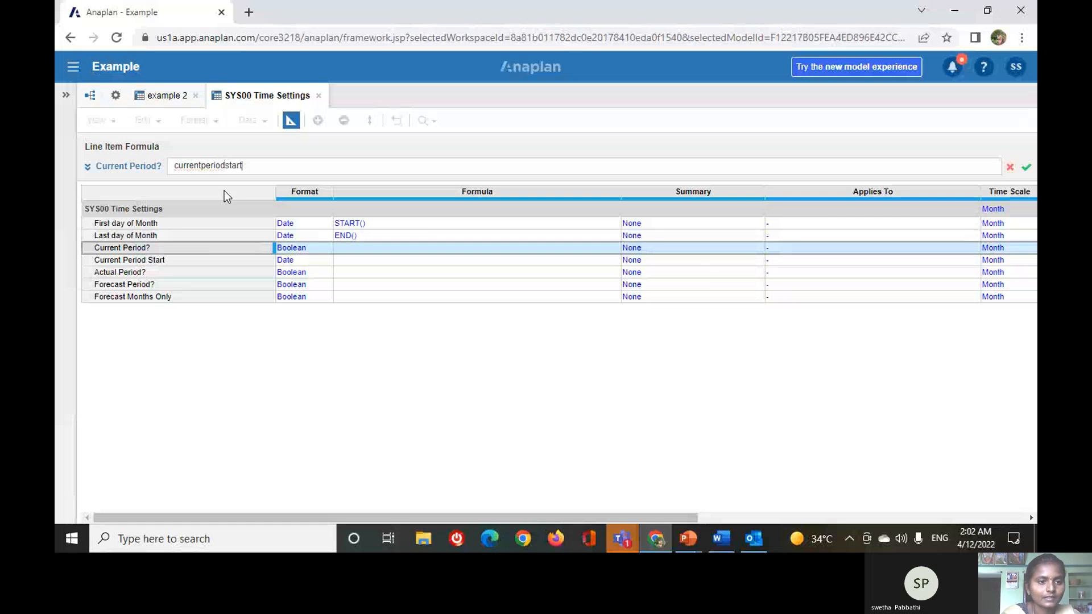
pyautogui.write('()=start()')
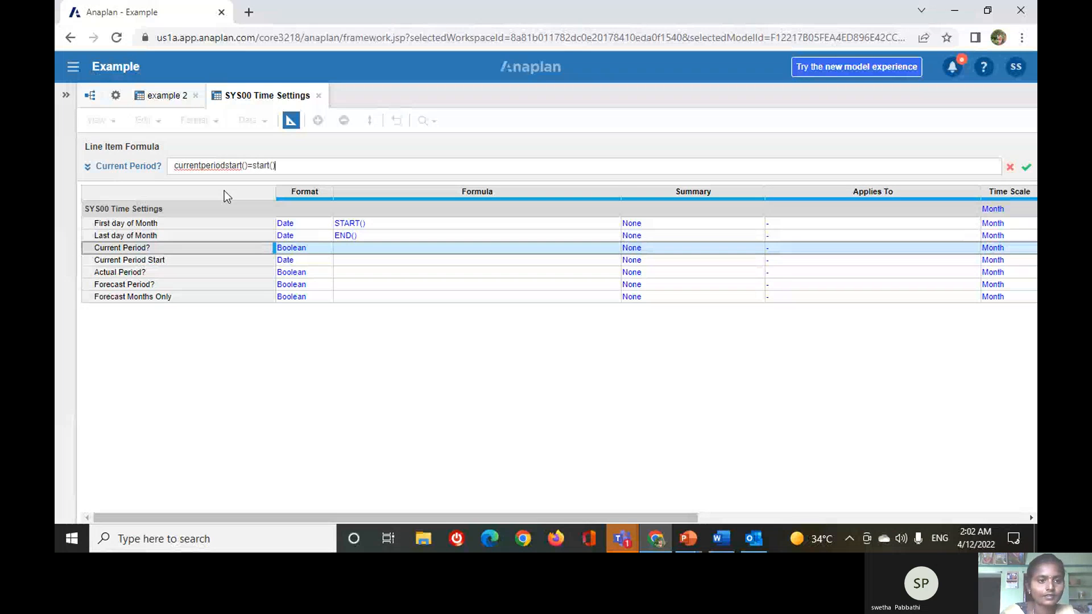
pyautogui.click(1025, 170)
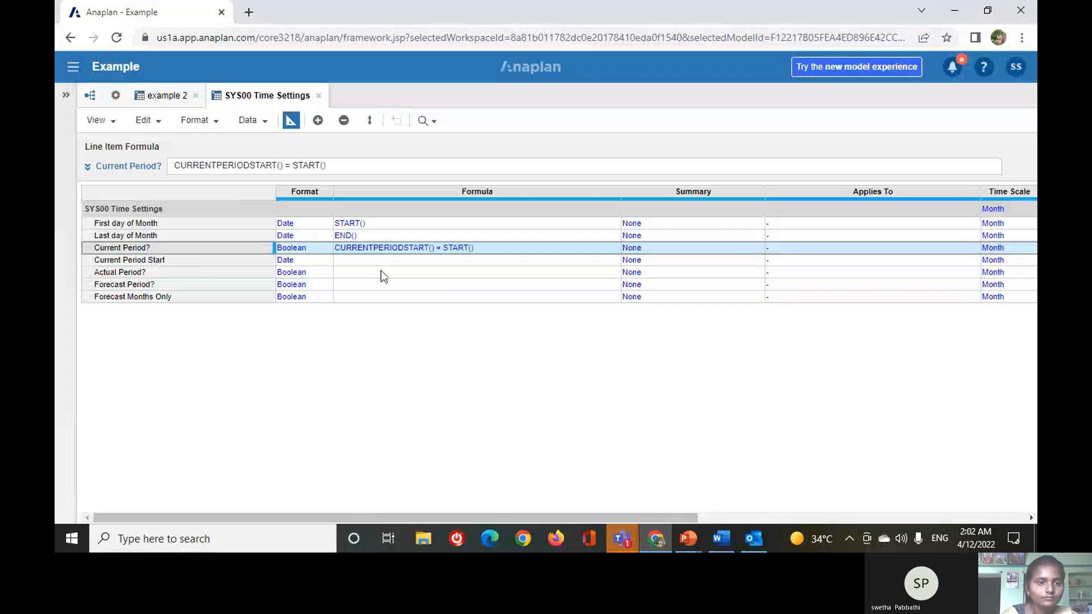
# Enter the formula CURRENTPERIODSTART() for the Current Period Start line item and accept it.
pyautogui.click(195, 259)
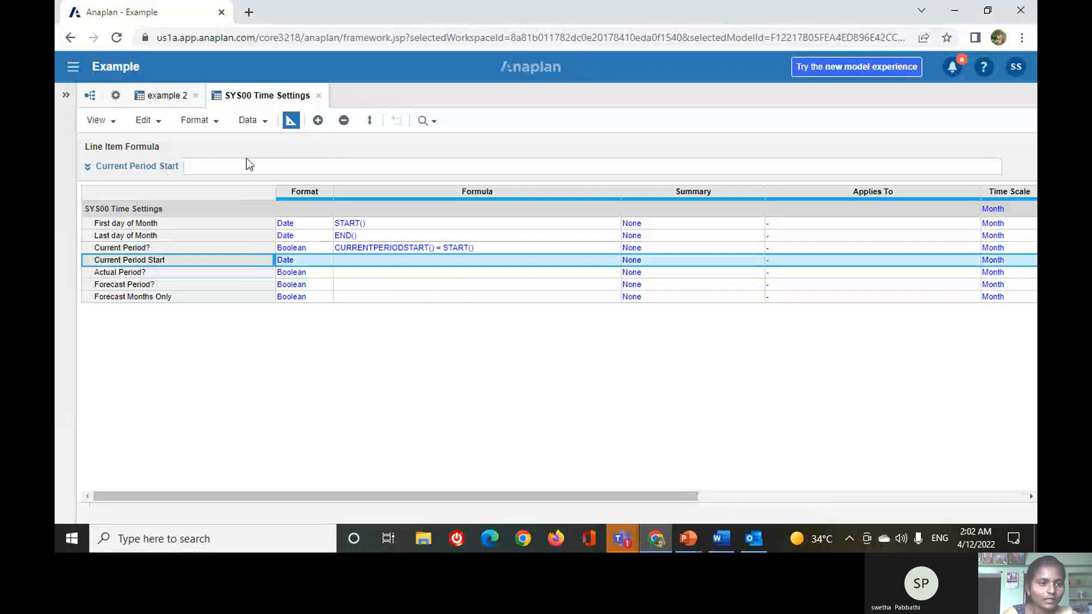
pyautogui.click(243, 169)
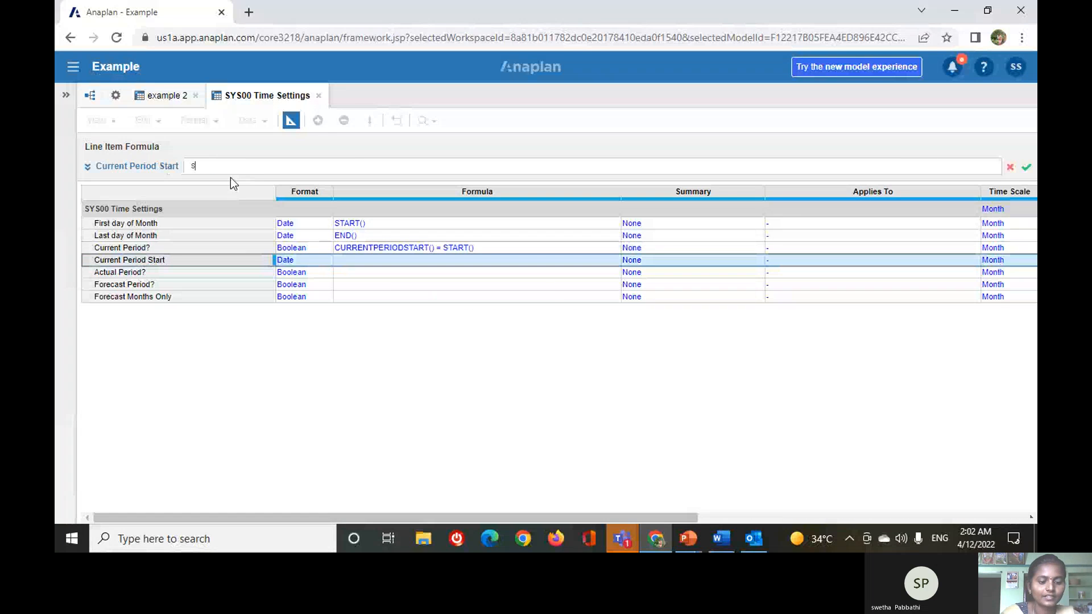
pyautogui.write('cu')
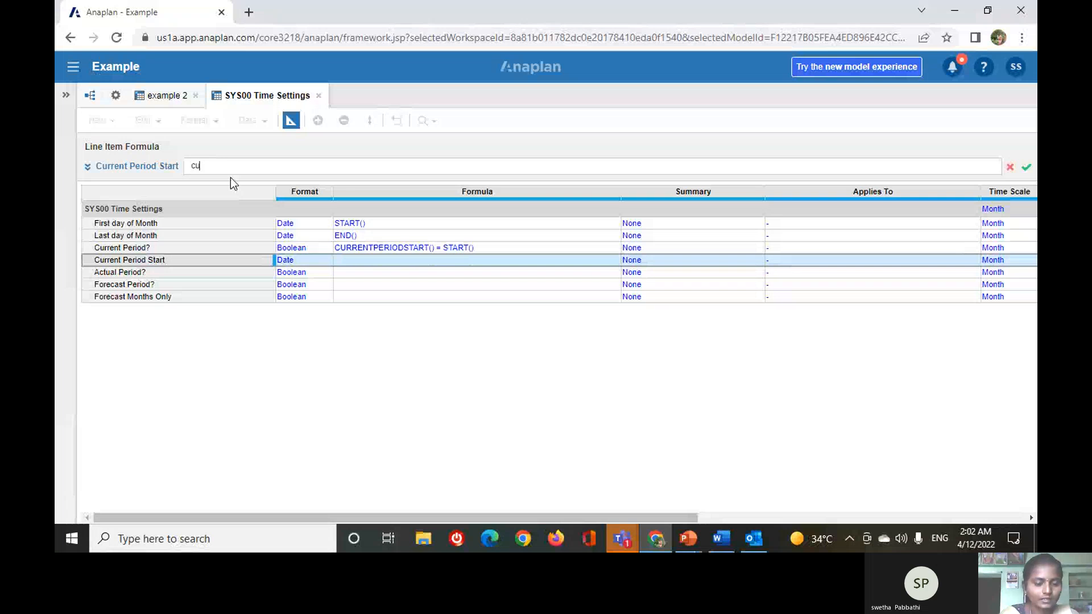
pyautogui.write('rrentperiodstart(')
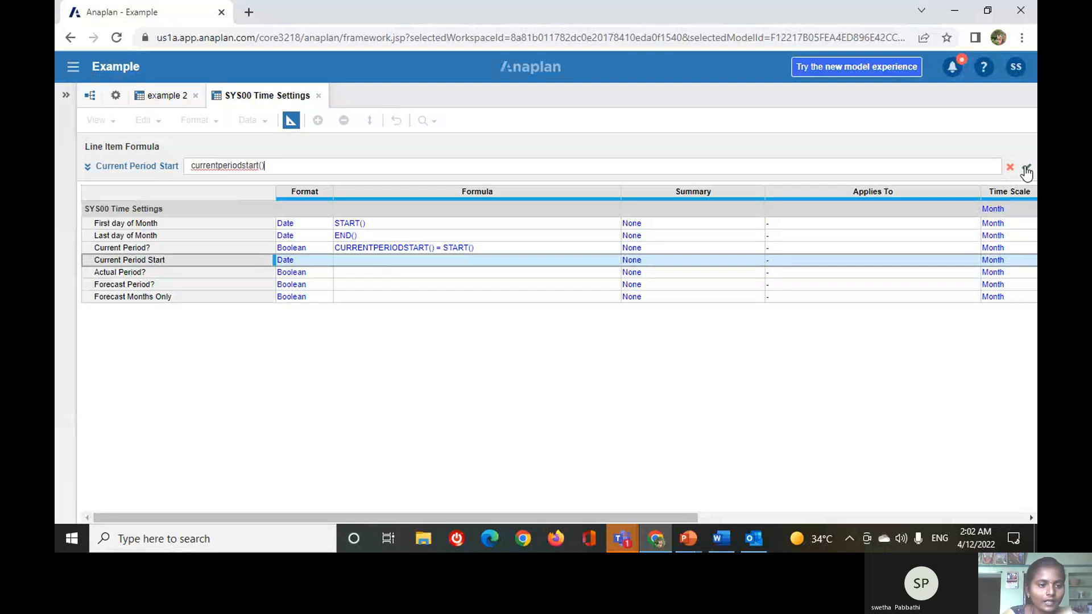
pyautogui.click(1026, 169)
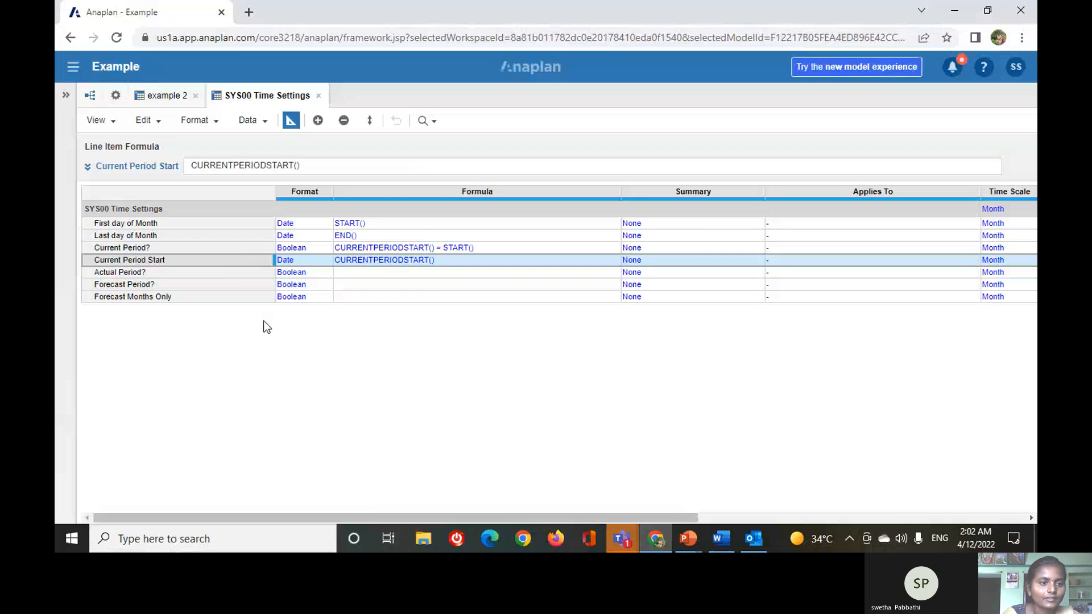
# Enter the formula START() < CURRENTPERIODSTART() for the Actual Period? line item and accept it.
pyautogui.click(254, 273)
pyautogui.click(244, 167)
pyautogui.write('start')
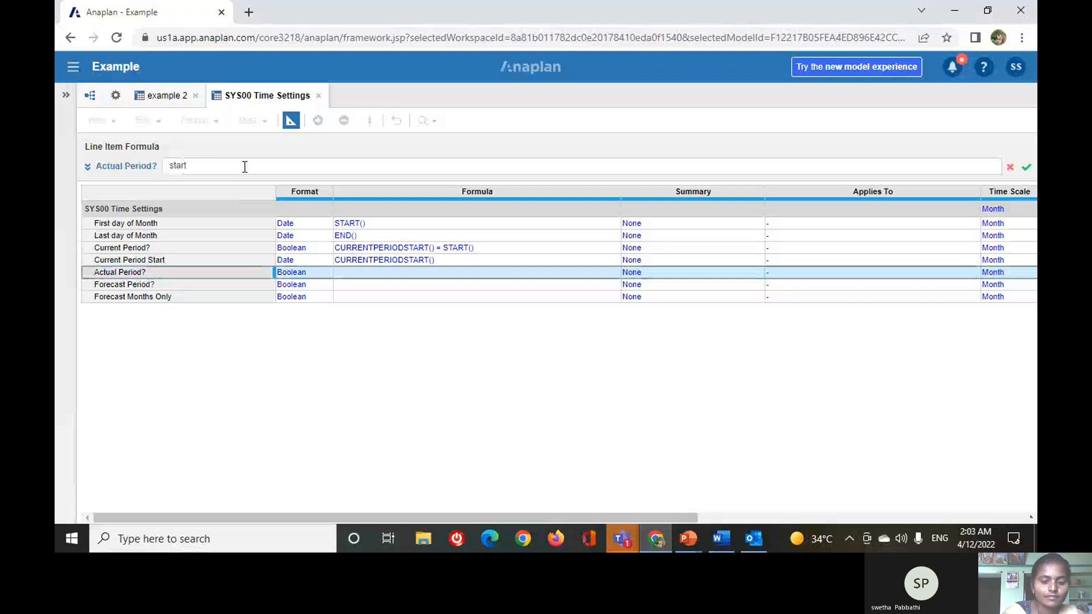
pyautogui.write('()<')
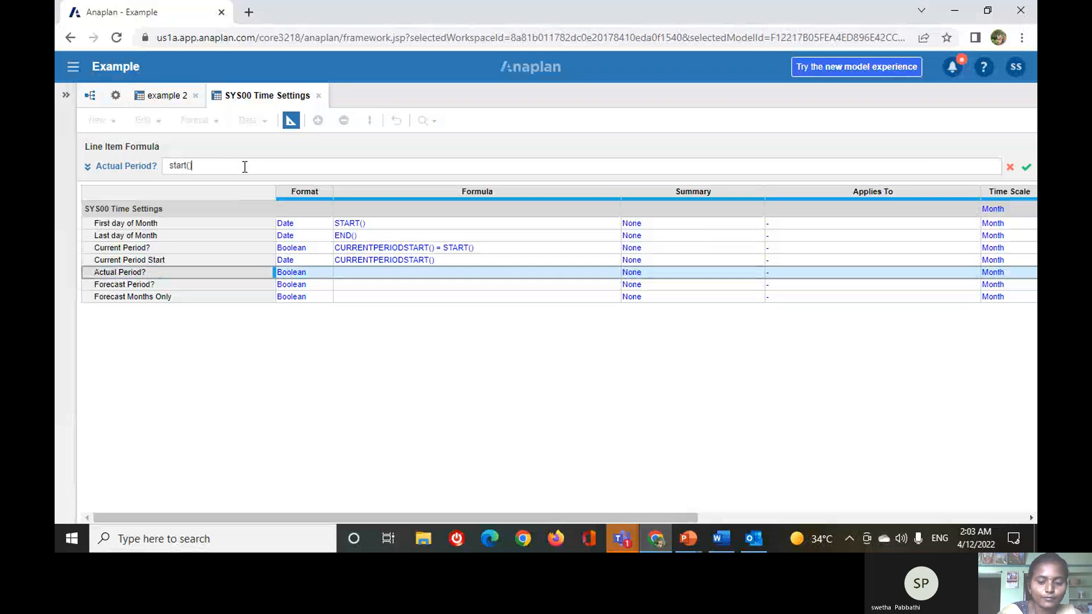
pyautogui.write('cu')
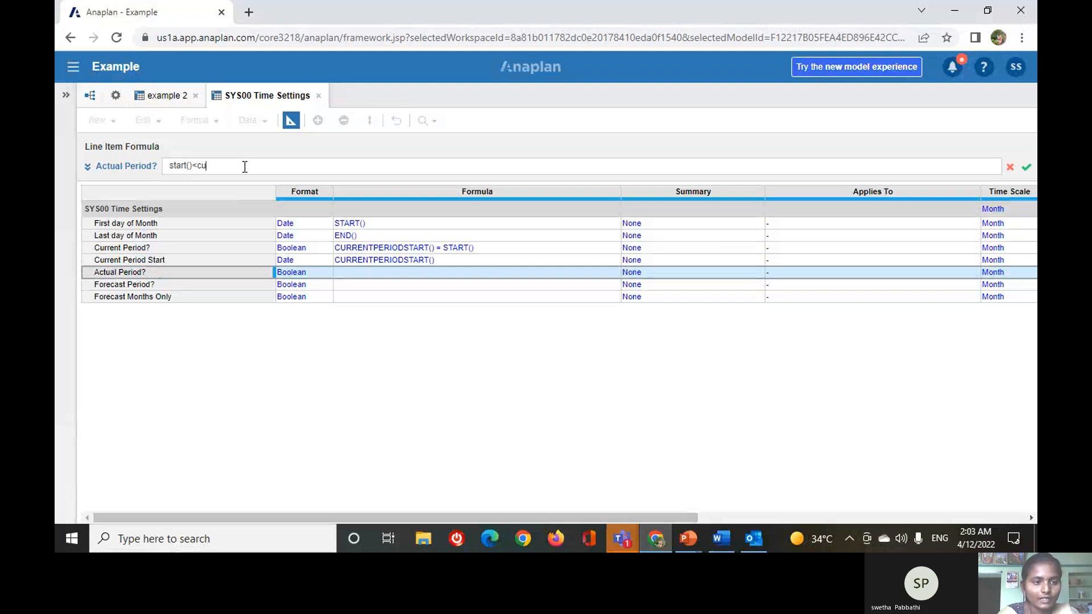
pyautogui.write('rrent')
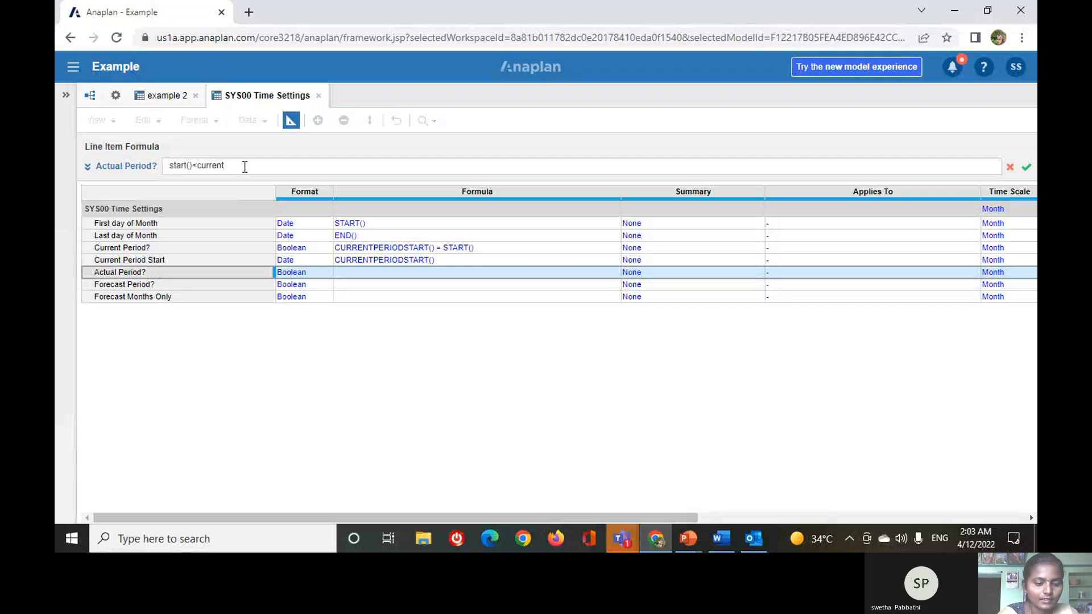
pyautogui.write('period')
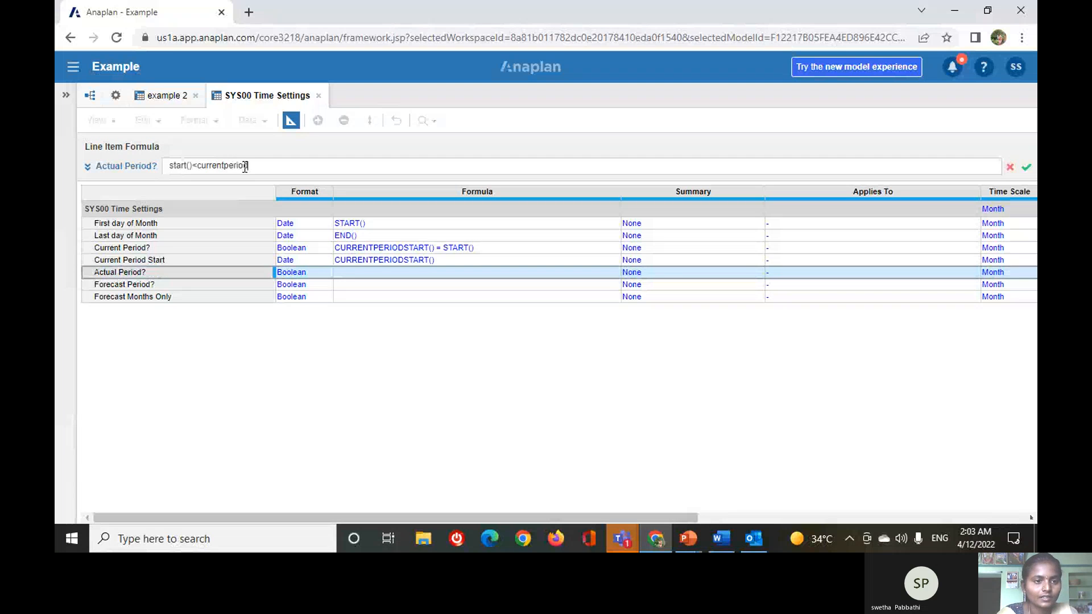
pyautogui.write('start()')
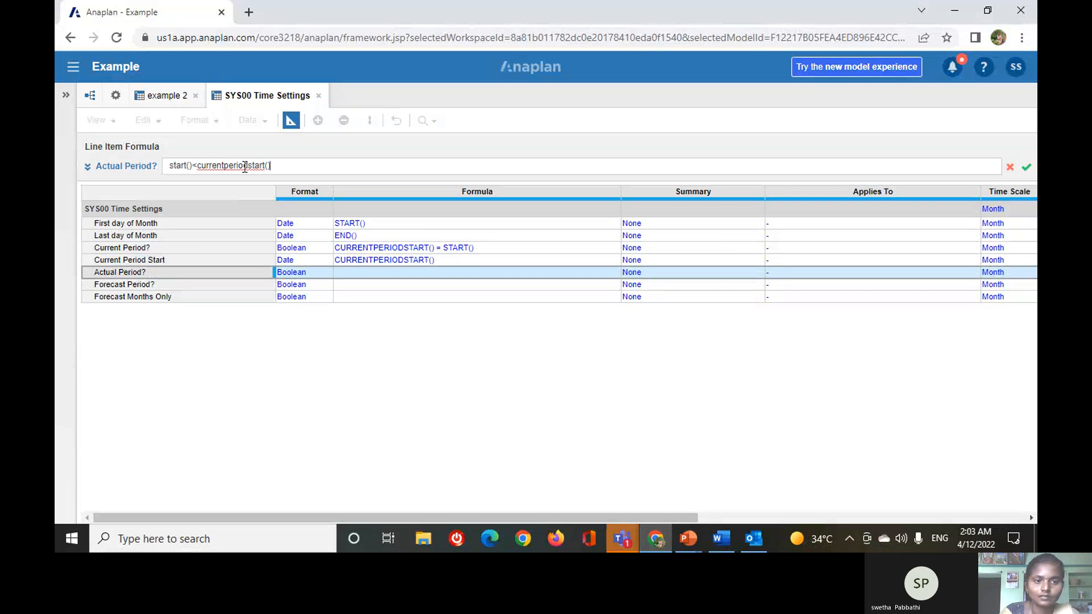
pyautogui.click(1028, 168)
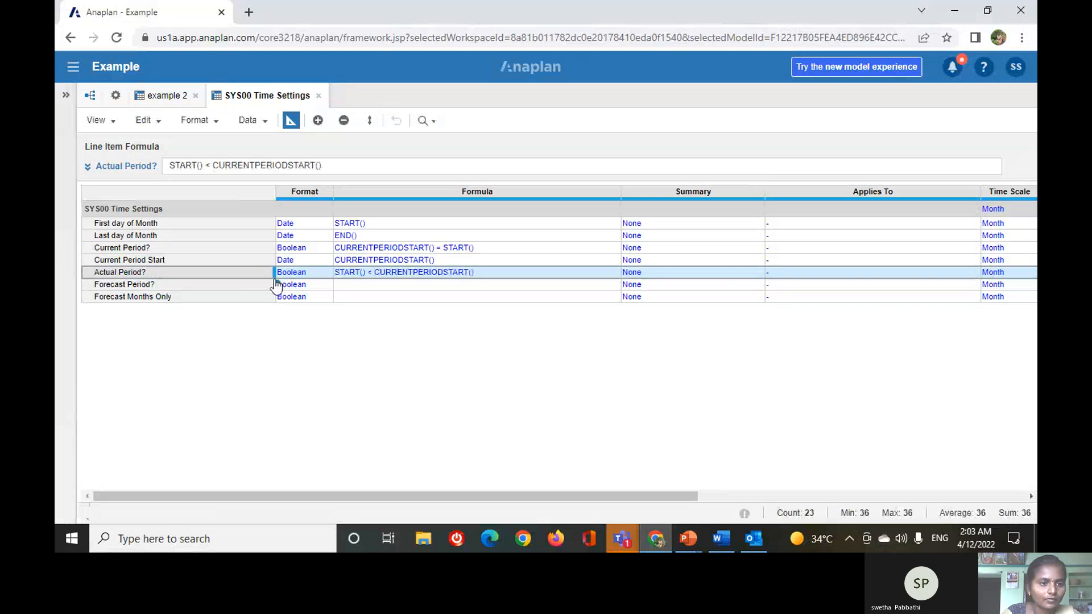
# Enter the formula START() >= CURRENTPERIODSTART() for the Forecast Period? line item and accept it.
pyautogui.click(274, 284)
pyautogui.click(259, 166)
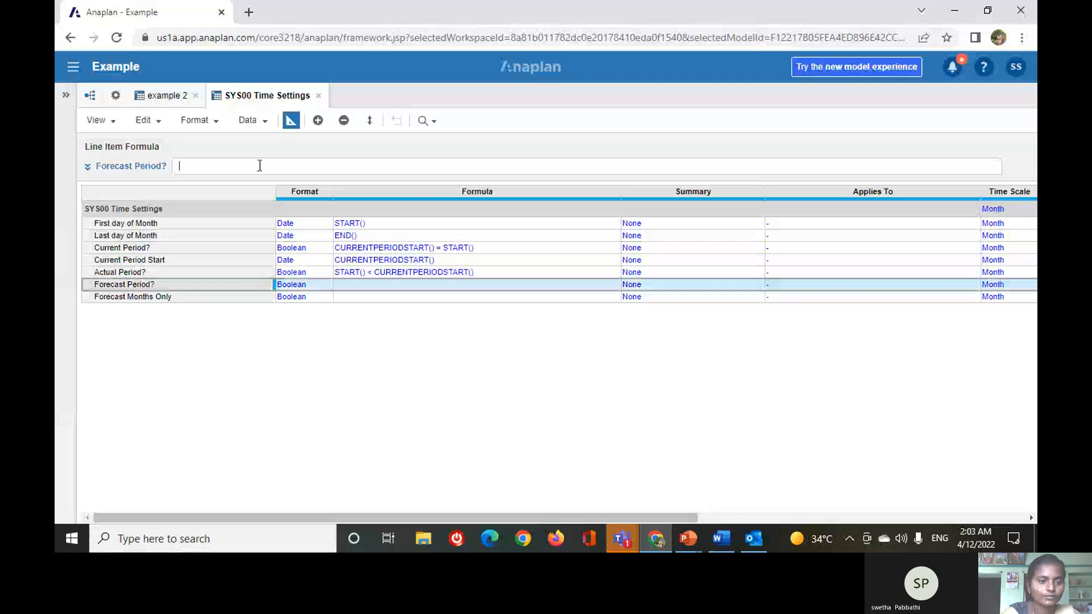
pyautogui.write('stat')
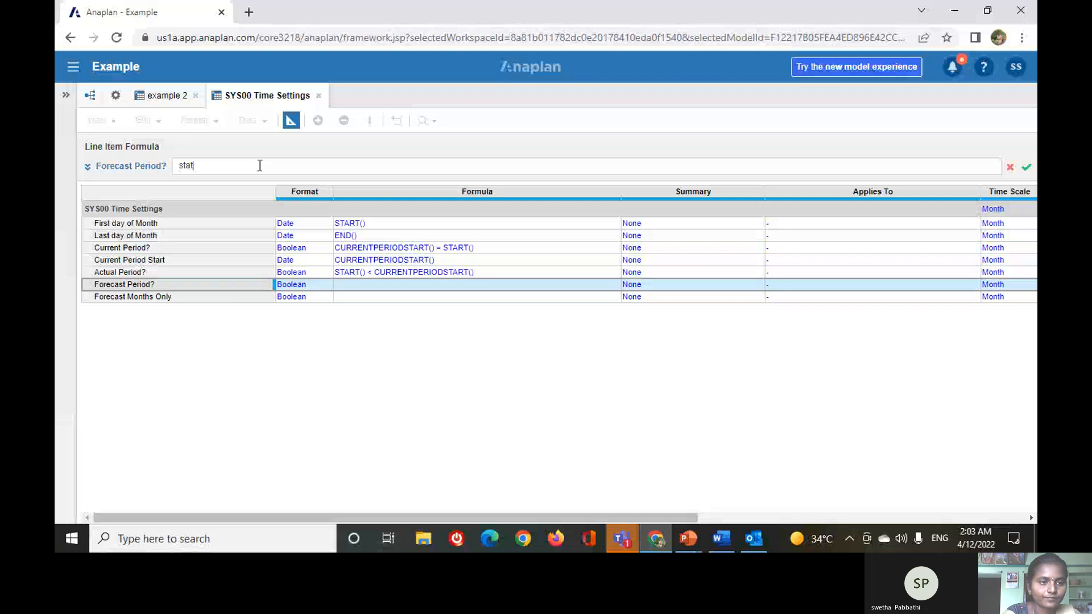
pyautogui.press('BackSpace')
pyautogui.write('rt')
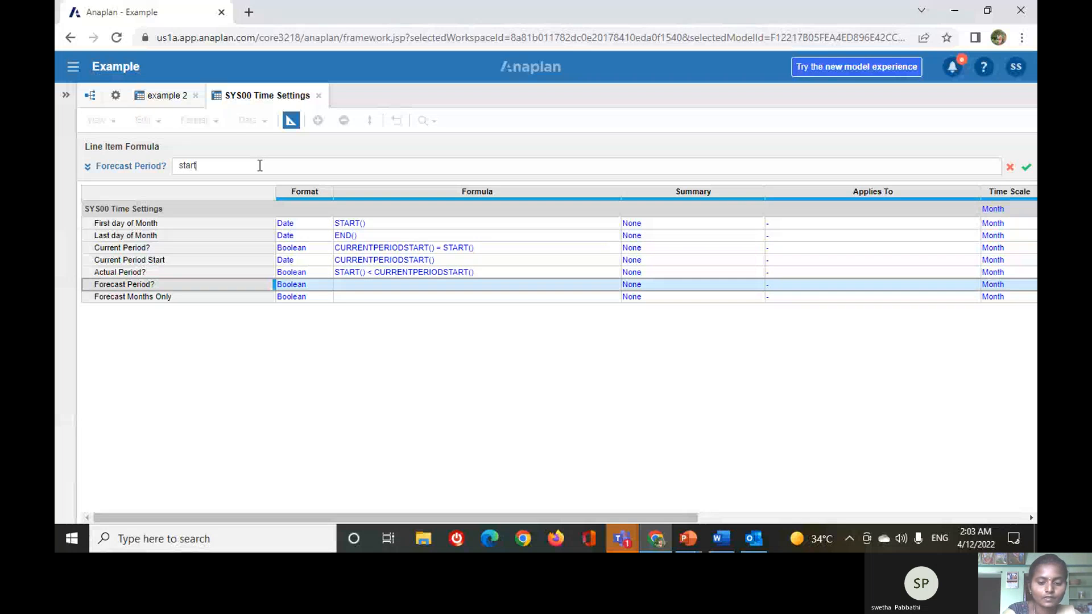
pyautogui.write('()>=')
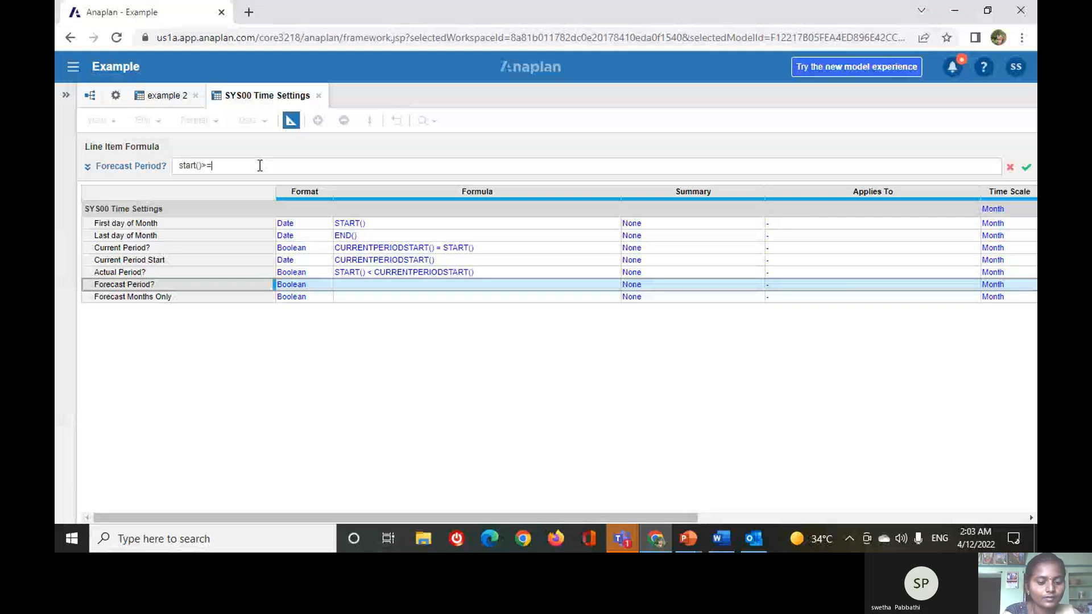
pyautogui.write('current')
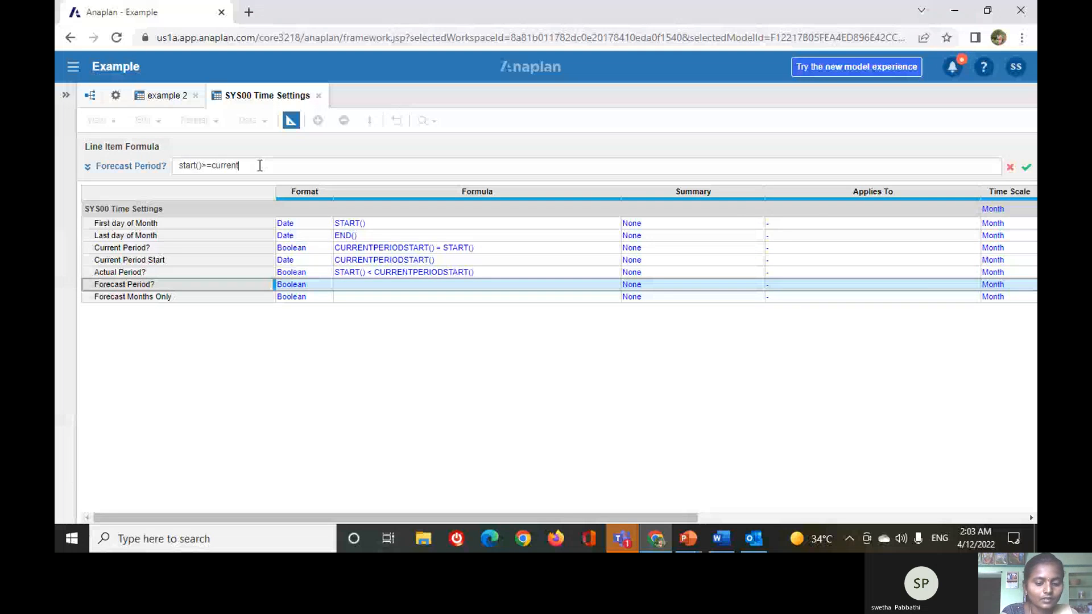
pyautogui.write('period')
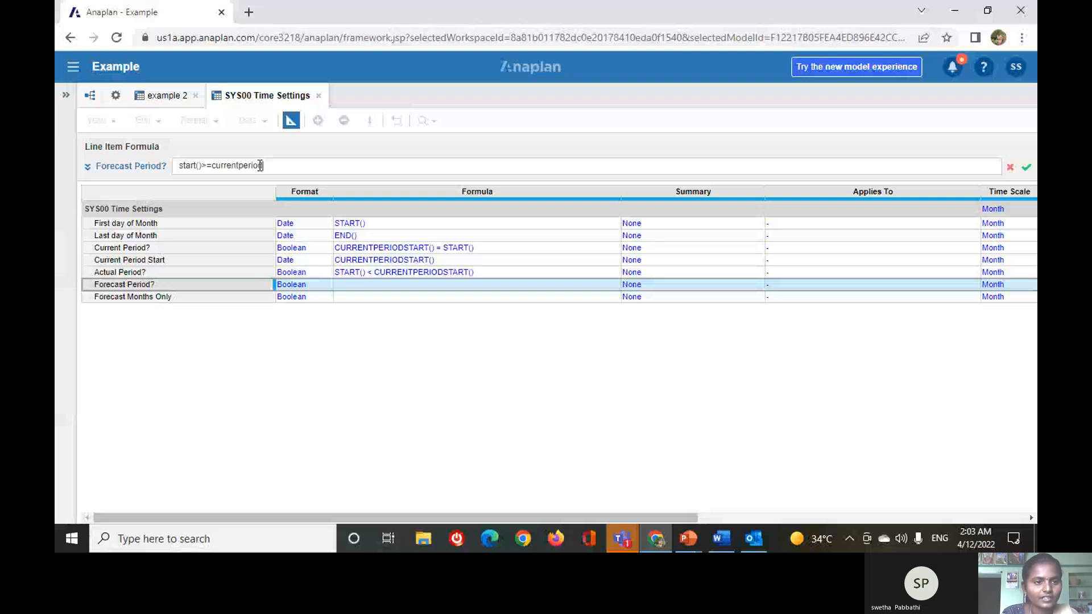
pyautogui.write('start')
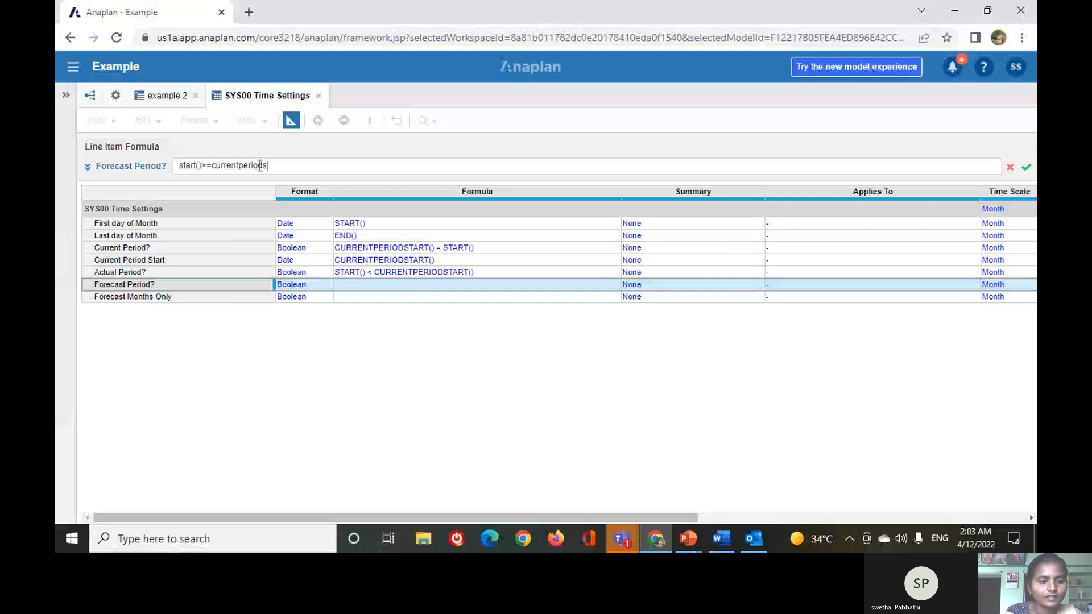
pyautogui.write('()')
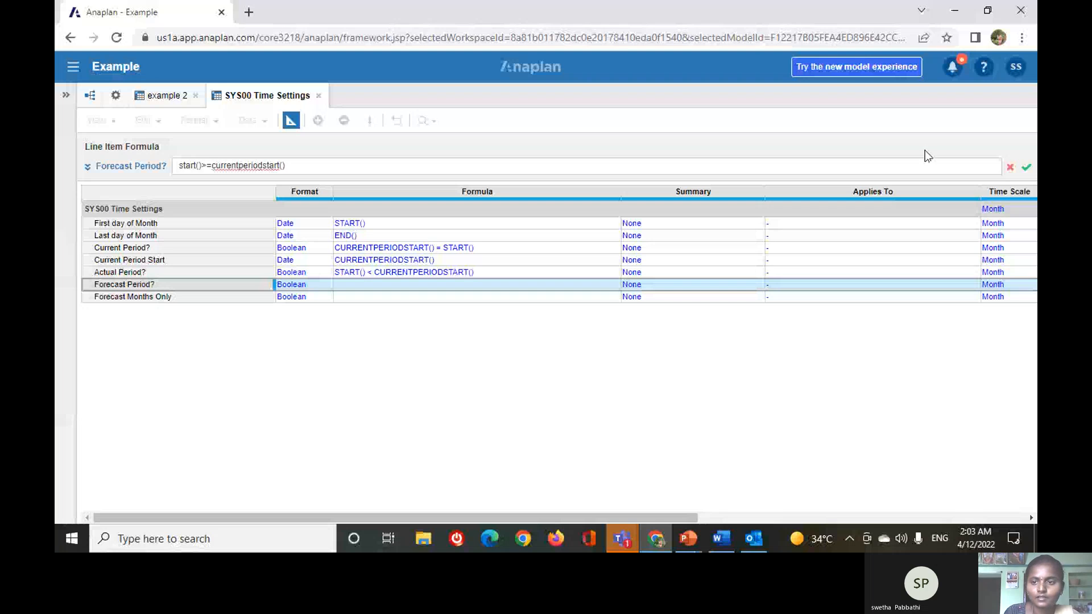
pyautogui.click(1026, 170)
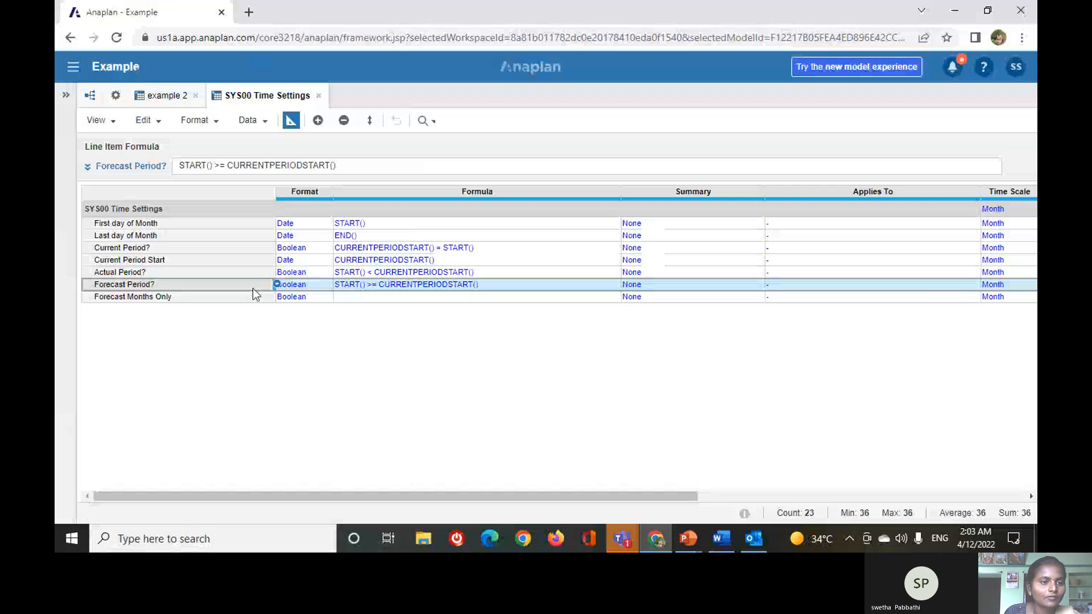
# Enter the formula START() = CURRENTPERIODSTART() for the Forecast Months Only line item and accept it.
pyautogui.click(253, 294)
pyautogui.click(256, 166)
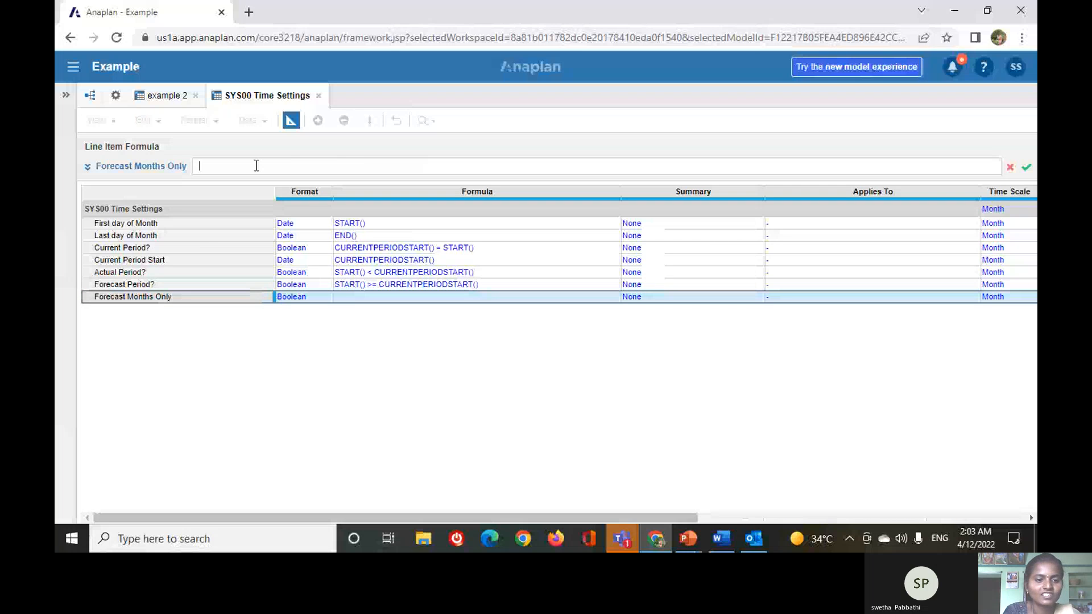
pyautogui.write('start()')
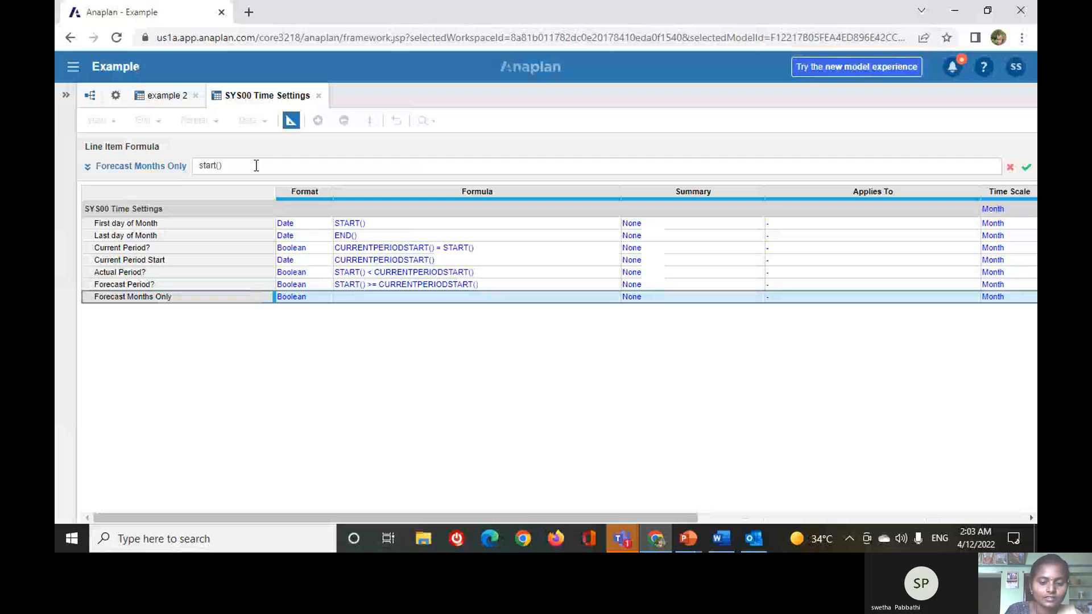
pyautogui.write('=')
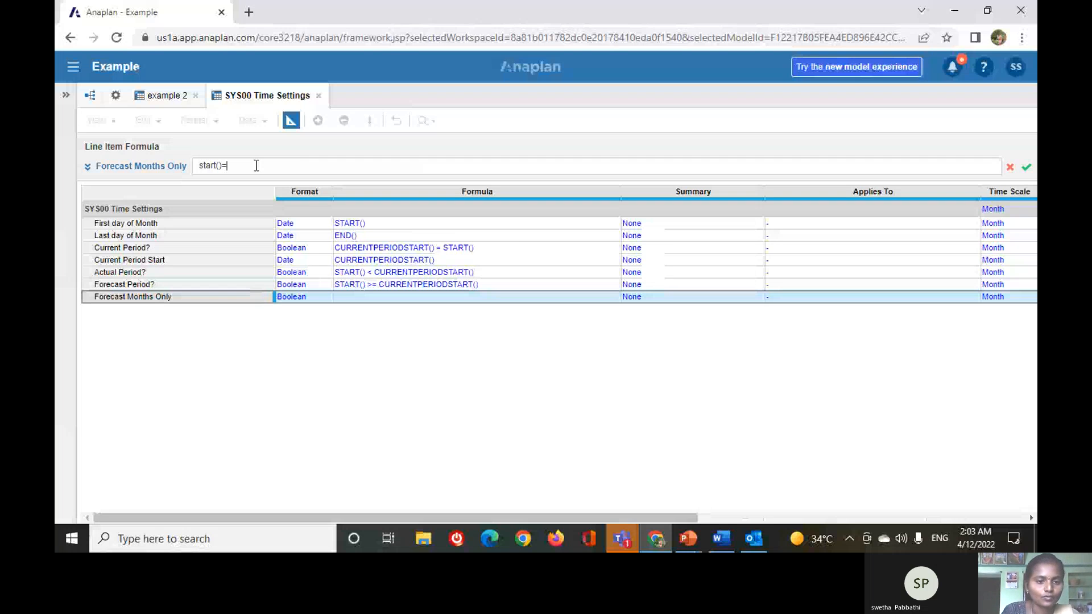
pyautogui.write('curr')
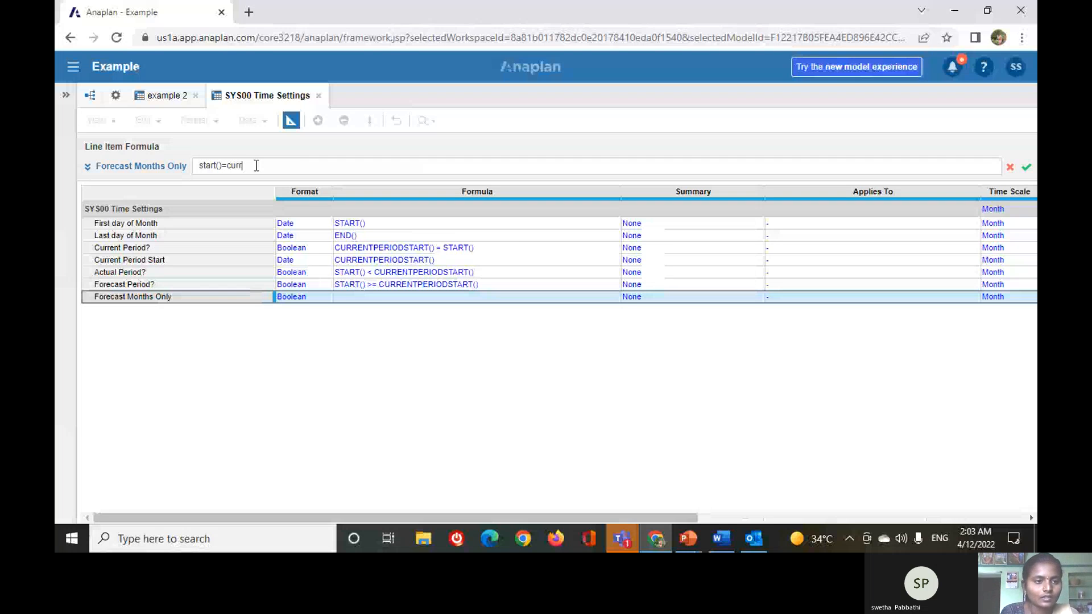
pyautogui.write('entpe')
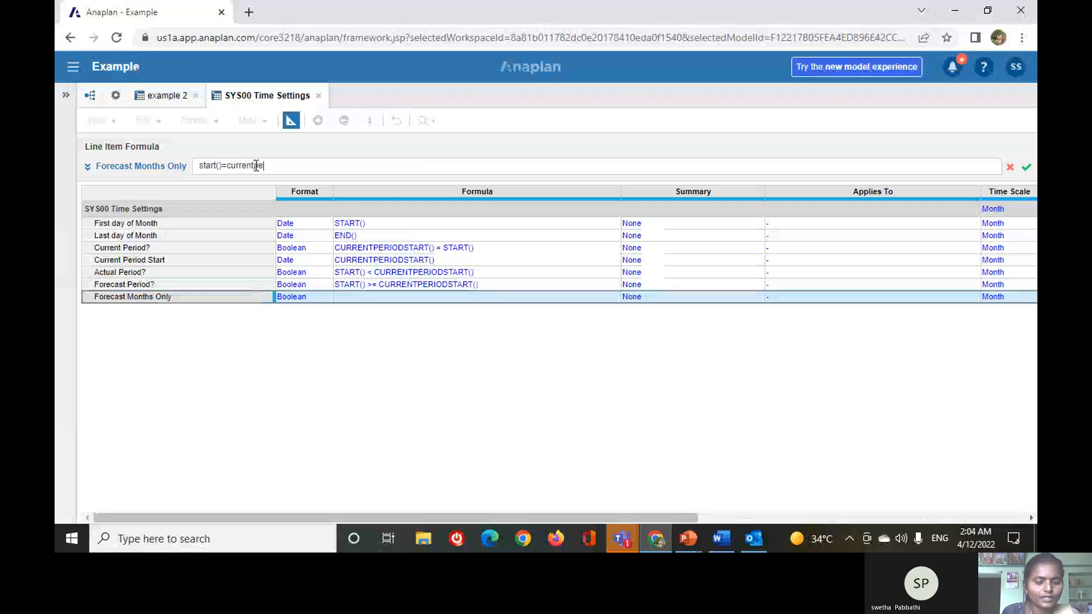
pyautogui.write('riodstart()')
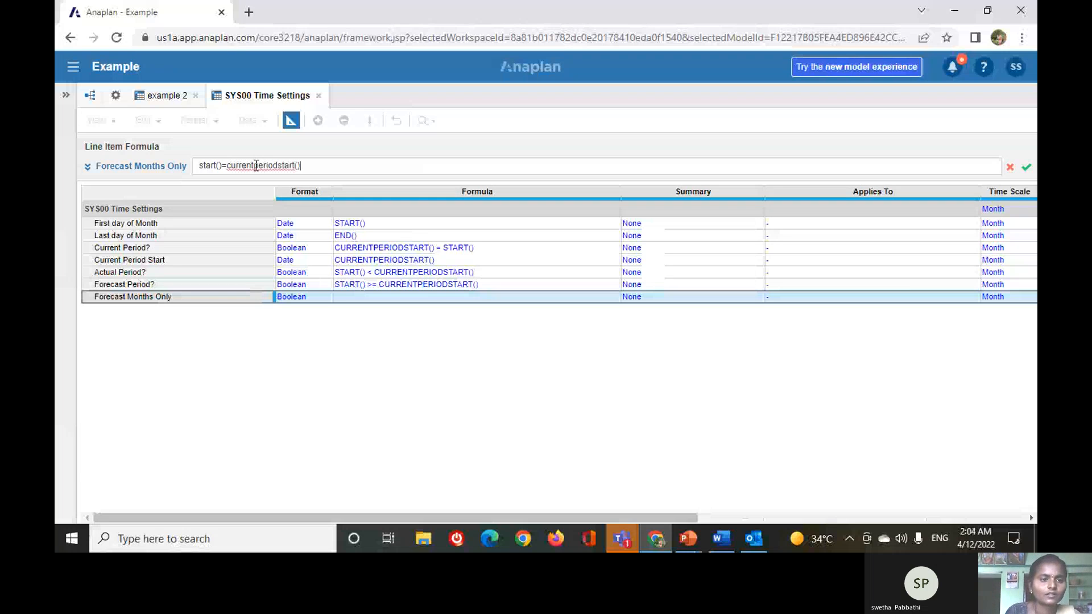
pyautogui.click(1025, 168)
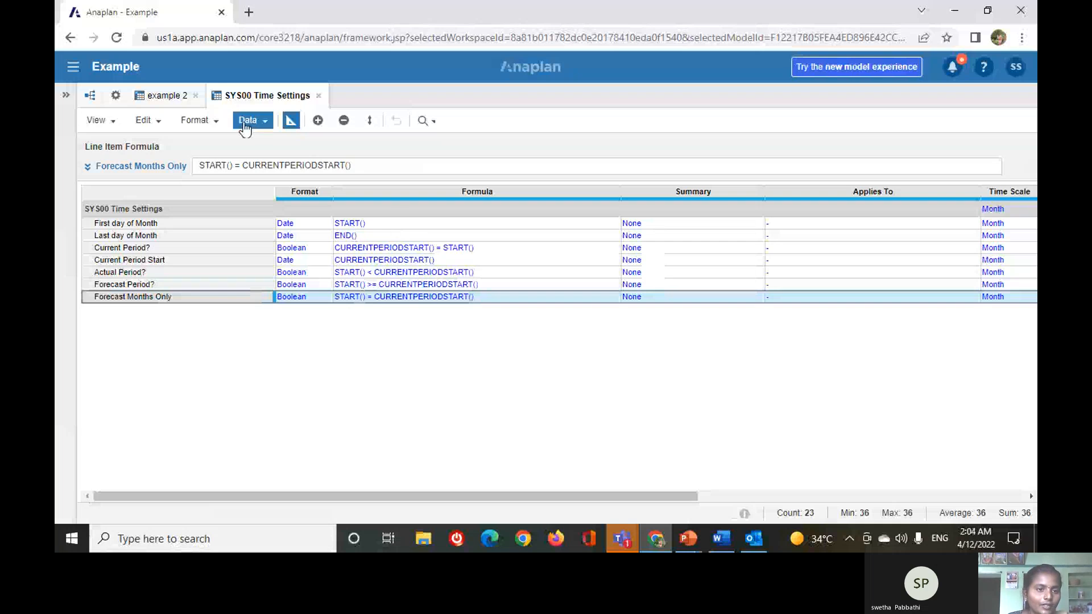
# Review the calculated monthly values of the SYS00 Time Settings line items in the module grid, then return to the blueprint view.
pyautogui.click(292, 124)
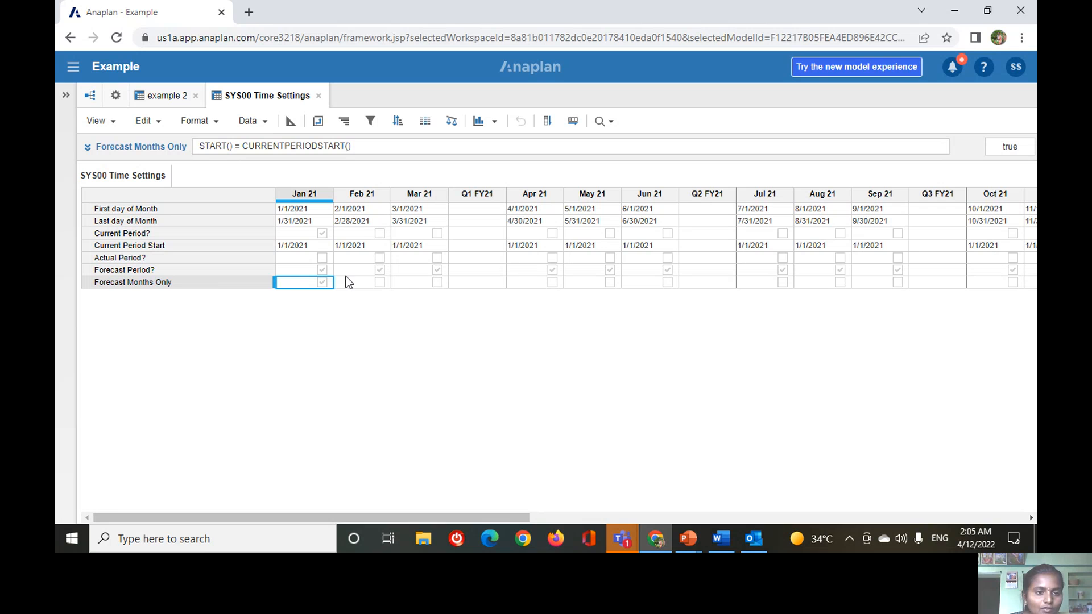
pyautogui.click(291, 125)
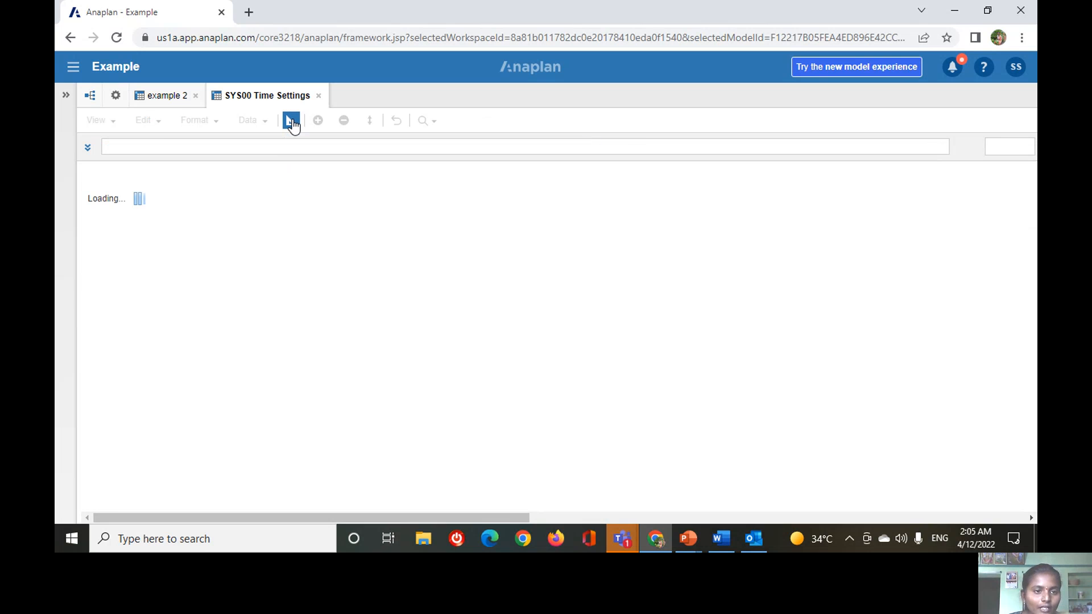
# Switch to the Anaplan training presentation in PowerPoint and advance to the "copying a Module" slide to review the copy procedure.
pyautogui.moveTo(620, 534)
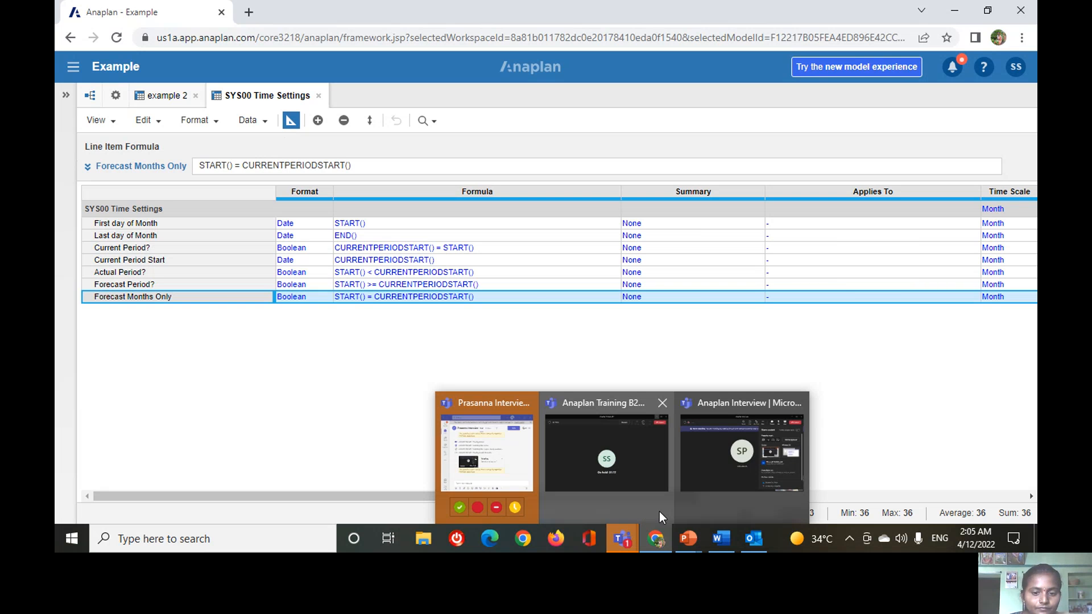
pyautogui.moveTo(659, 511)
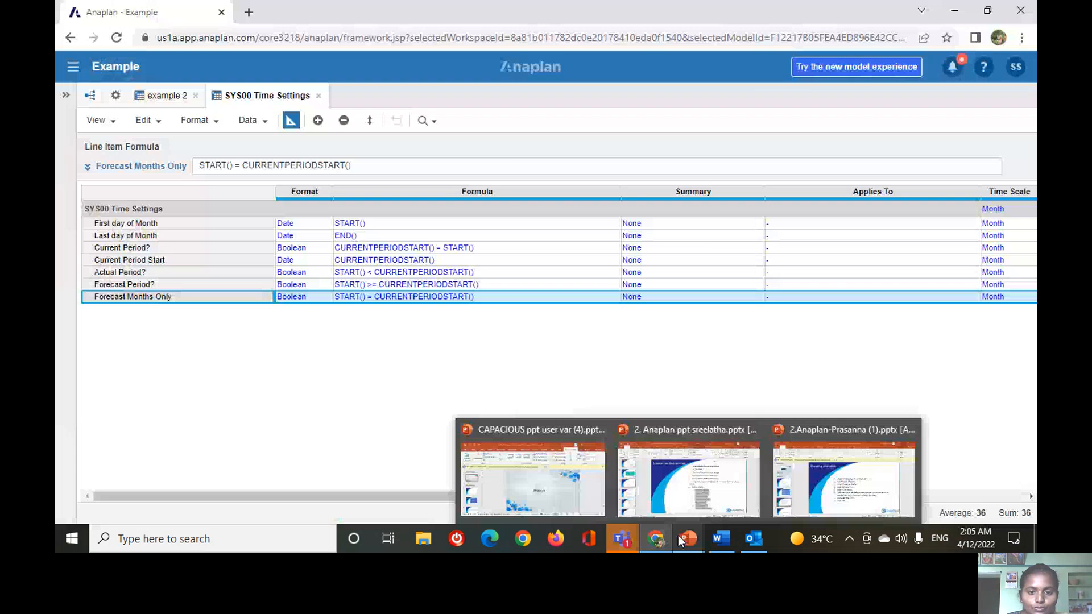
pyautogui.moveTo(688, 537)
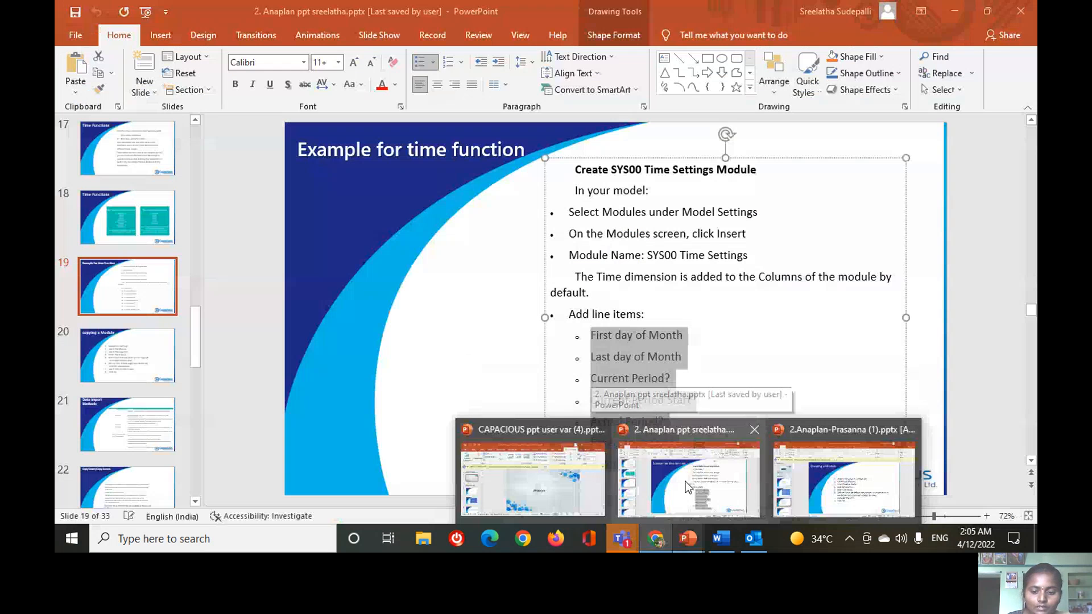
pyautogui.click(688, 483)
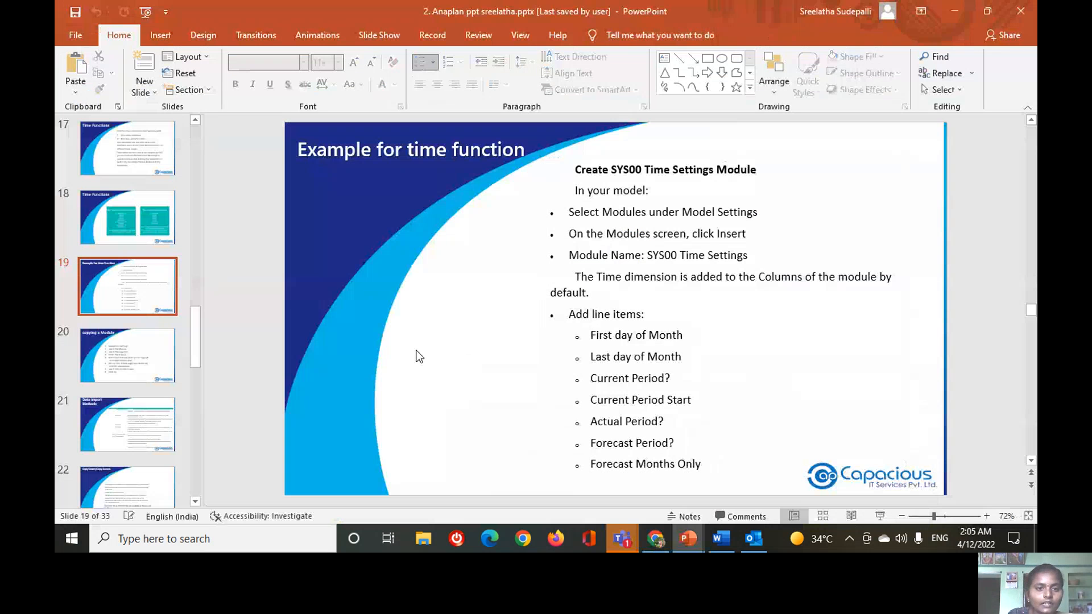
pyautogui.scroll(-1, 418, 357)
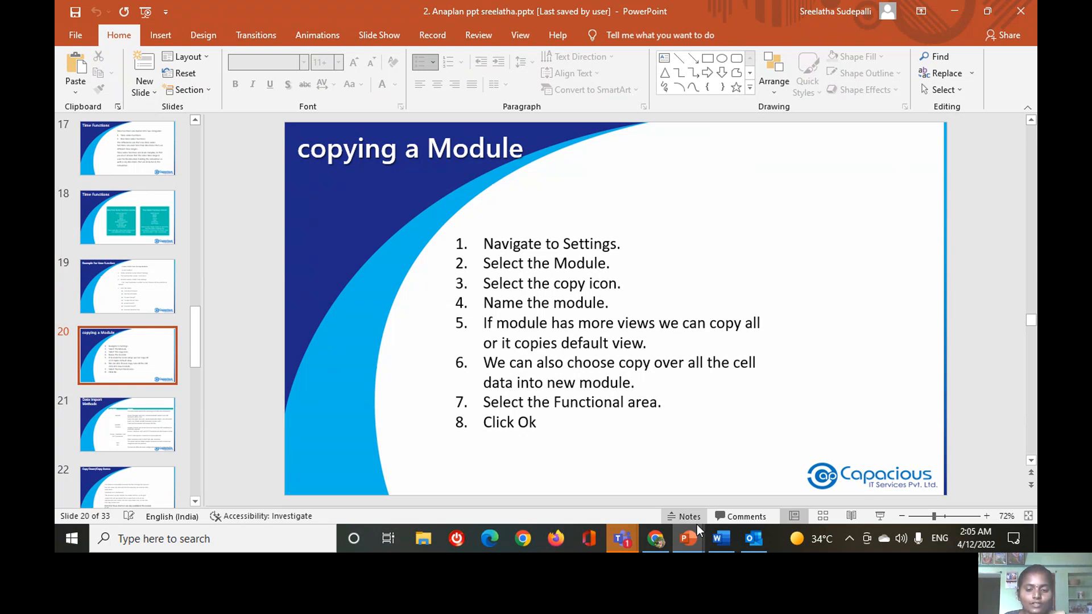
# Switch to Anaplan, copy the SYS00 Time Settings module as "SYS00 Time Settings - Copy" with cell data included, and return to the Modules list.
pyautogui.moveTo(664, 540)
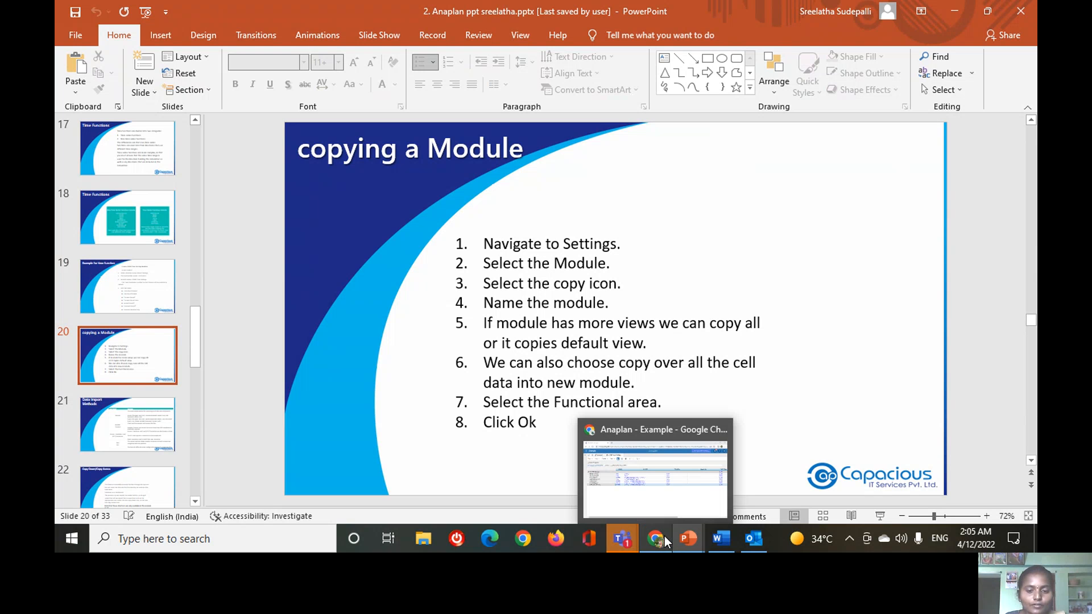
pyautogui.click(661, 486)
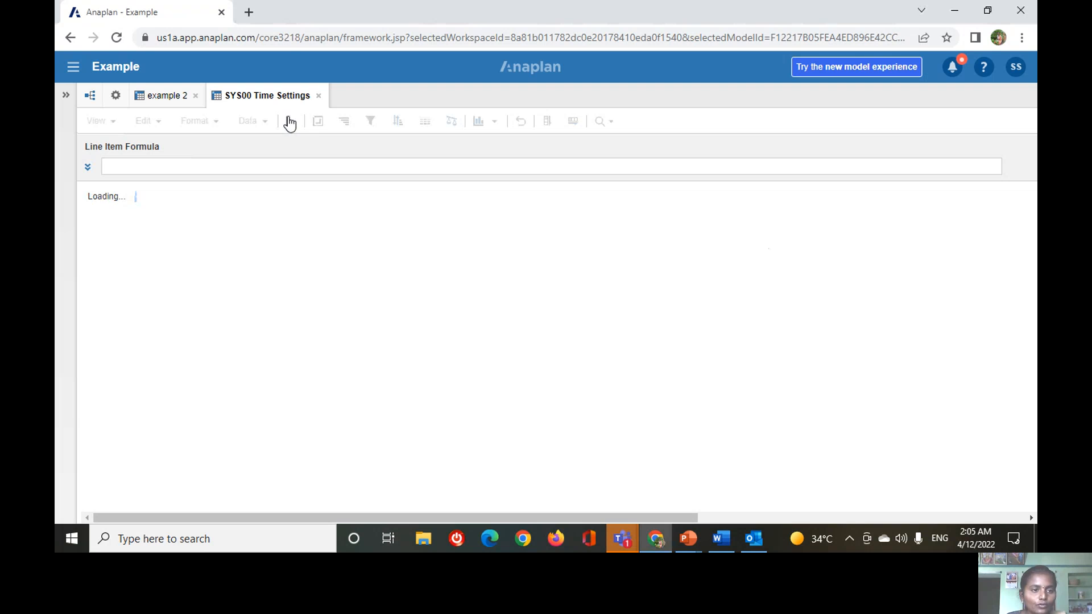
pyautogui.click(115, 96)
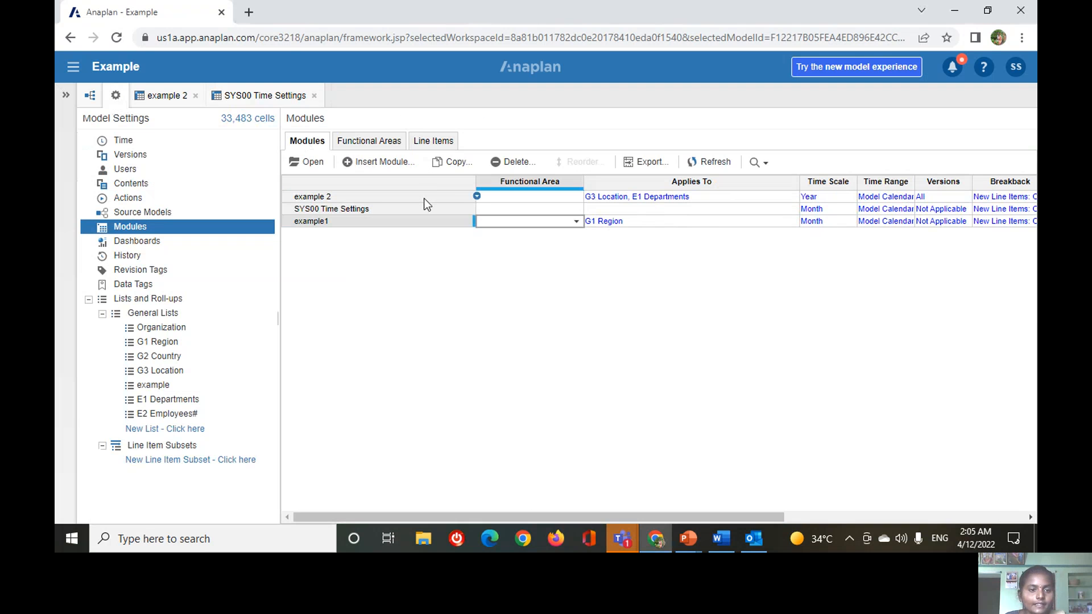
pyautogui.click(385, 209)
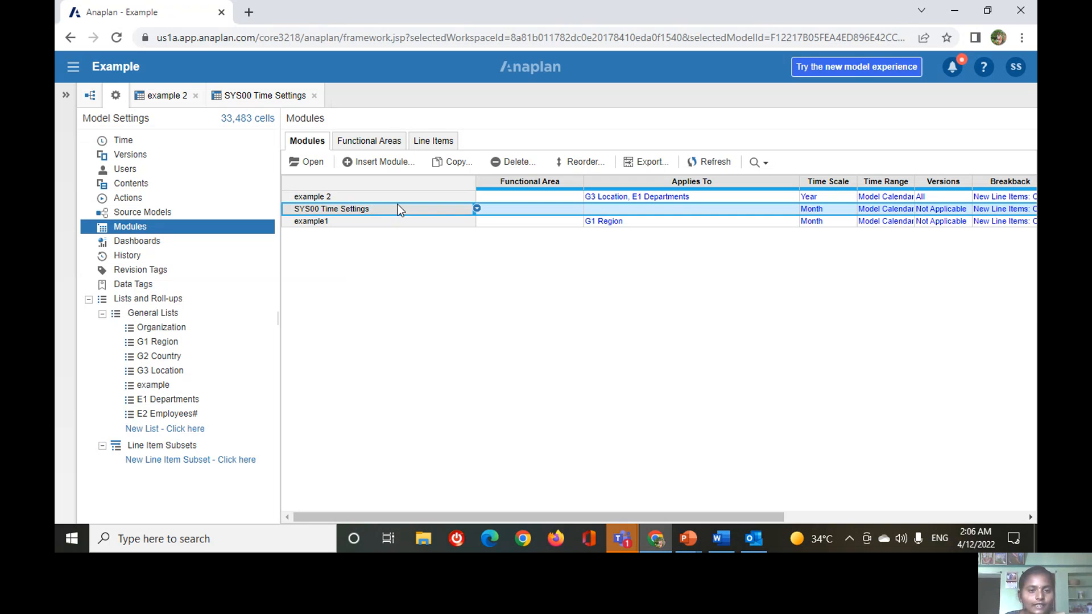
pyautogui.click(453, 165)
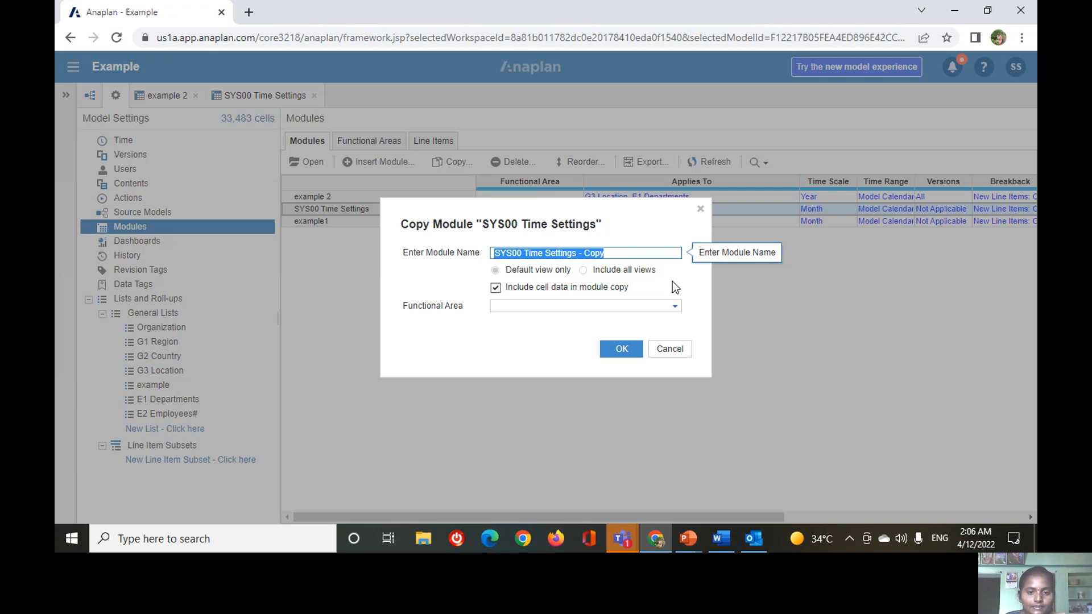
pyautogui.click(673, 310)
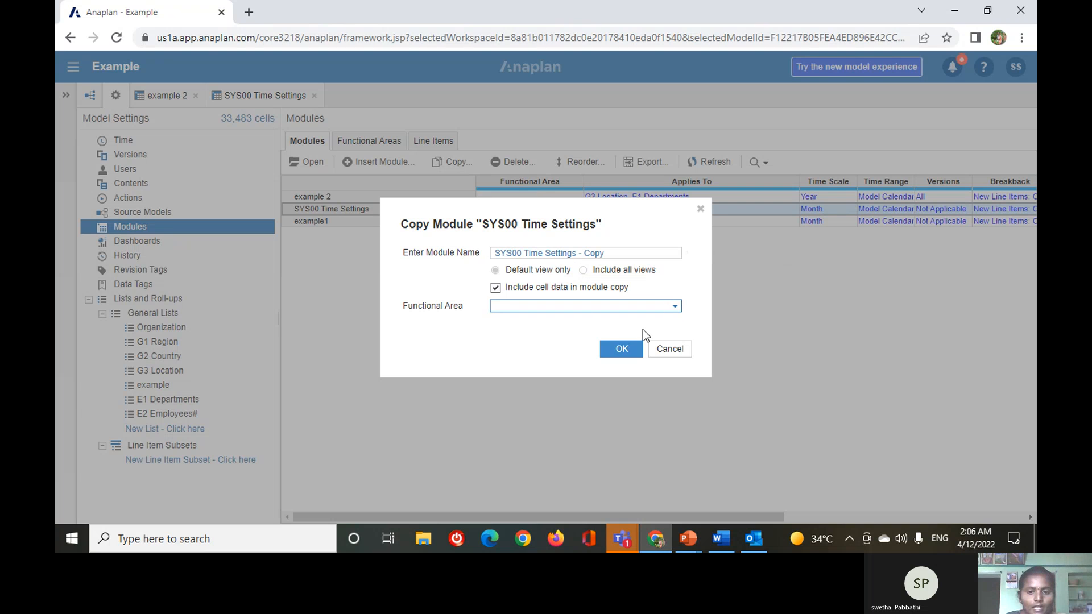
pyautogui.click(620, 349)
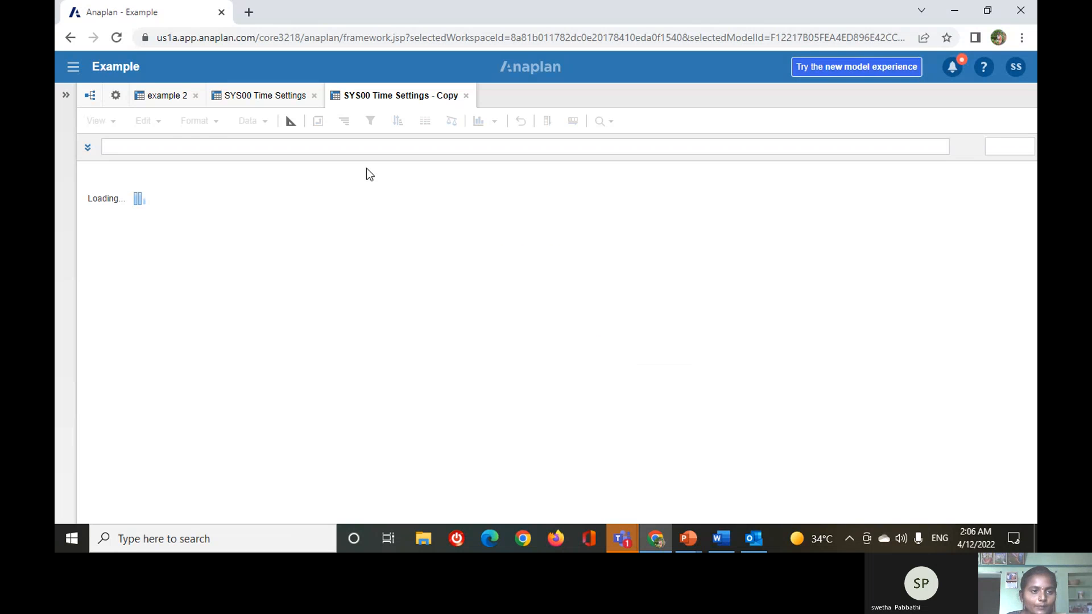
pyautogui.click(116, 97)
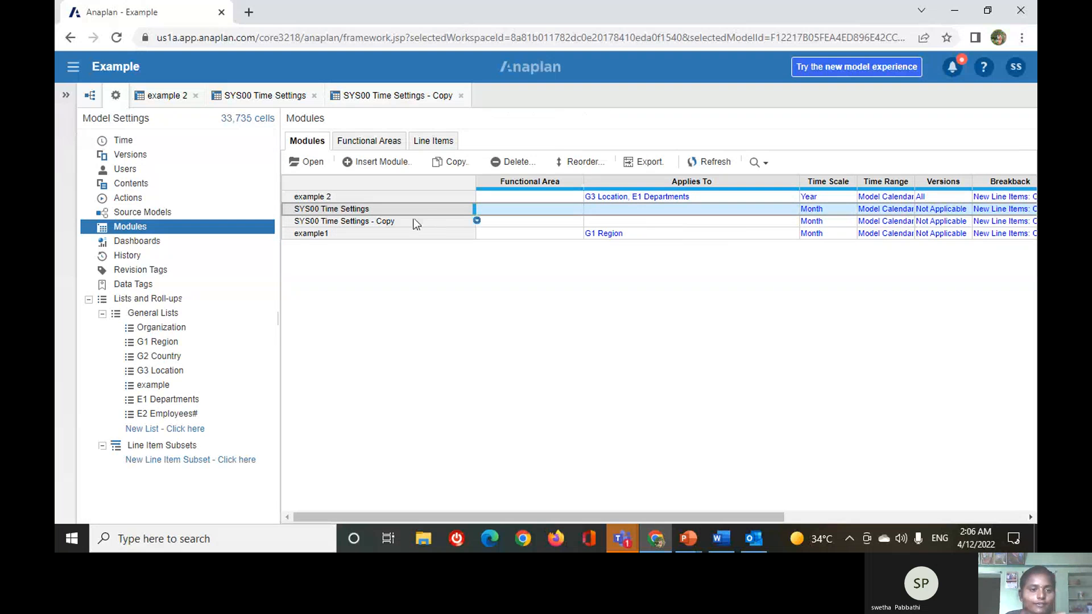
pyautogui.click(384, 207)
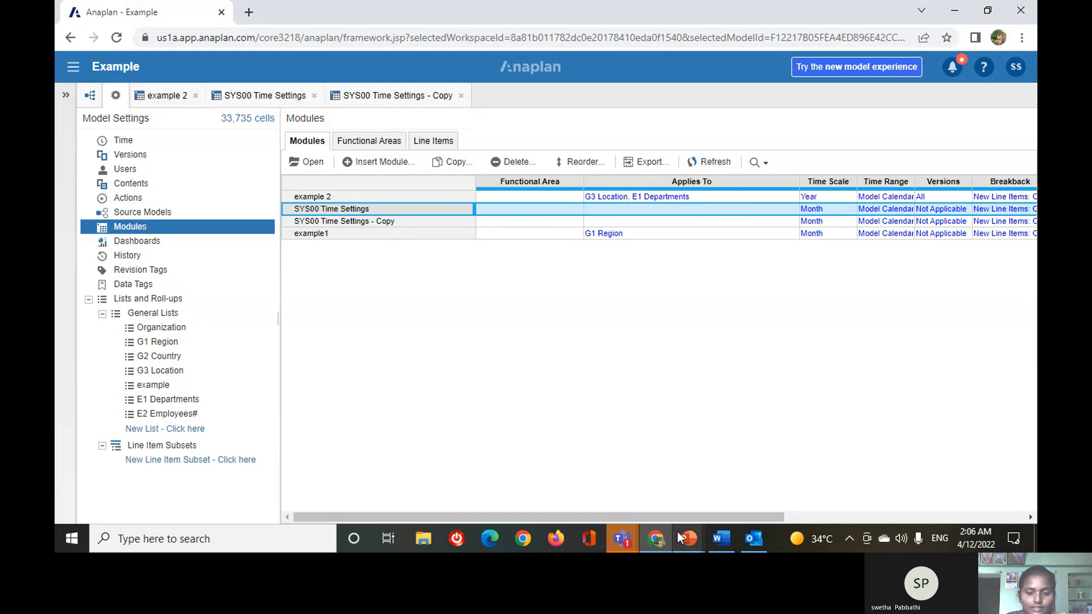
# Switch back to the training presentation in PowerPoint and advance to the slide following "copying a Module".
pyautogui.moveTo(677, 531)
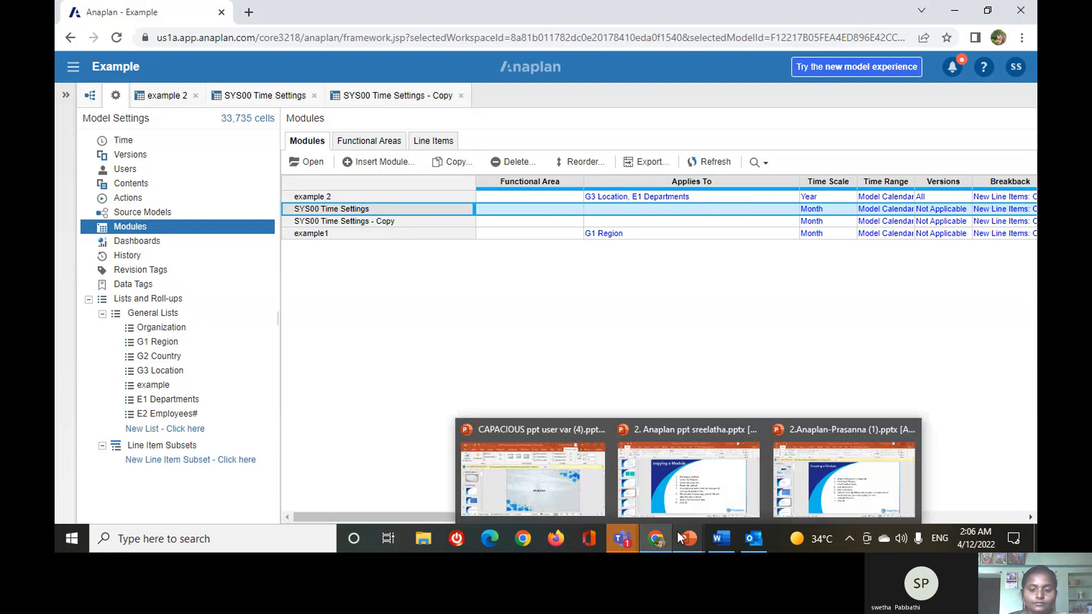
pyautogui.moveTo(699, 497)
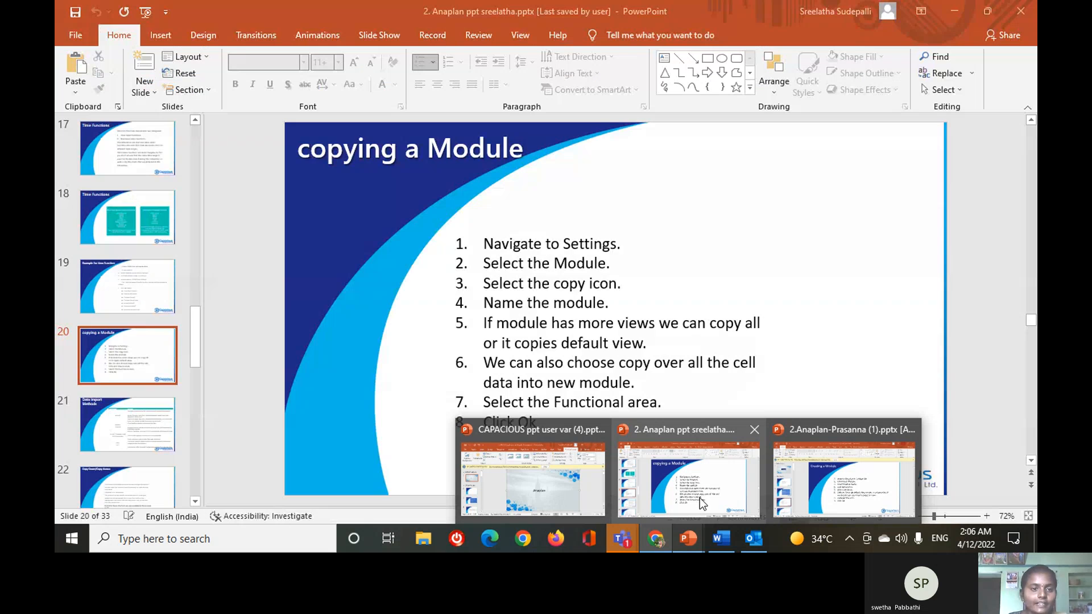
pyautogui.click(699, 497)
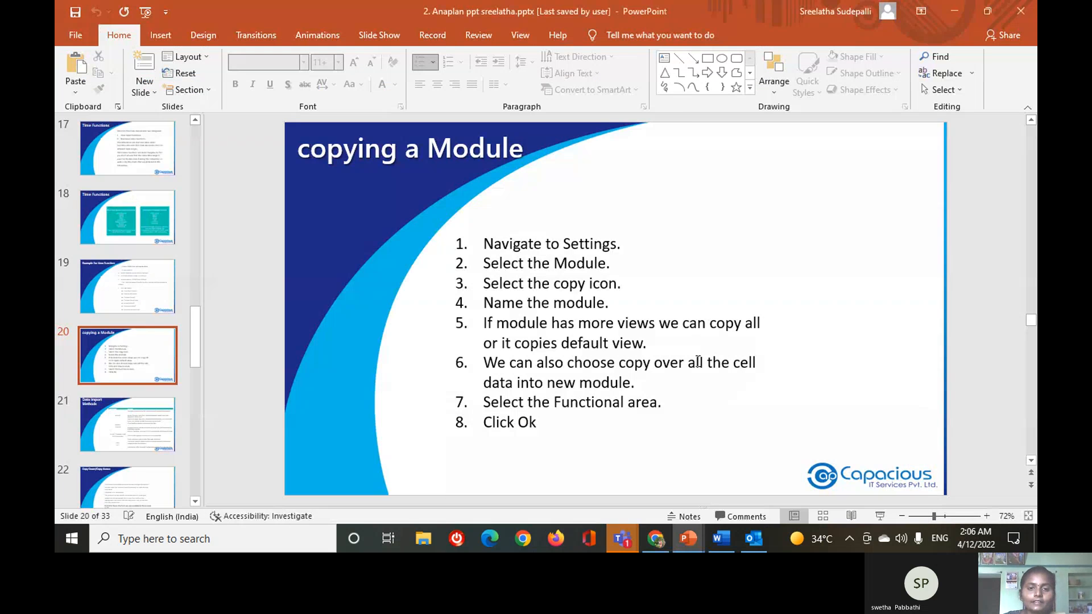
pyautogui.scroll(-1, 698, 362)
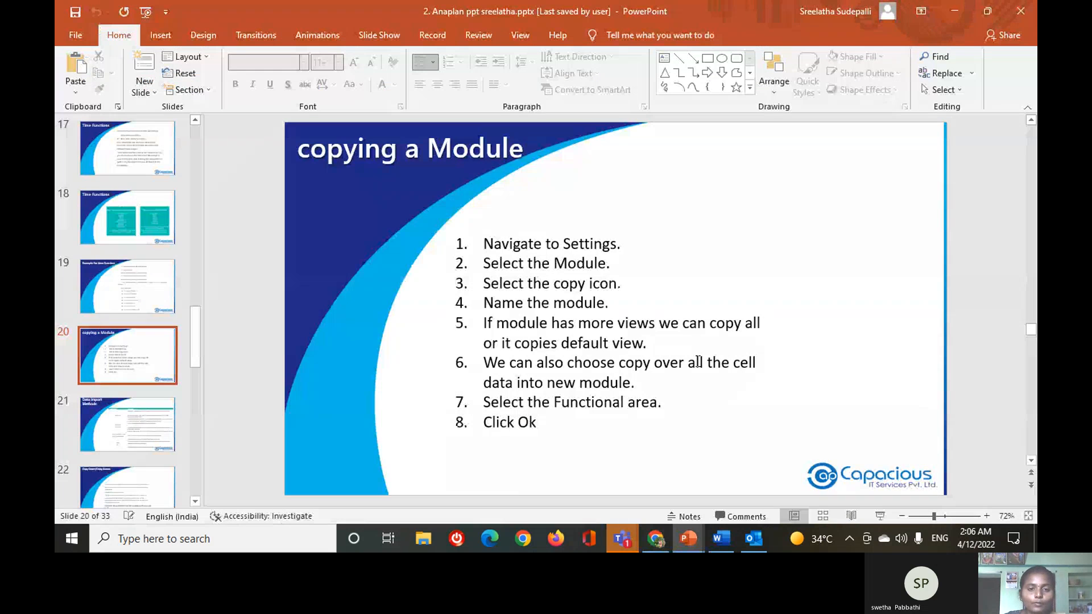
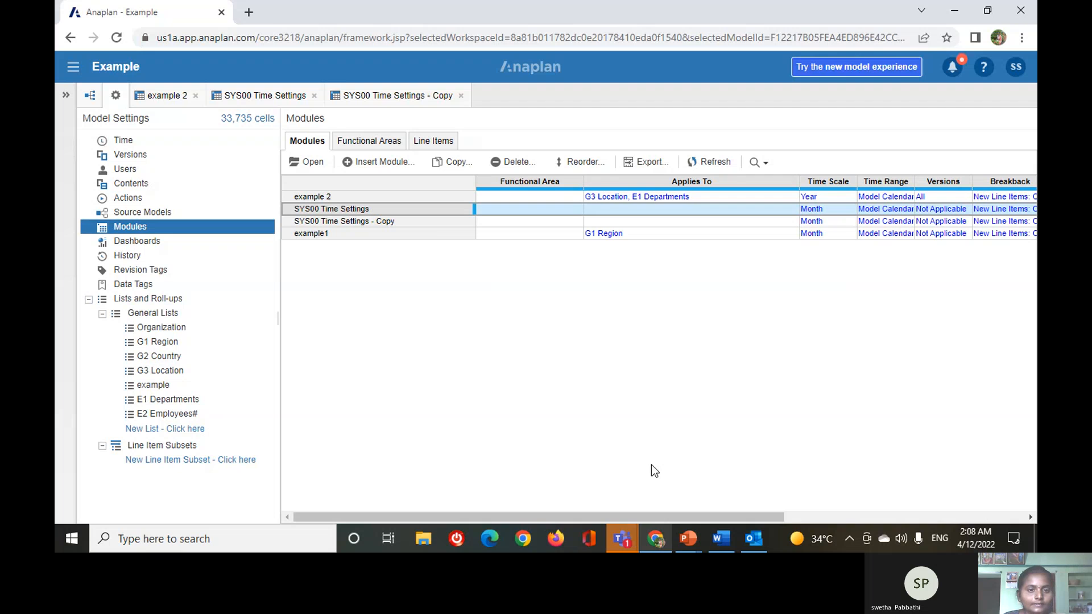
pyautogui.click(348, 162)
pyautogui.write('volume')
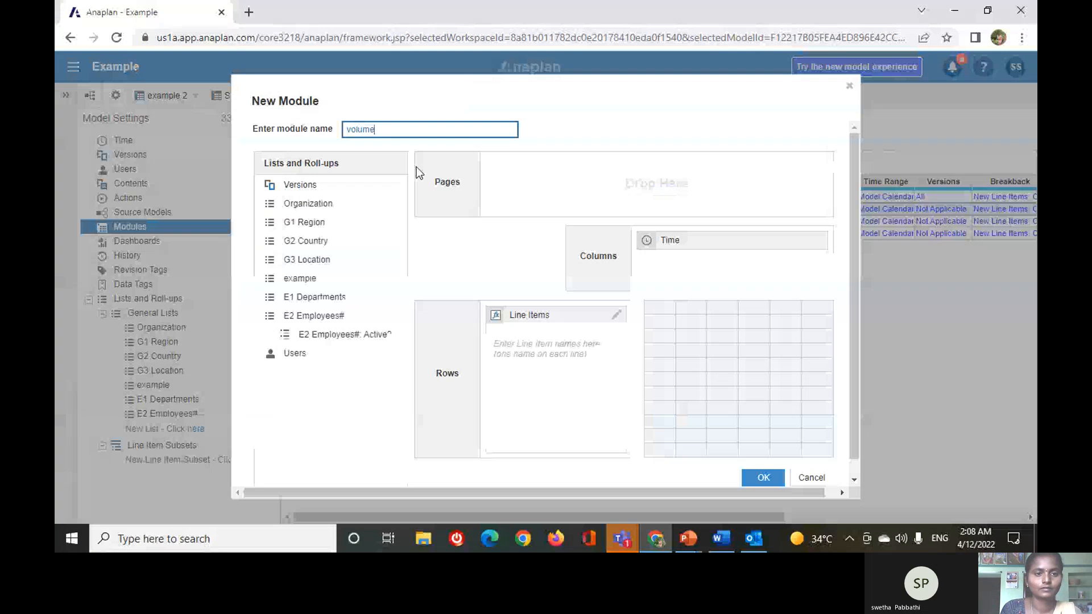
pyautogui.write('s')
pyautogui.click(323, 239)
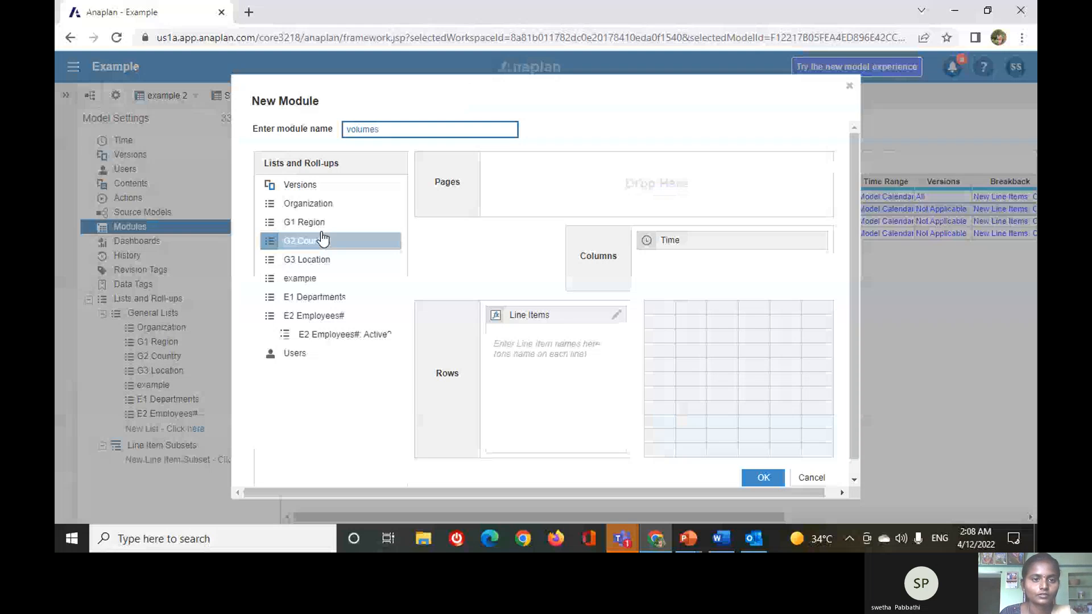
pyautogui.click(851, 89)
# Leave the Example model, open the Level 1 FP&A model from the home page, and show its list of modules.
pyautogui.click(523, 69)
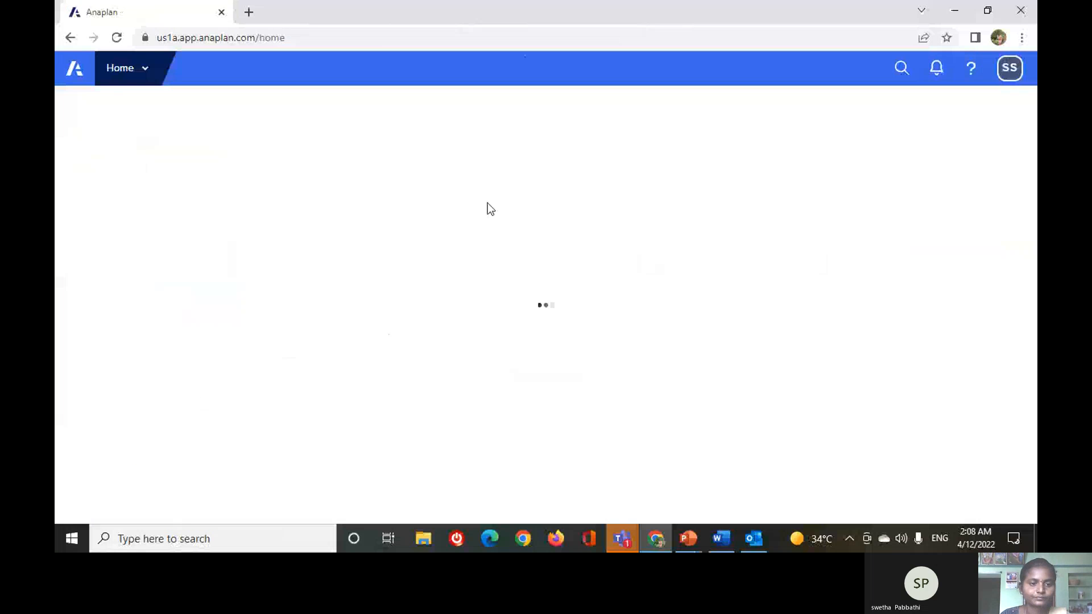
pyautogui.click(331, 304)
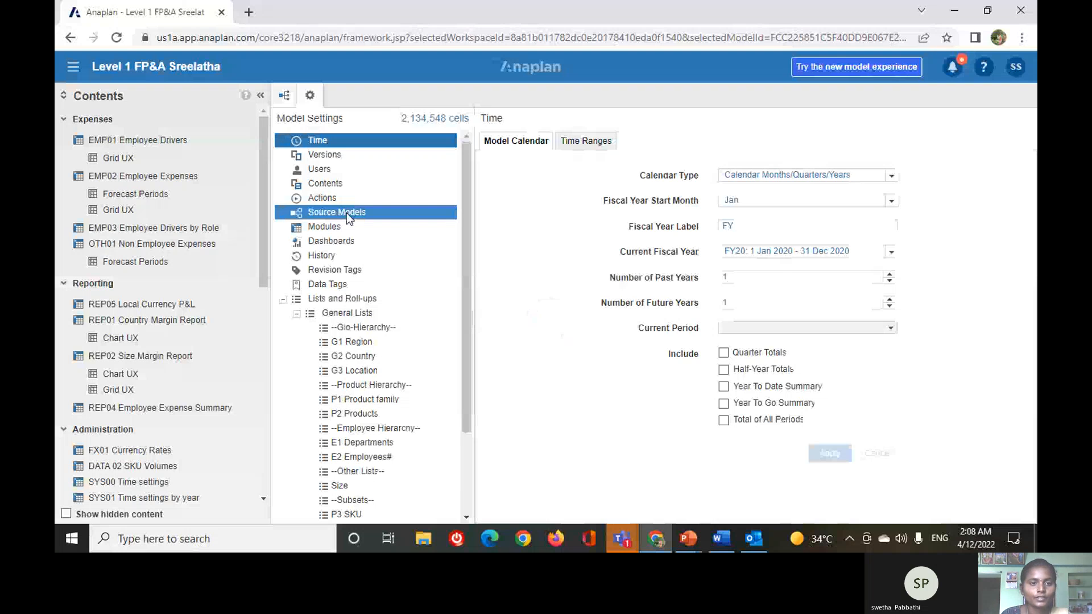
pyautogui.click(343, 223)
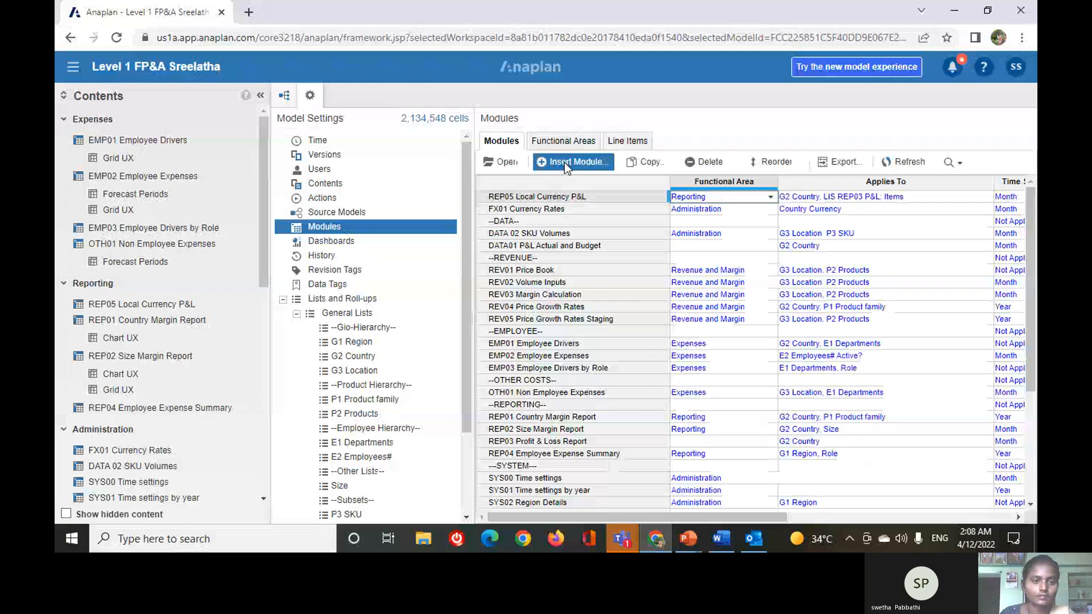
# Start a new module named "volumes" with G3 Location and P2 Products as its page dimensions.
pyautogui.click(566, 164)
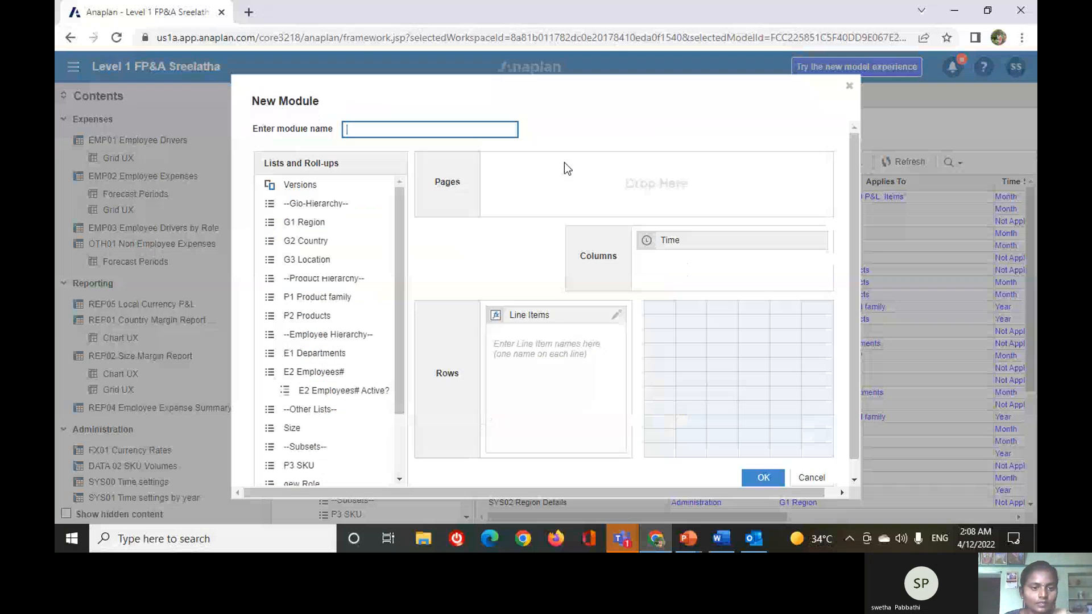
pyautogui.write('volumes')
pyautogui.moveTo(305, 241); pyautogui.dragTo(624, 190)
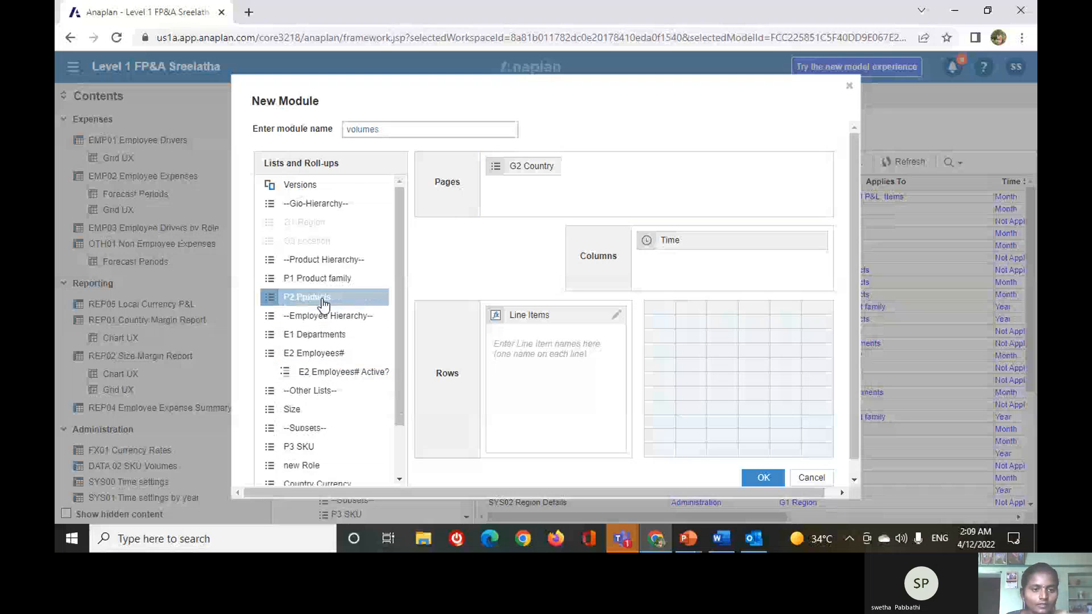
pyautogui.moveTo(528, 166)
pyautogui.mouseDown()
pyautogui.moveTo(347, 241)
pyautogui.moveTo(318, 275)
pyautogui.moveTo(535, 182)
pyautogui.mouseUp()
pyautogui.moveTo(307, 296); pyautogui.dragTo(694, 218)
# Add a line item named "volumes" to the new module and create the module.
pyautogui.click(570, 344)
pyautogui.write('volum')
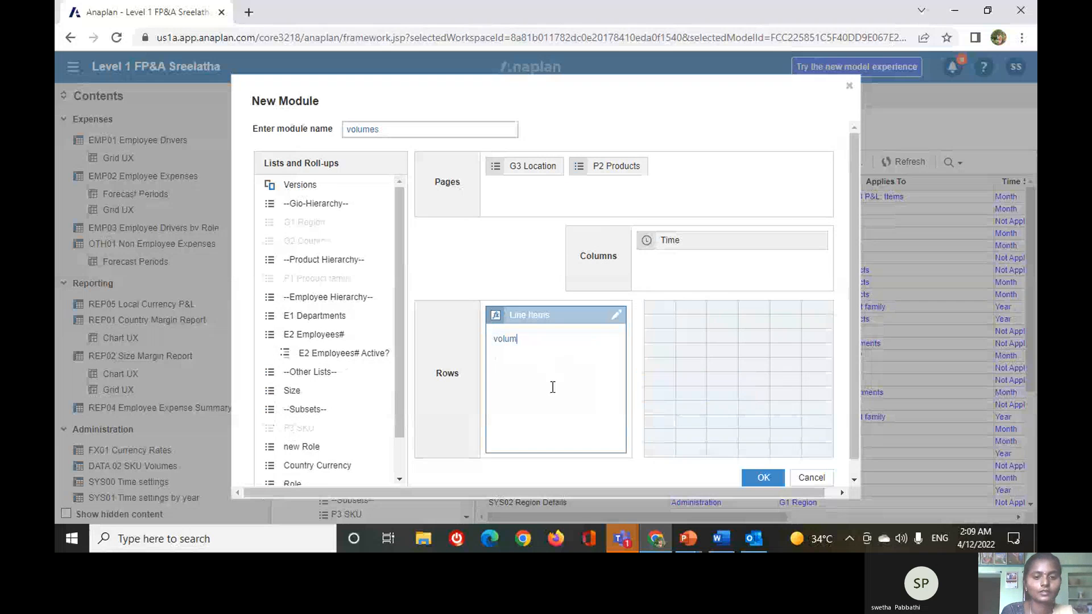
pyautogui.write('es')
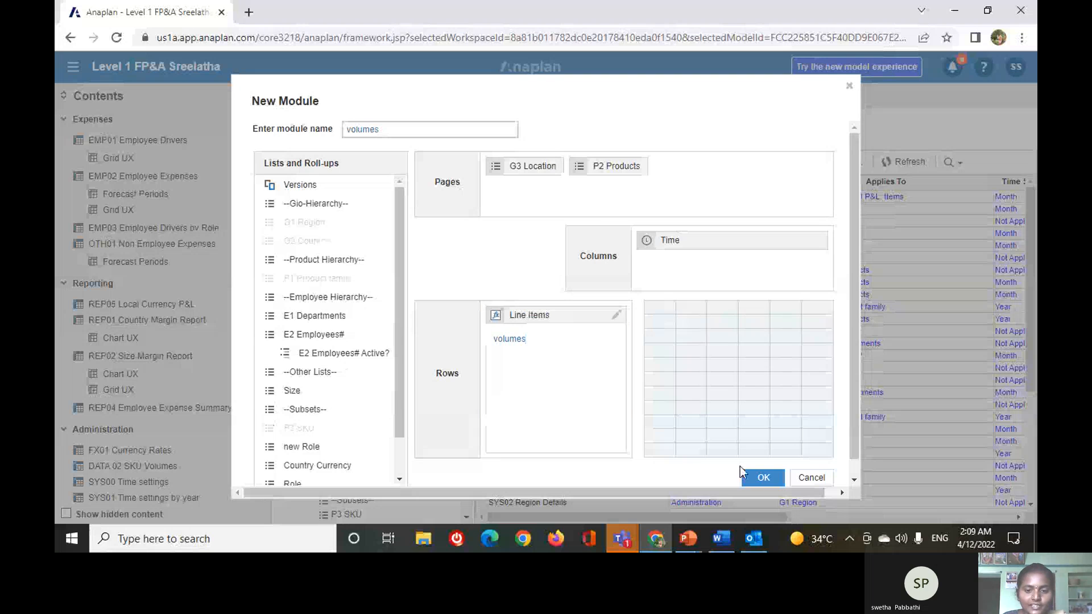
pyautogui.scroll(-1, 566, 375)
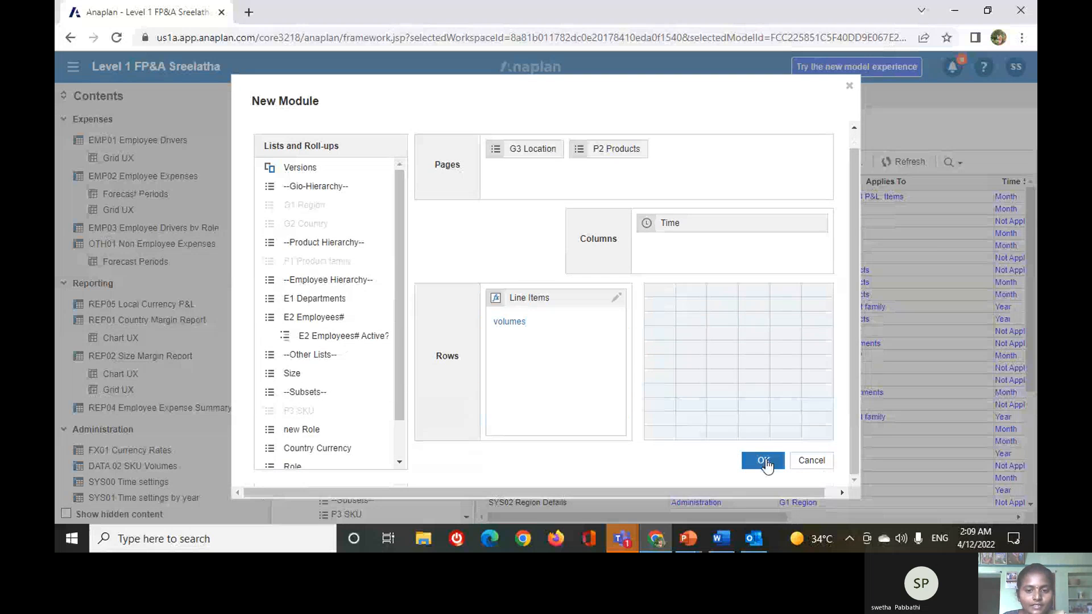
pyautogui.click(765, 459)
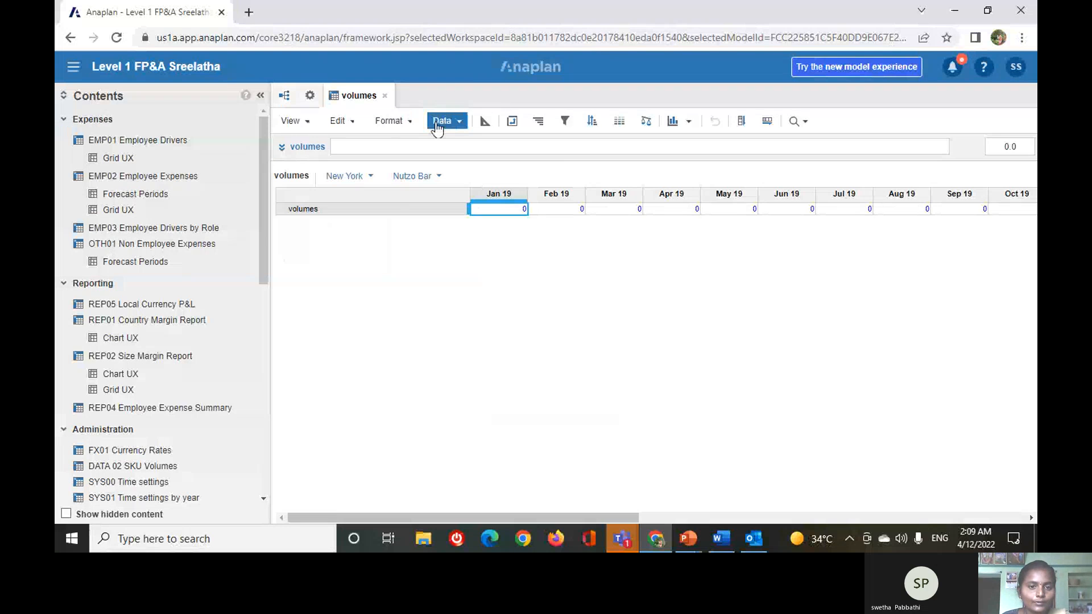
# Start a data import into the volumes module and upload the Volume+Inputs file from Downloads as its source.
pyautogui.click(437, 128)
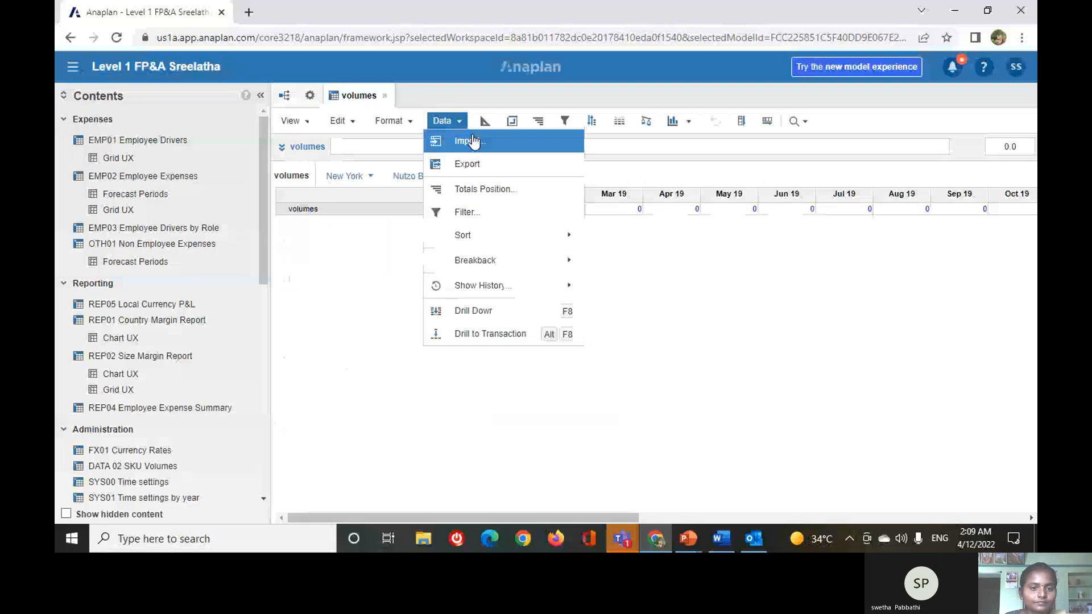
pyautogui.click(472, 137)
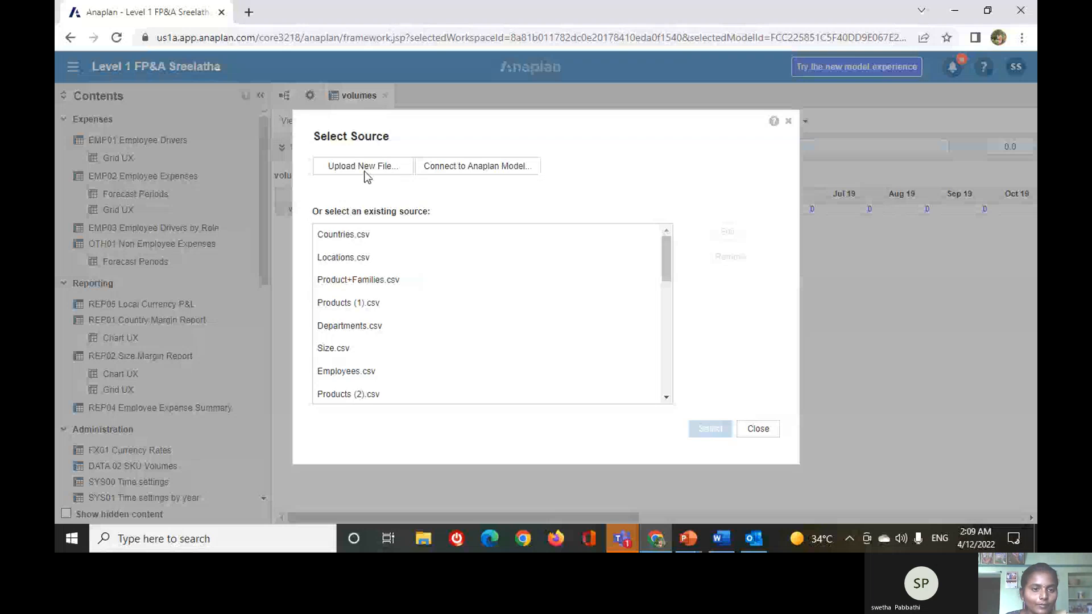
pyautogui.click(365, 173)
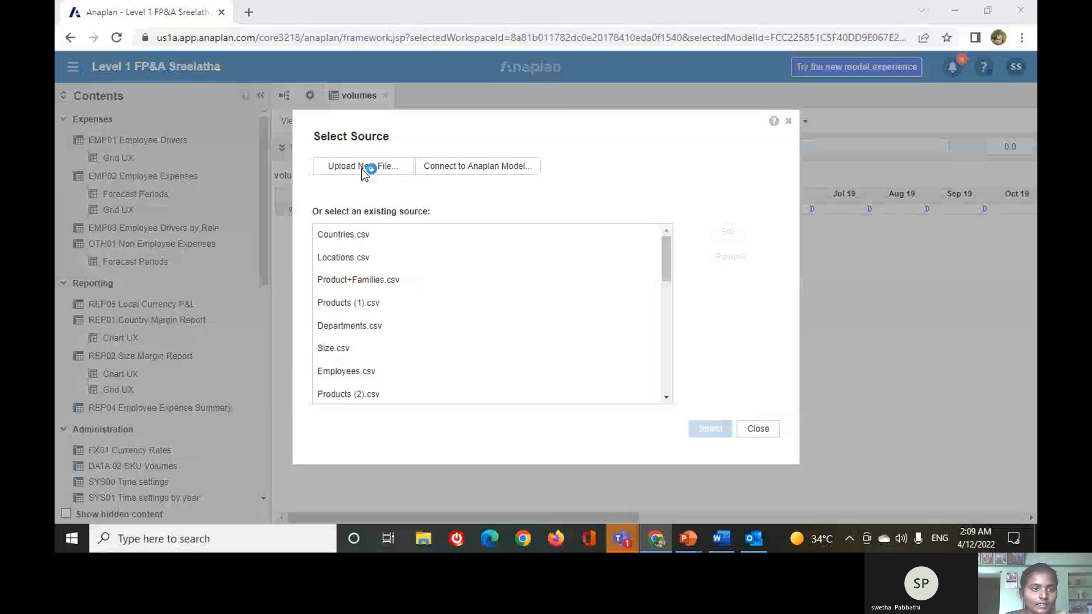
pyautogui.click(247, 156)
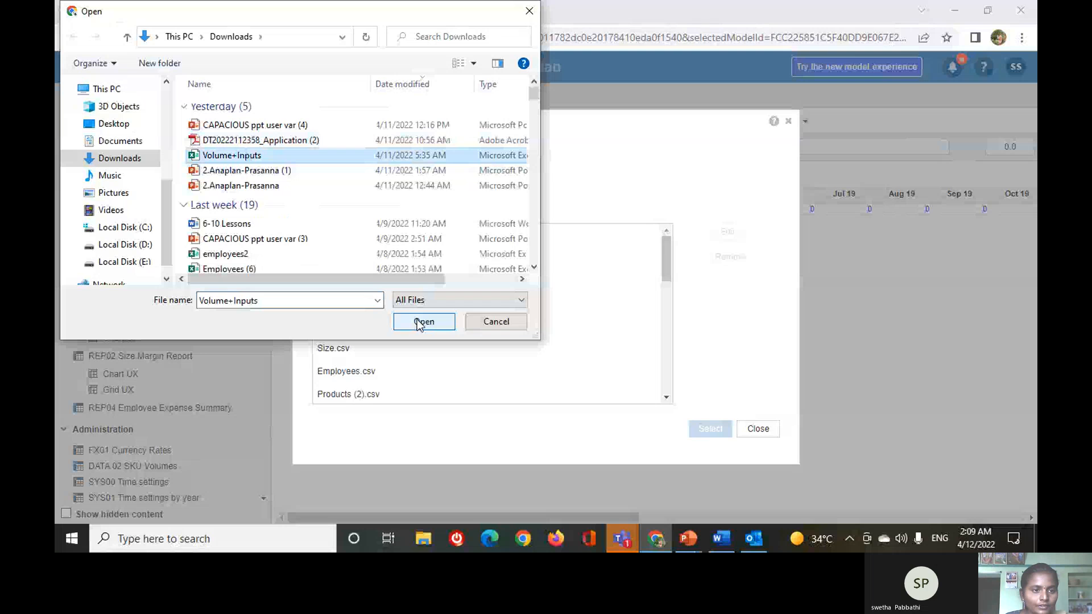
pyautogui.click(418, 321)
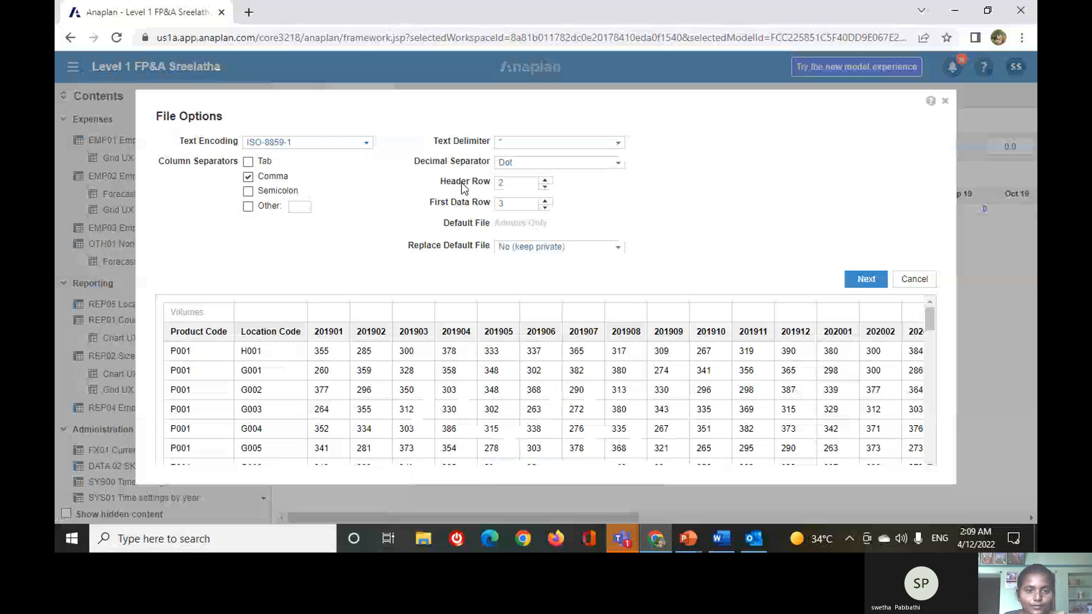
# Set the import file's default file replacement to Admins Only and continue to the import mapping.
pyautogui.click(528, 245)
pyautogui.click(530, 275)
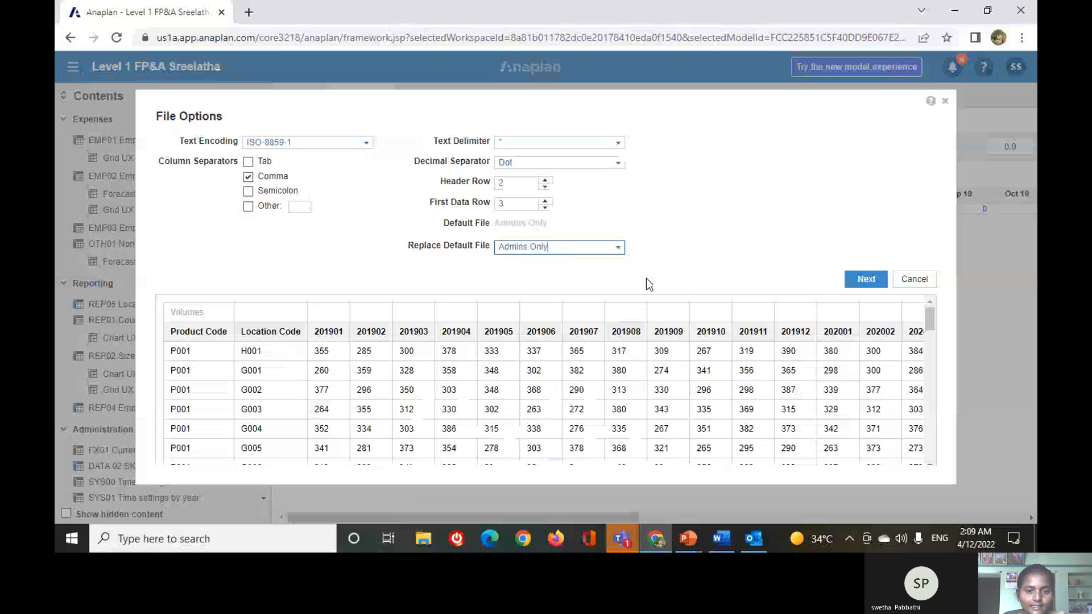
pyautogui.click(864, 279)
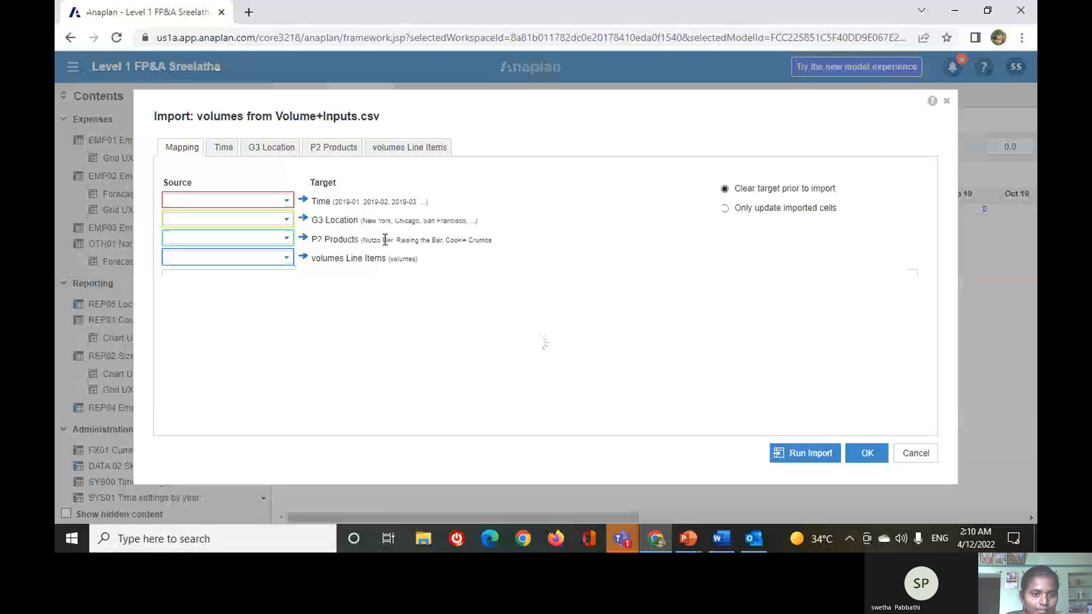
# Map Time to the column headers, G3 Location to Location Code, P2 Products to Product Code, and the line items to a fixed line item.
pyautogui.click(283, 203)
pyautogui.click(248, 268)
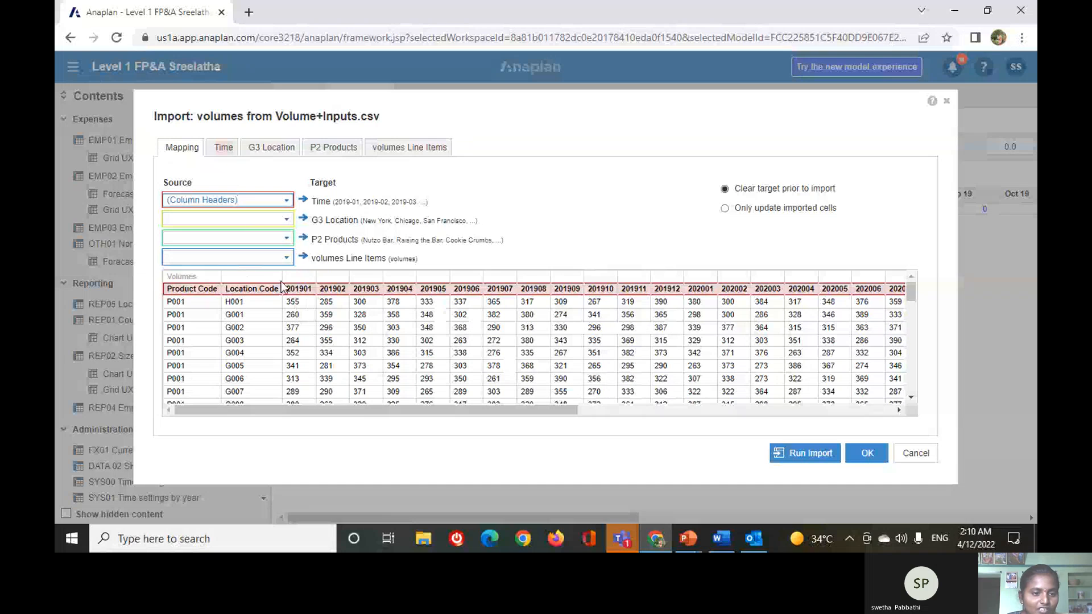
pyautogui.click(287, 221)
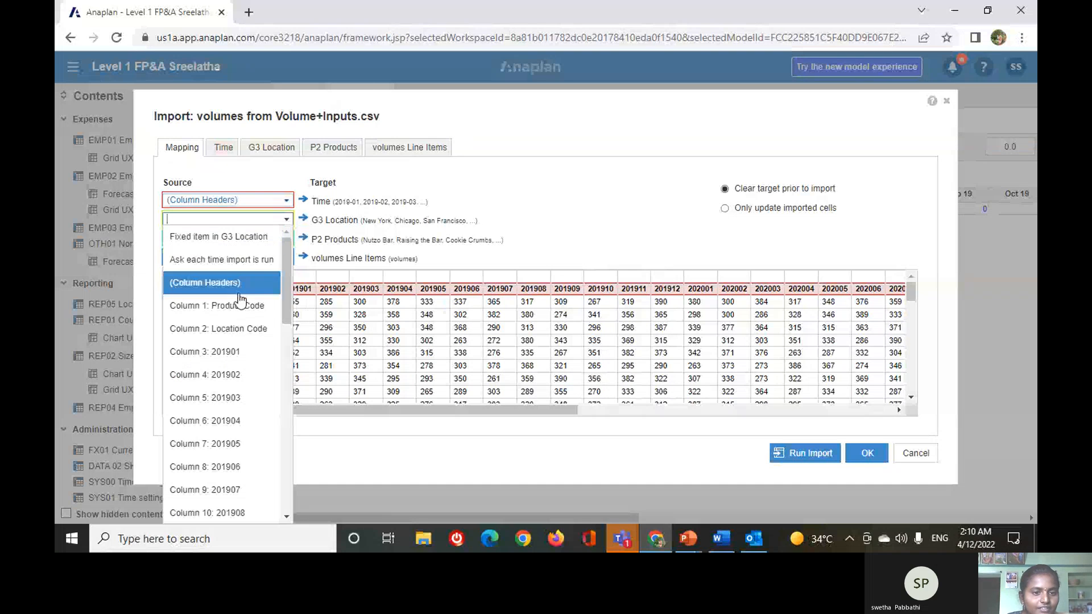
pyautogui.click(245, 331)
pyautogui.click(286, 239)
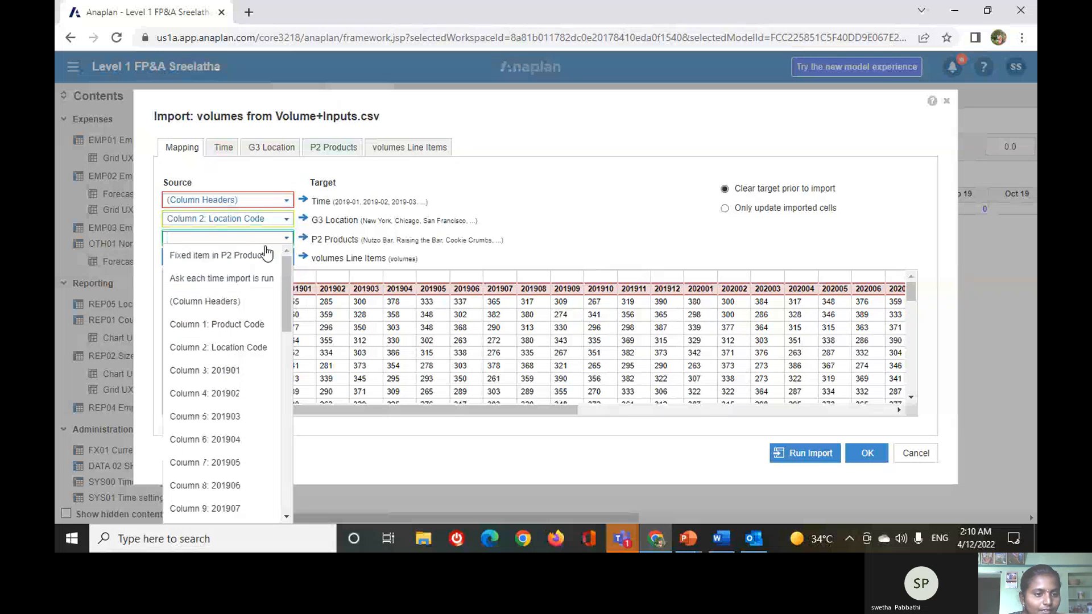
pyautogui.click(258, 326)
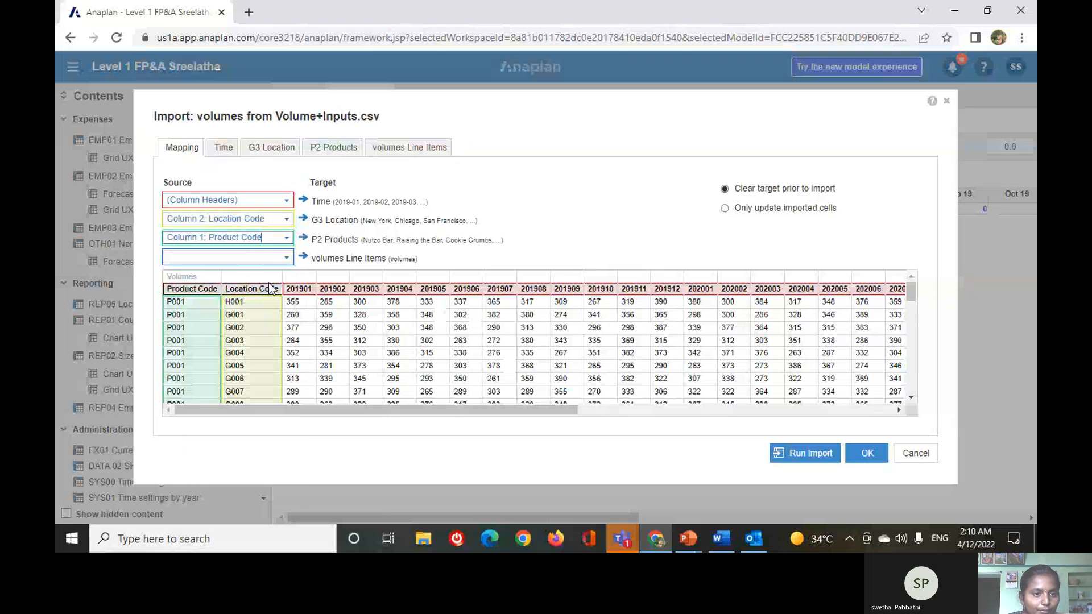
pyautogui.click(290, 259)
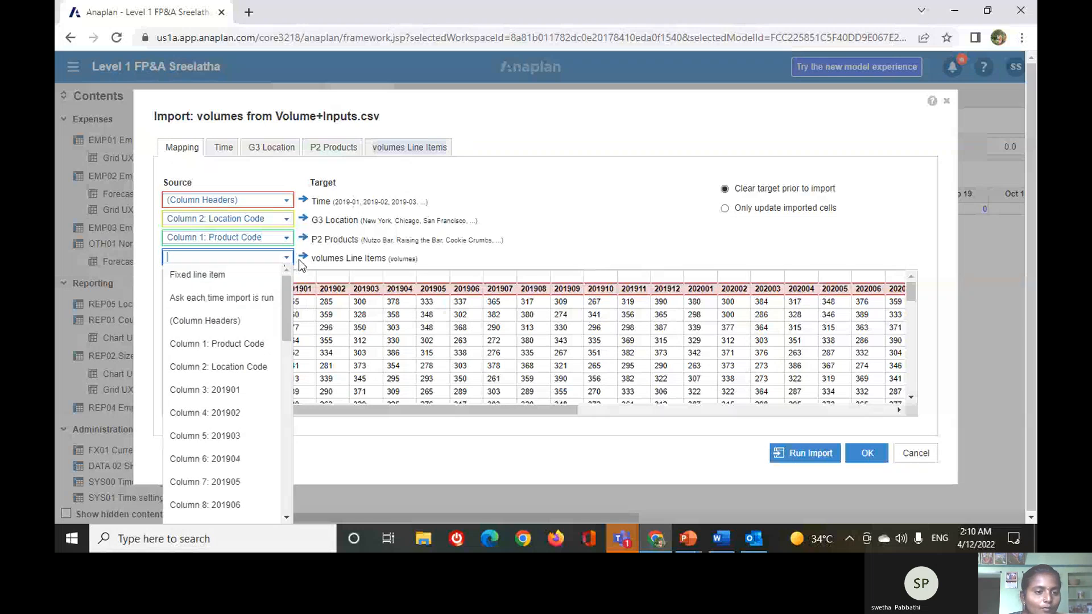
pyautogui.click(255, 279)
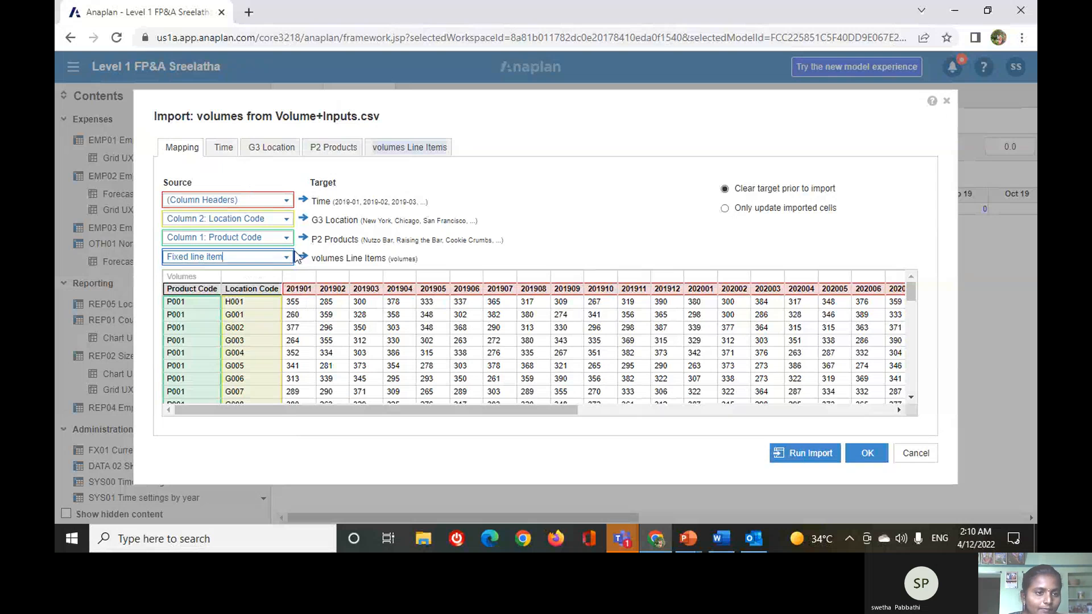
# Map the source time data as Periods using the fixed-position pattern YYYYMM.
pyautogui.click(224, 154)
pyautogui.click(272, 149)
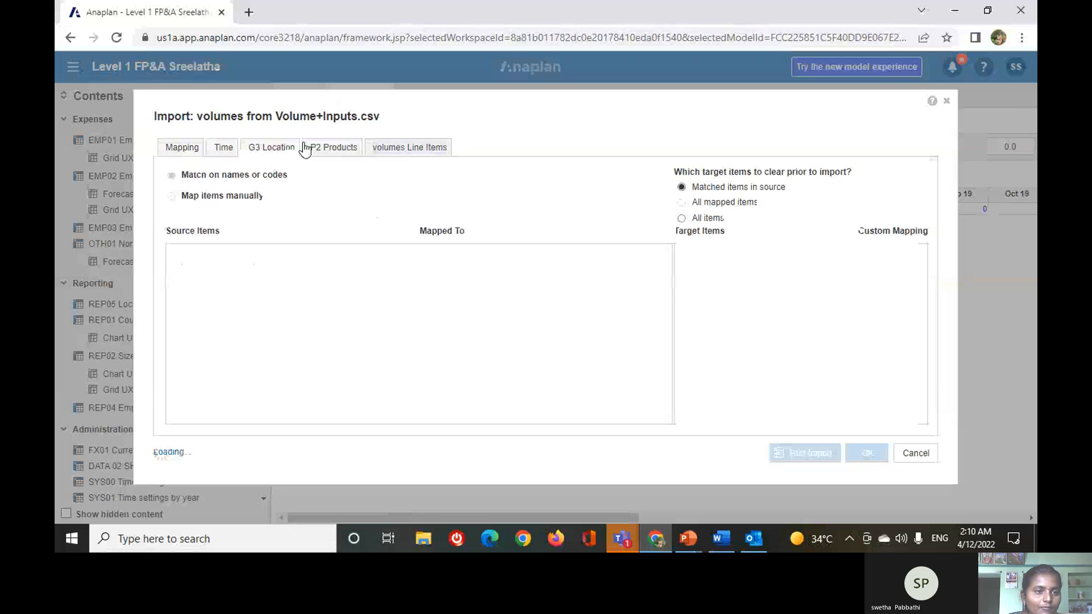
pyautogui.click(223, 150)
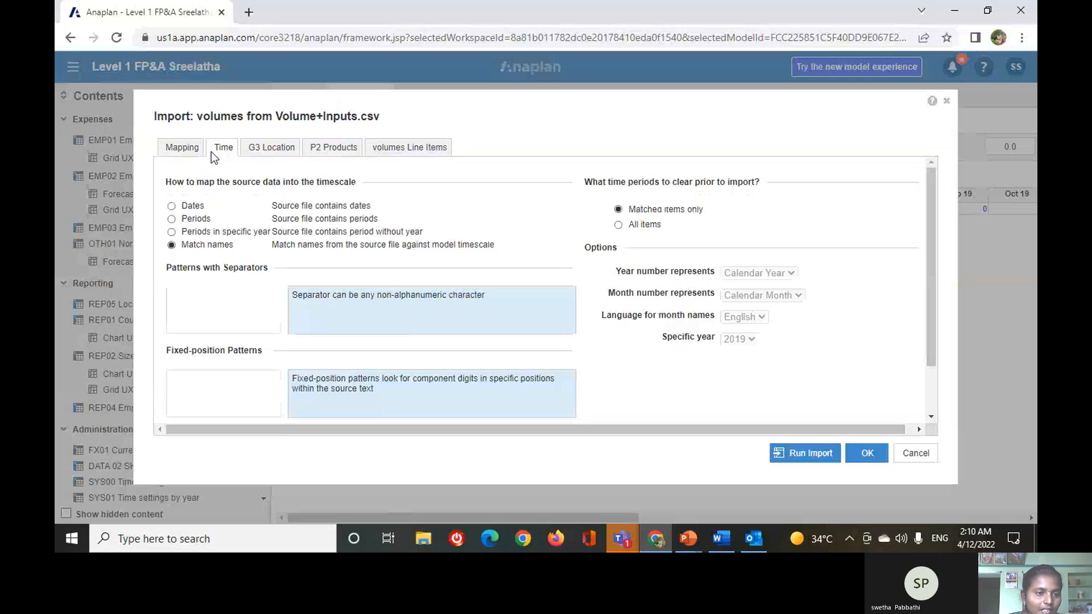
pyautogui.click(171, 219)
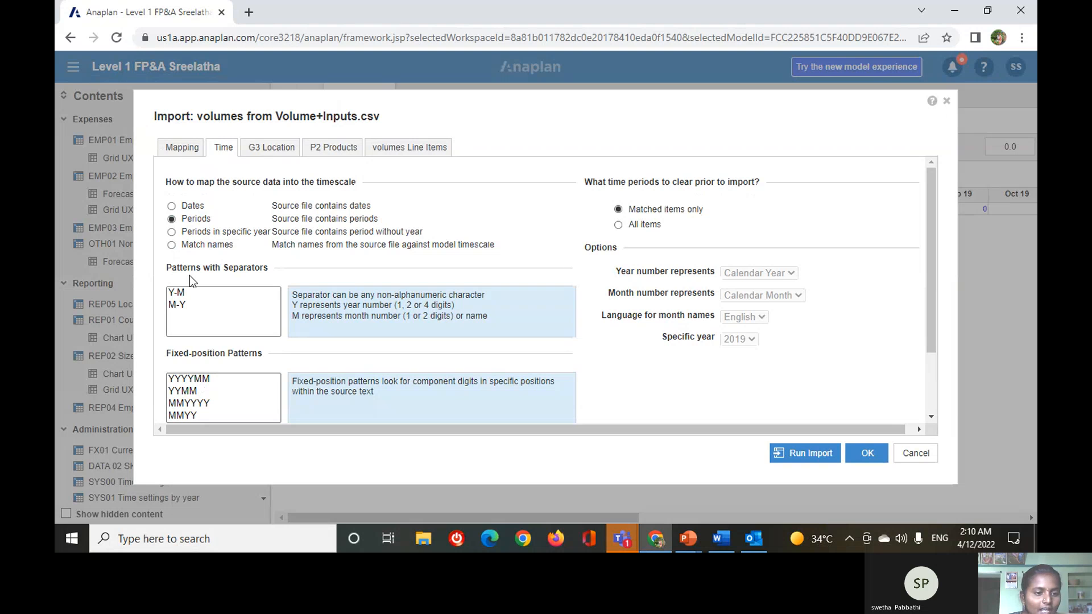
pyautogui.click(179, 154)
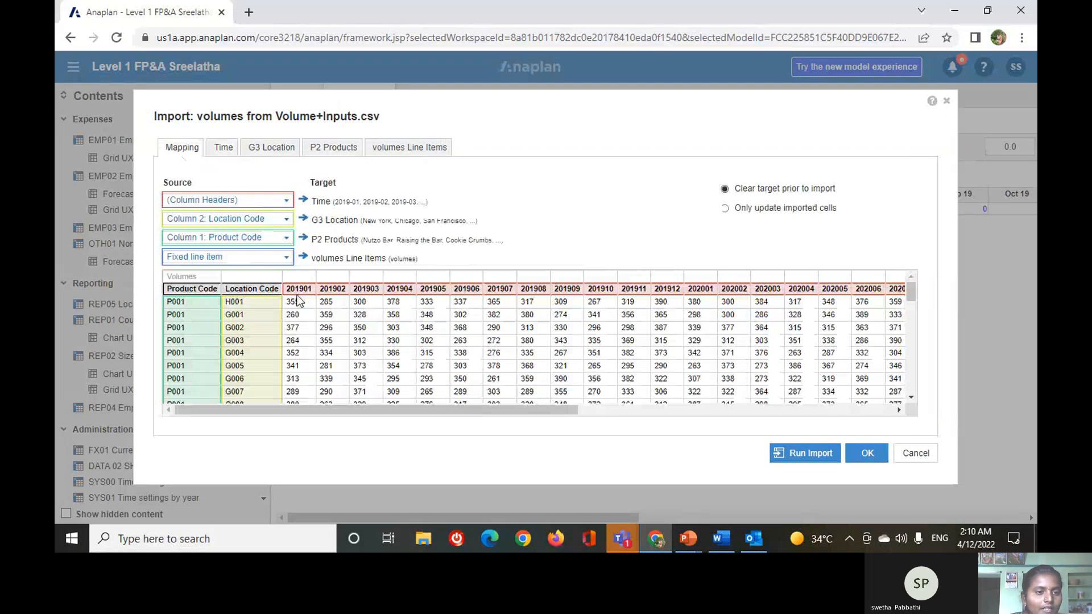
pyautogui.click(225, 154)
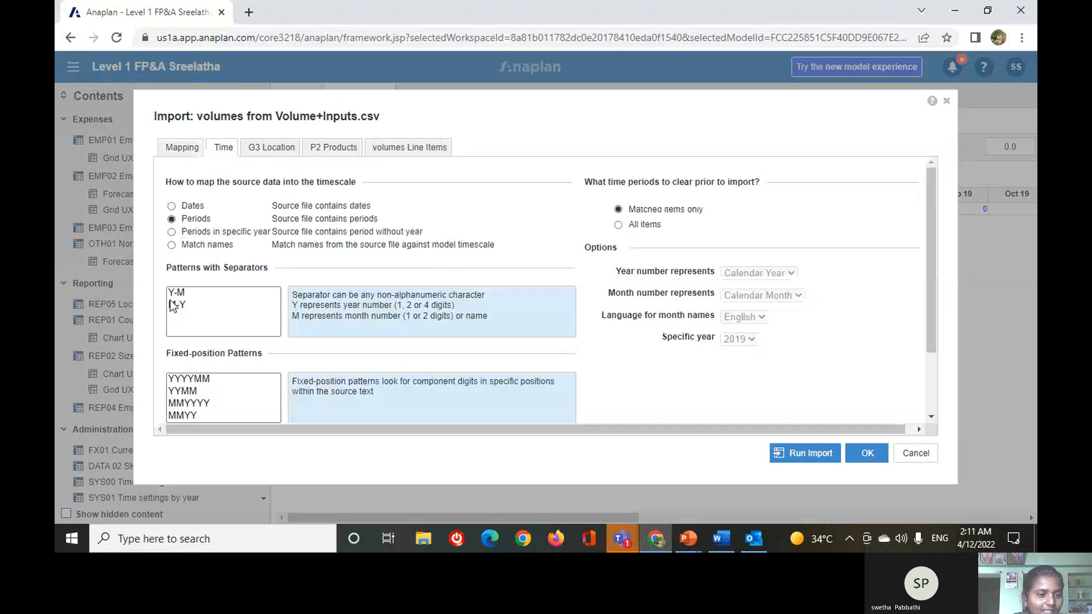
pyautogui.click(190, 380)
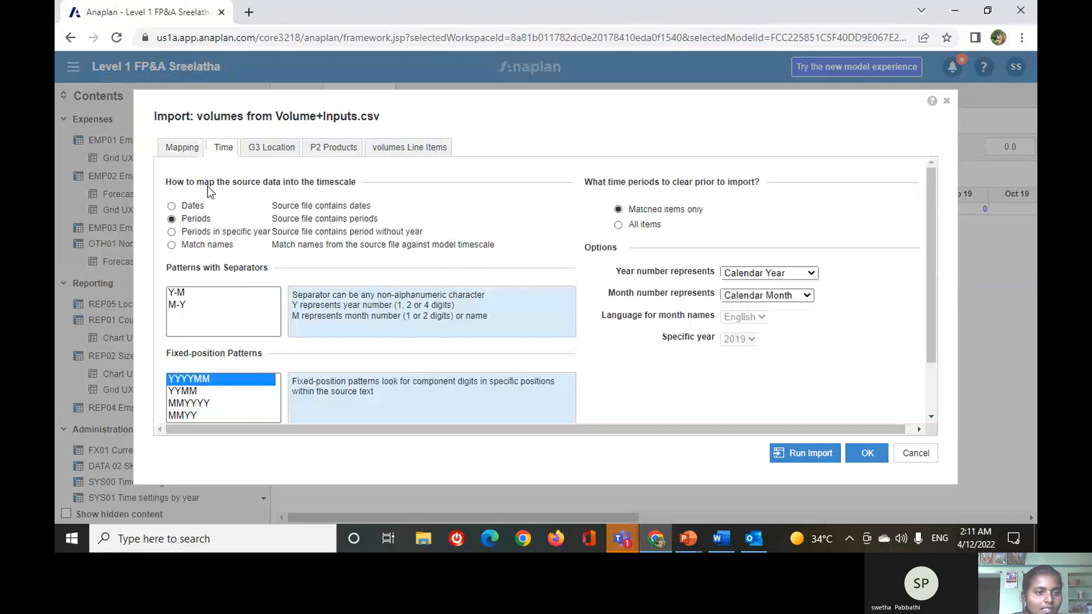
# Review how the source location codes are matched to the G3 Location items in the import.
pyautogui.click(268, 151)
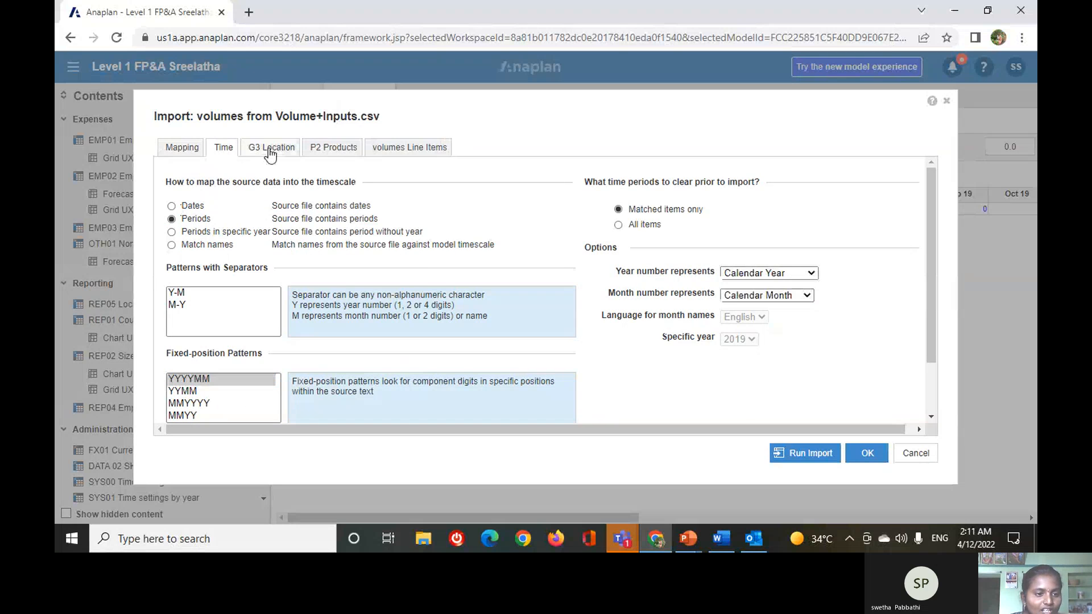
pyautogui.scroll(-3, 493, 333)
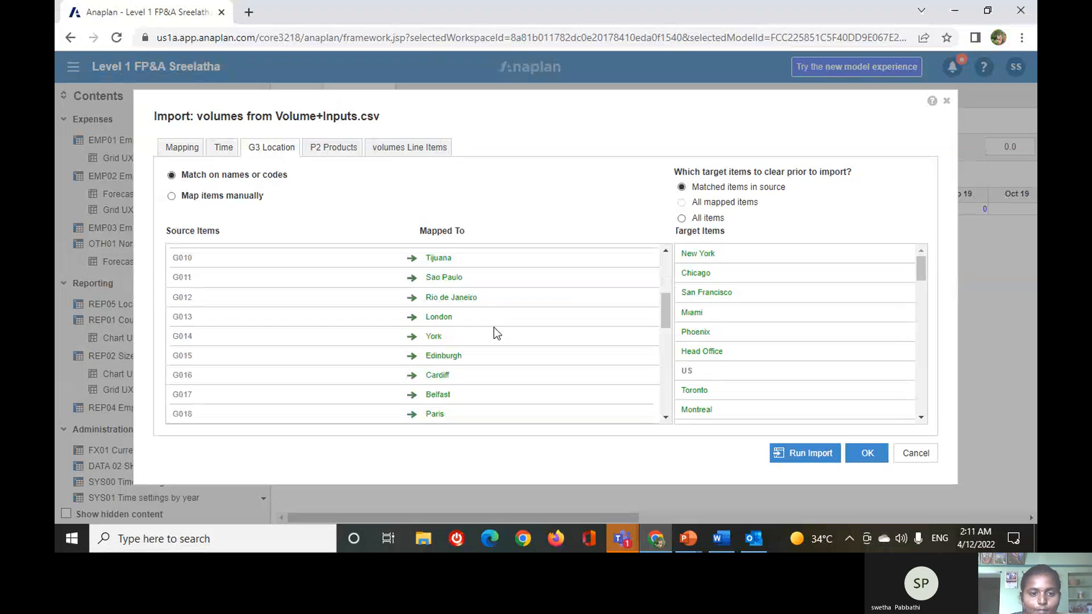
pyautogui.scroll(-7, 493, 334)
pyautogui.scroll(10, 487, 321)
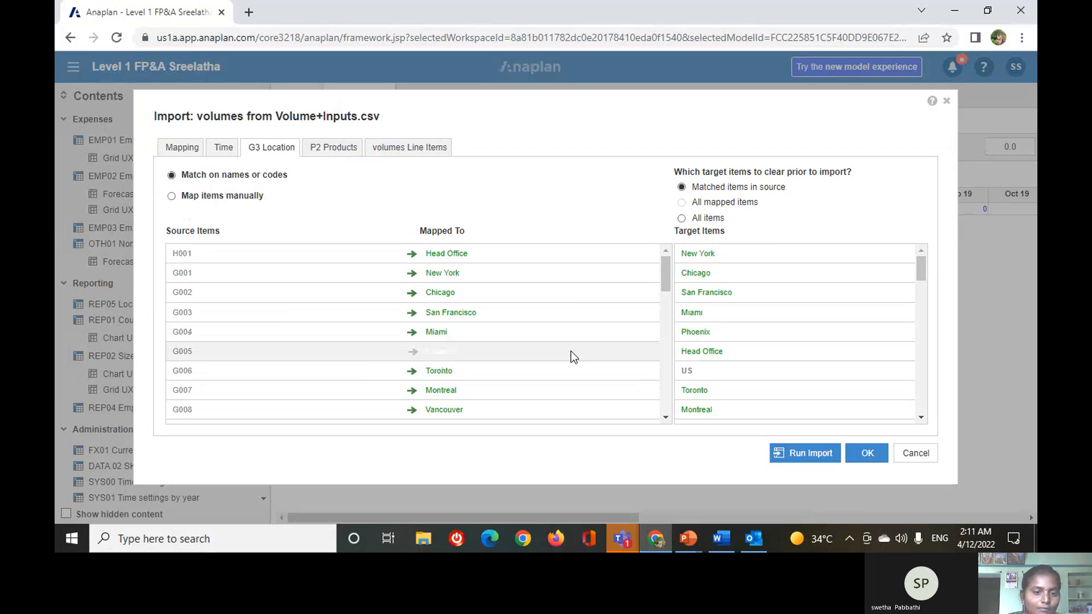
pyautogui.scroll(-4, 537, 296)
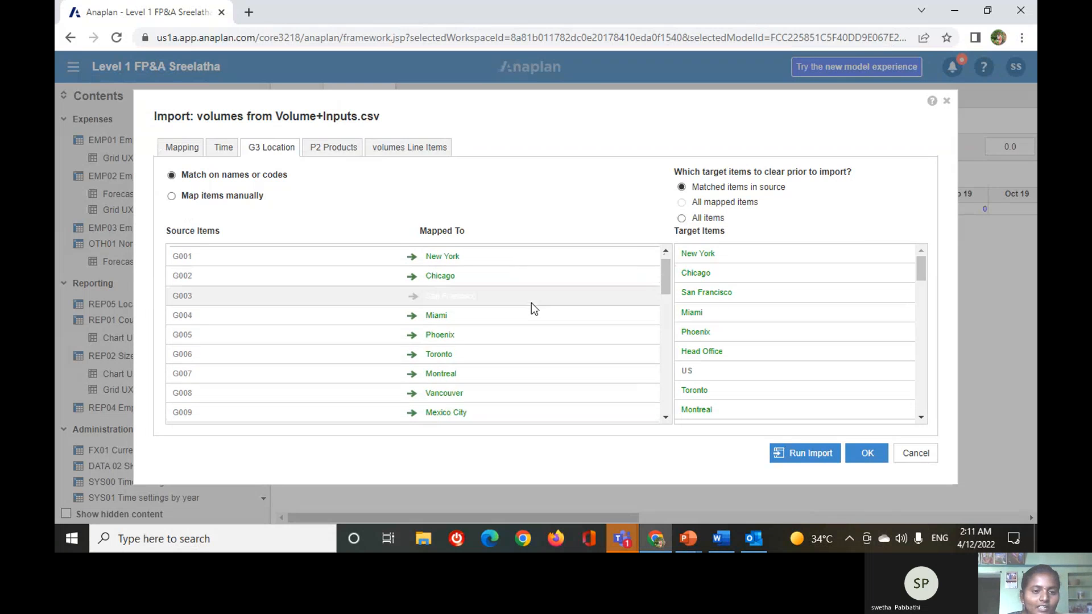
pyautogui.scroll(-3, 531, 301)
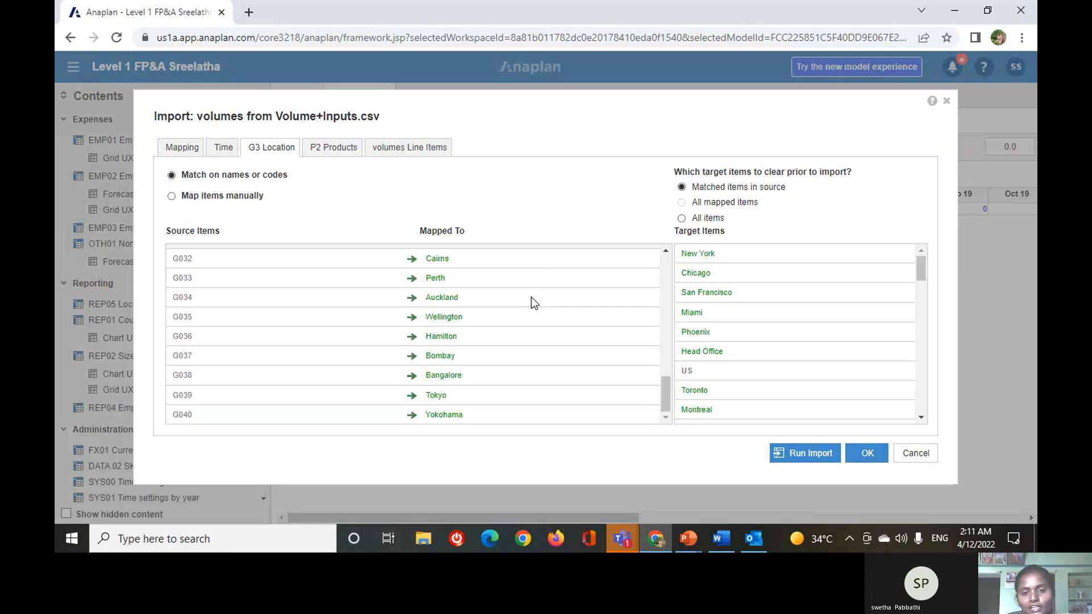
# Review how the source product codes are matched to the P2 Products items in the import.
pyautogui.scroll(3, 531, 297)
pyautogui.scroll(3, 531, 299)
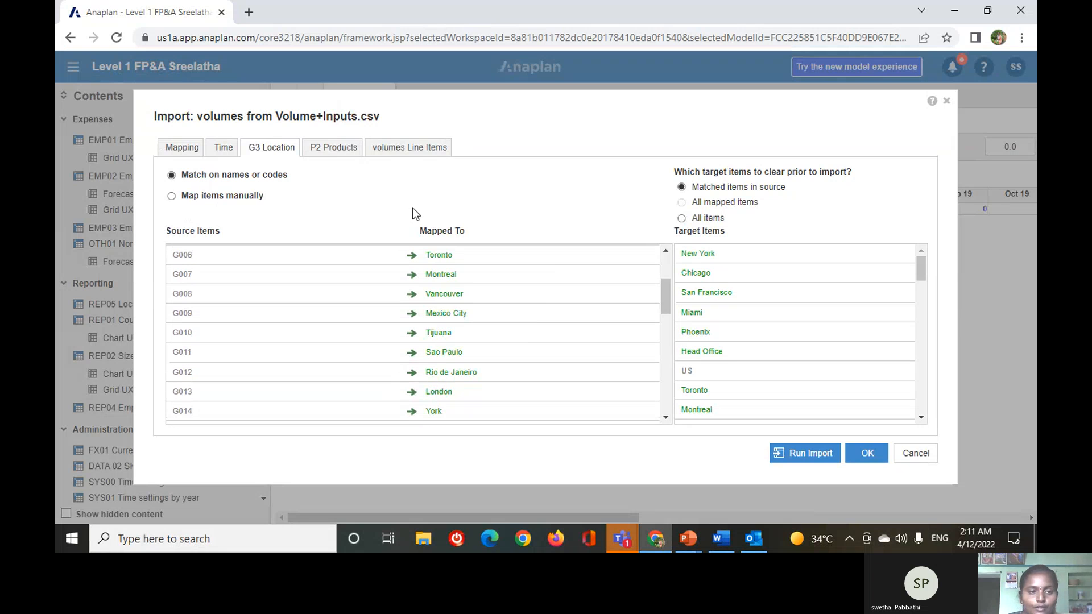
pyautogui.click(334, 147)
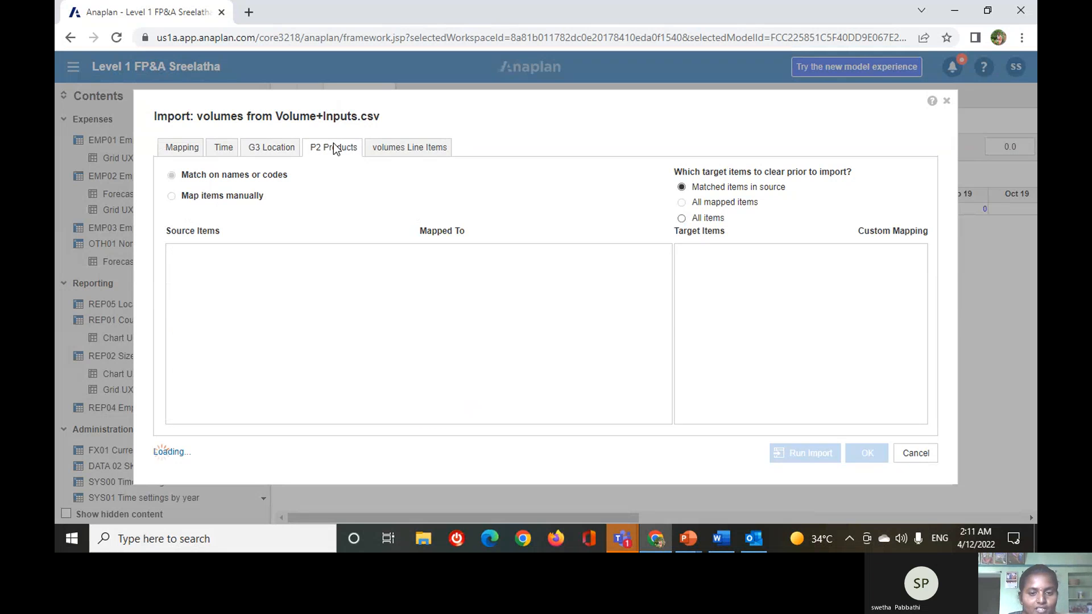
pyautogui.scroll(-8, 574, 330)
pyautogui.scroll(8, 575, 323)
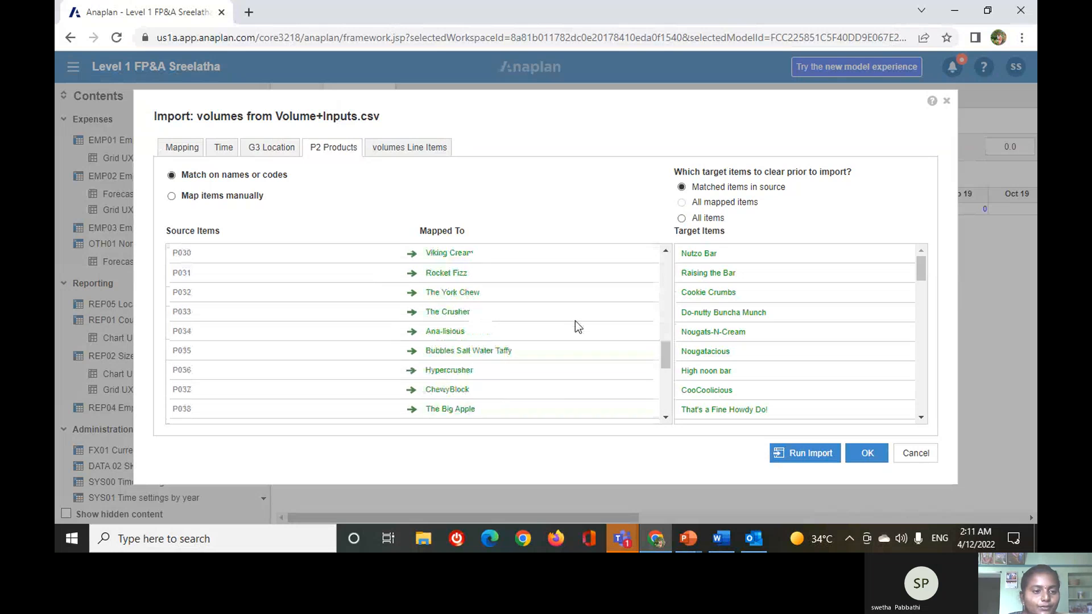
# Set the fixed target line item to volumes, run the Volume+Inputs.csv import, and dismiss its result summary.
pyautogui.click(402, 150)
pyautogui.click(482, 182)
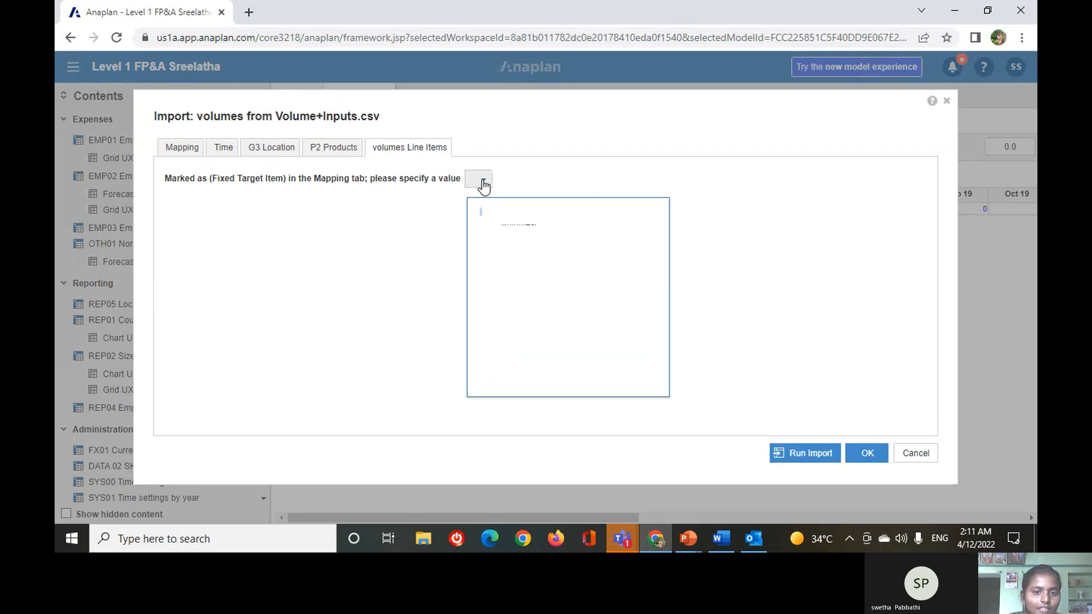
pyautogui.click(519, 223)
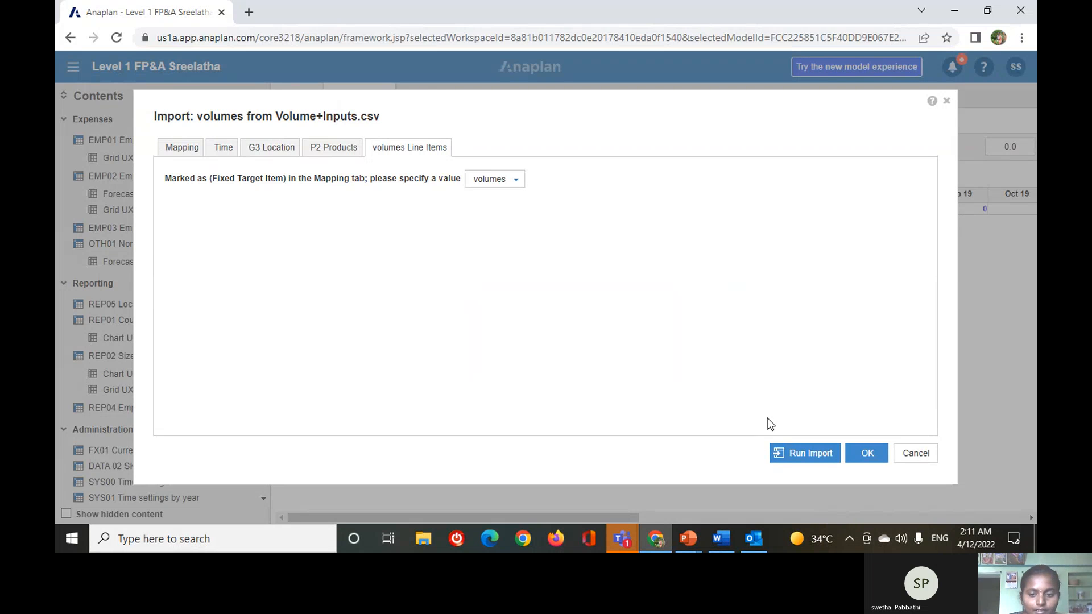
pyautogui.click(811, 455)
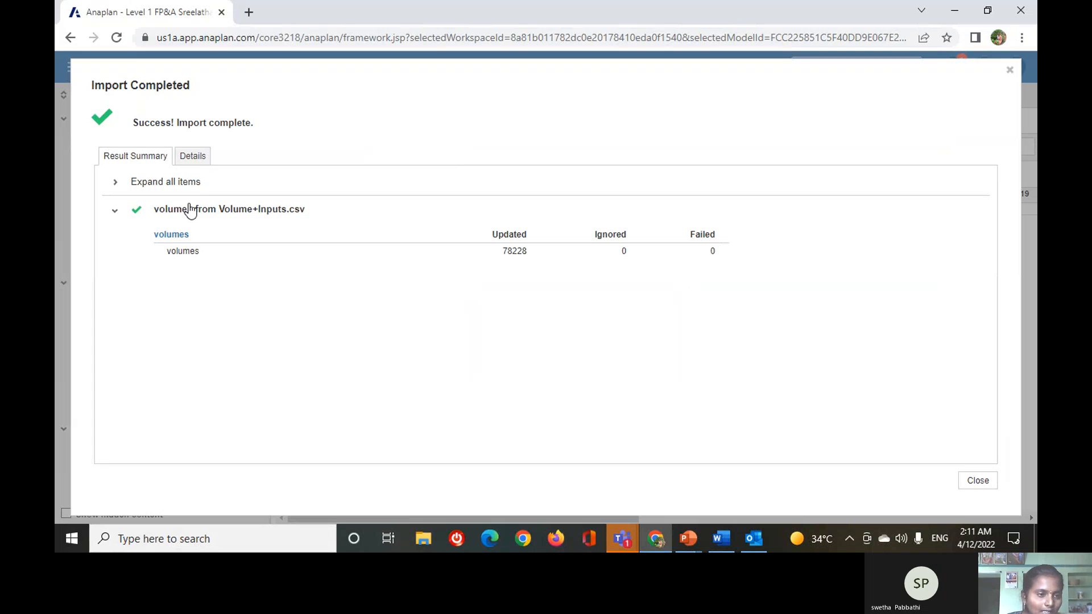
pyautogui.click(971, 485)
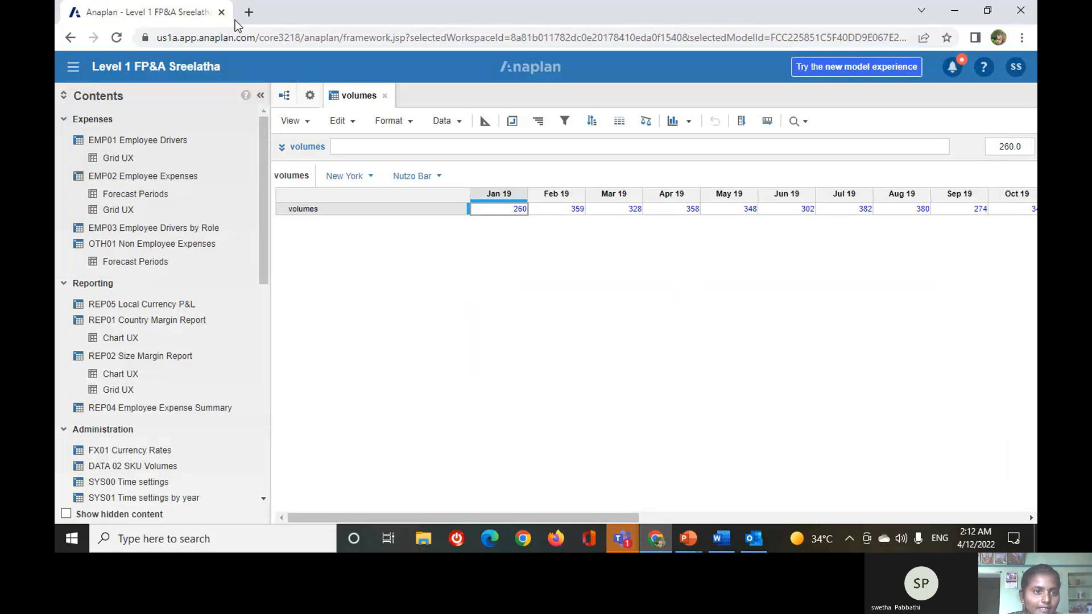
# Switch to the Level 2 Supply Chain model and open its DAT03 Historic Volumes module.
pyautogui.click(546, 68)
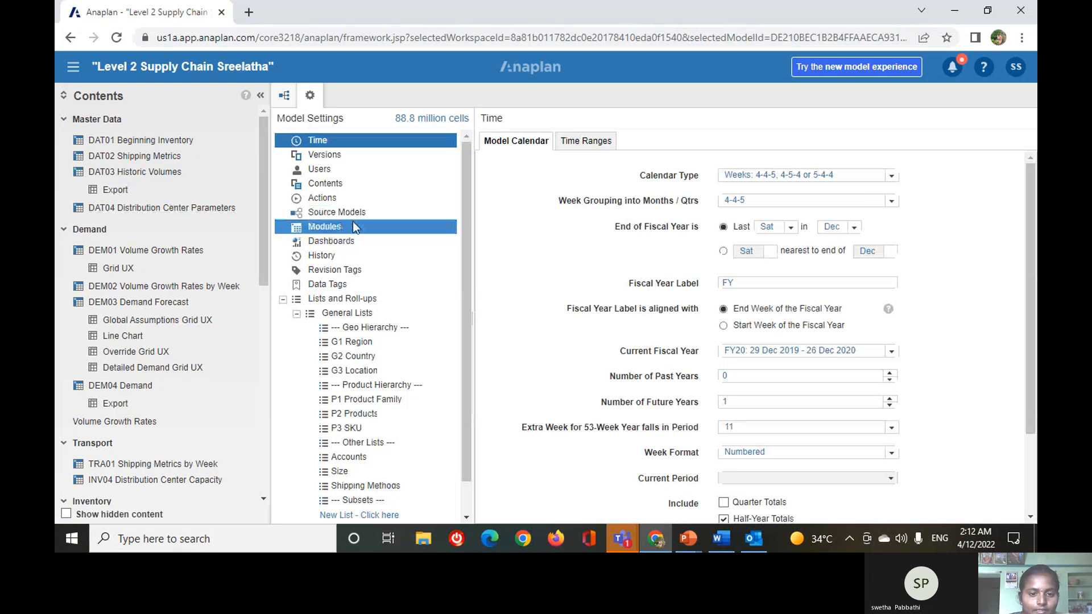
pyautogui.click(354, 227)
pyautogui.click(544, 330)
pyautogui.click(508, 162)
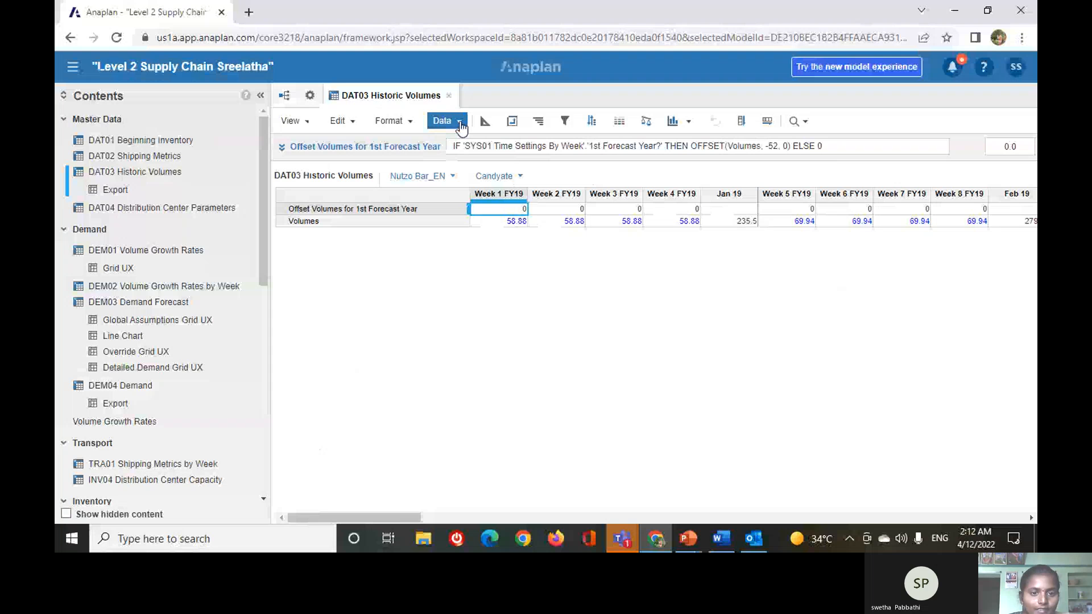
# Start an import into DAT03 Historic Volumes, using a saved view from the Level 2 Supply Chain model as the source.
pyautogui.click(460, 124)
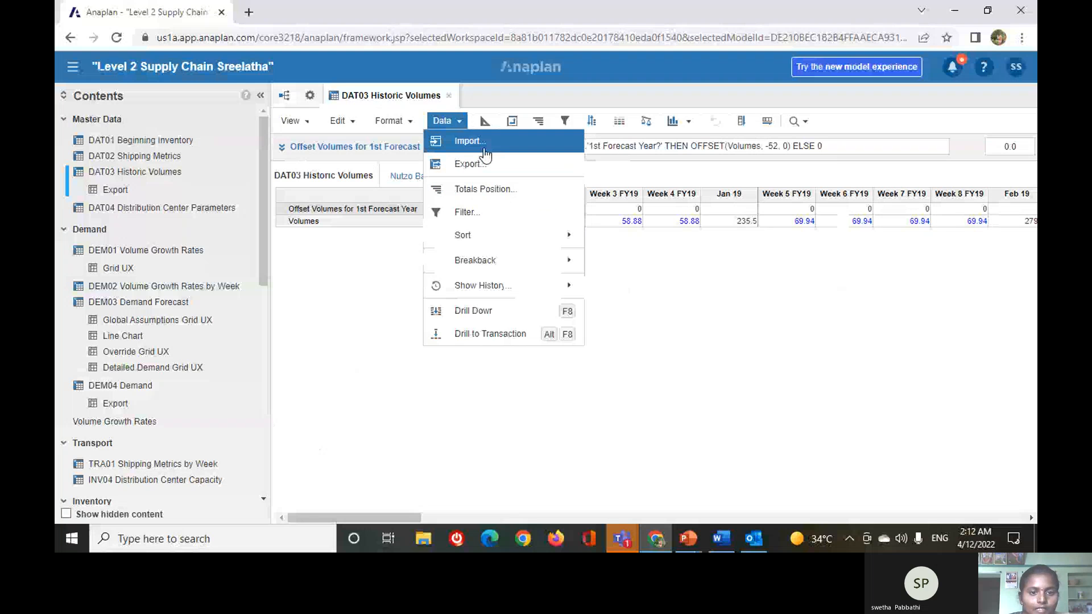
pyautogui.click(485, 142)
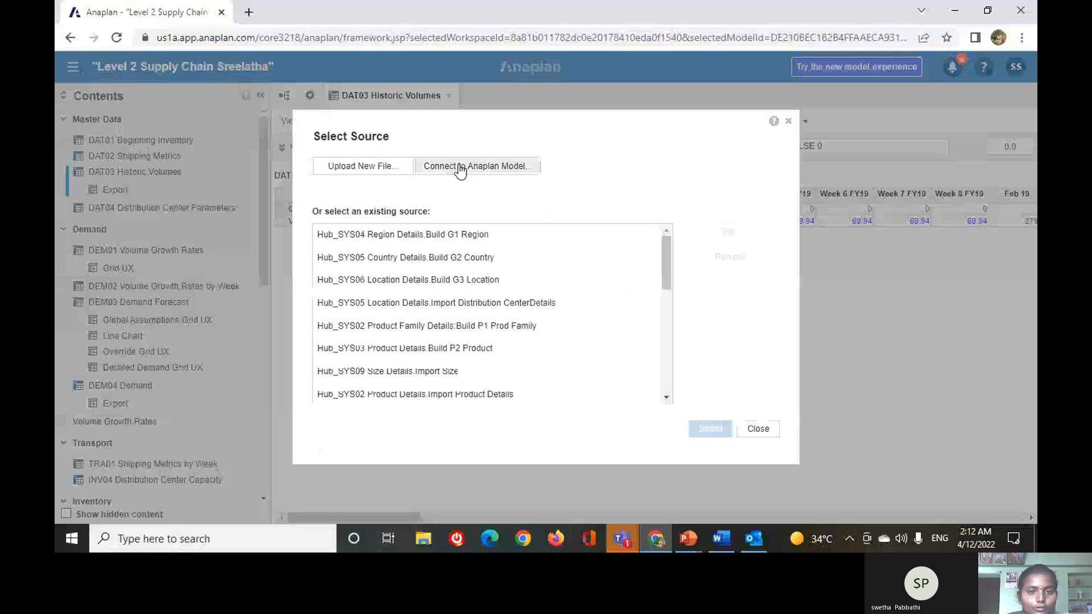
pyautogui.click(519, 180)
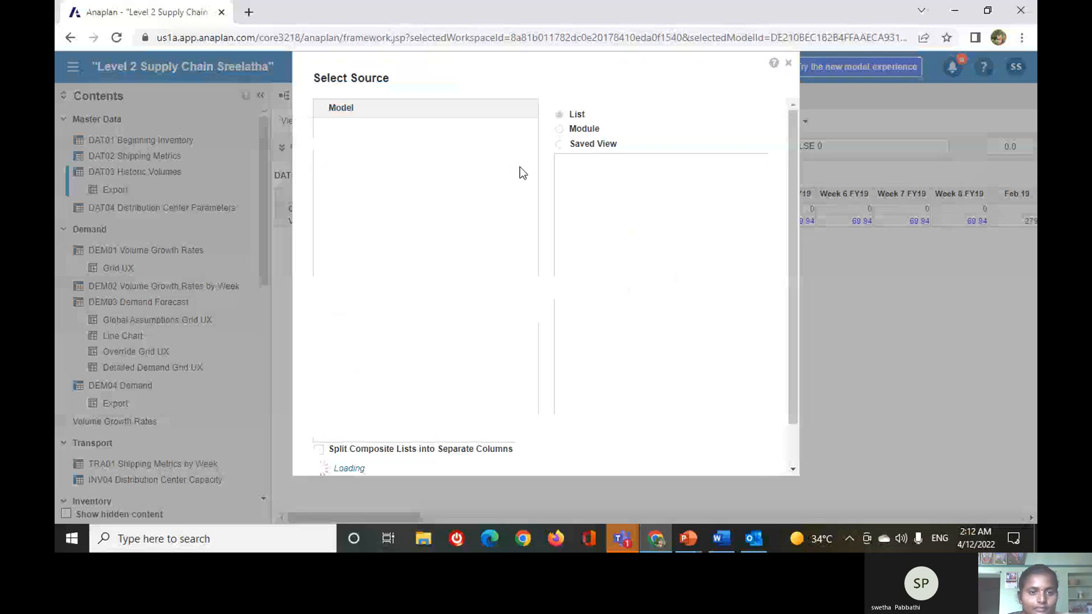
pyautogui.click(419, 219)
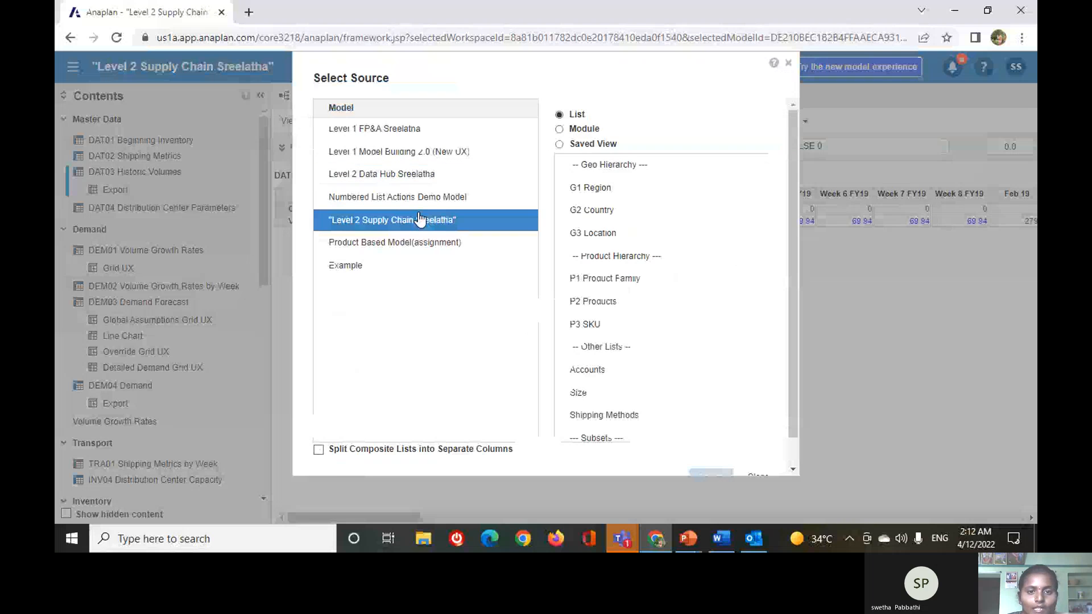
pyautogui.click(560, 145)
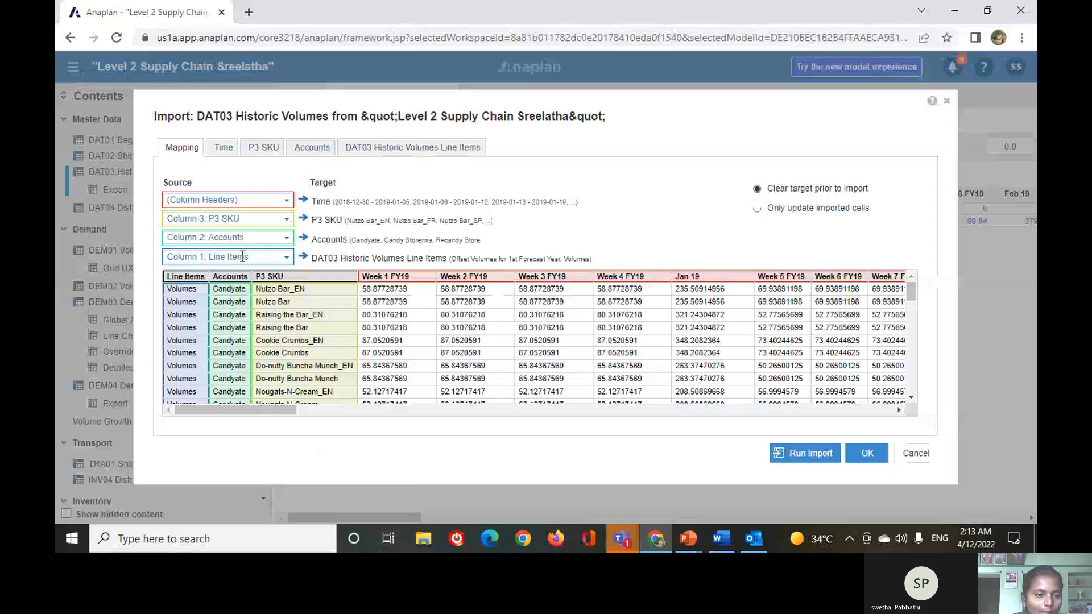
# Check the Time, P3 SKU, Accounts and line item mappings, and run the import into DAT03 Historic Volumes.
pyautogui.click(223, 147)
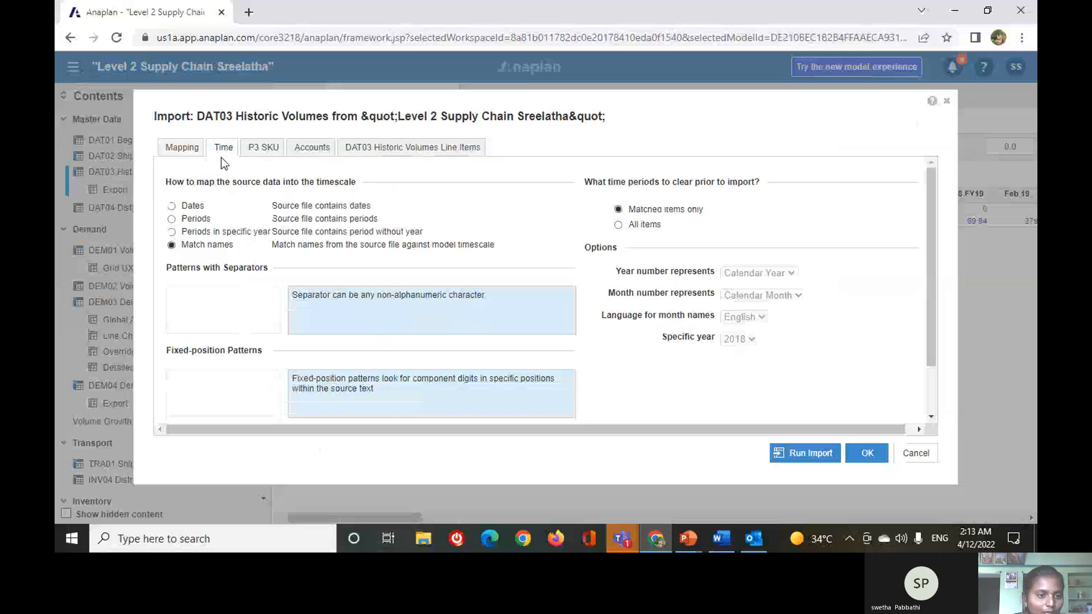
pyautogui.click(263, 149)
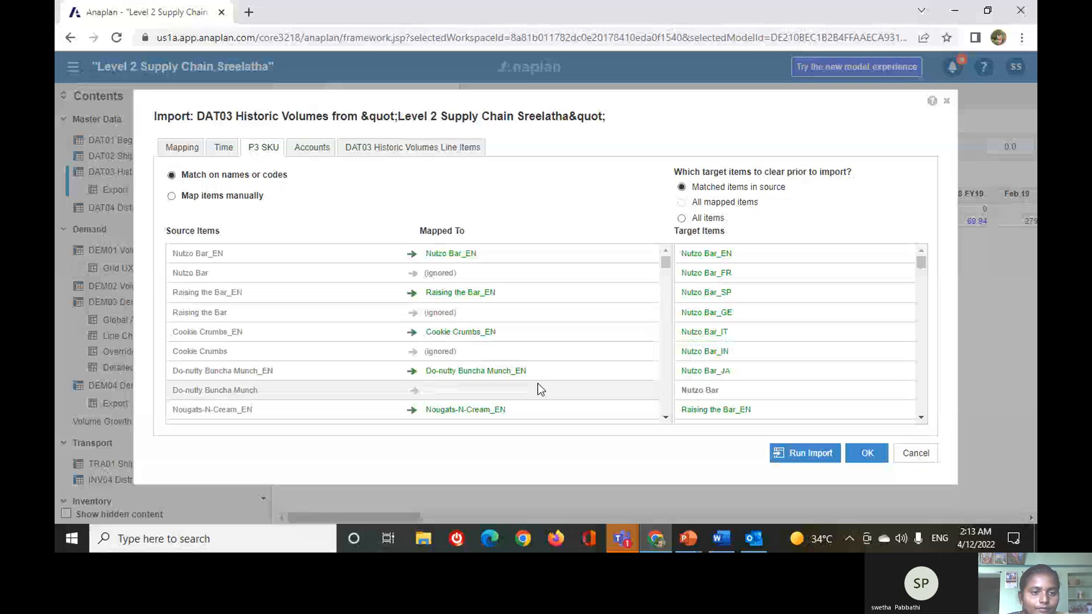
pyautogui.click(312, 147)
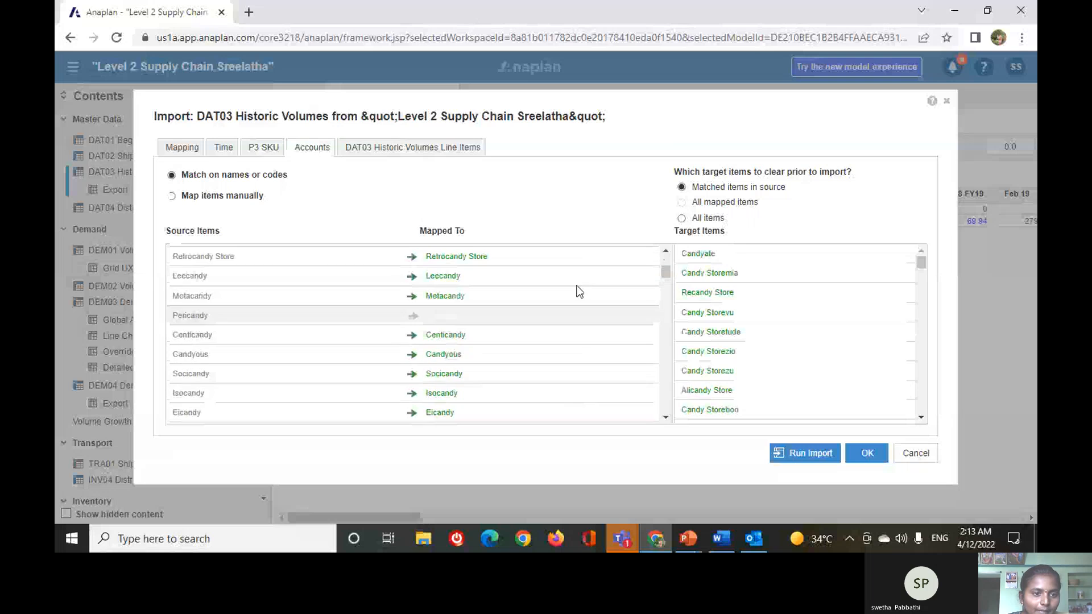
pyautogui.click(423, 149)
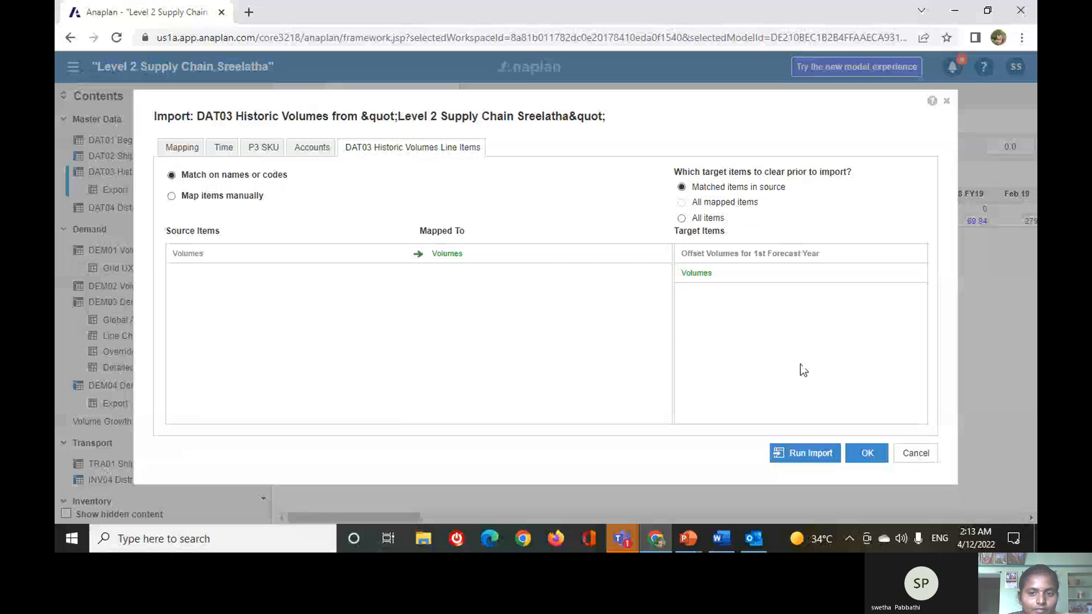
pyautogui.click(805, 453)
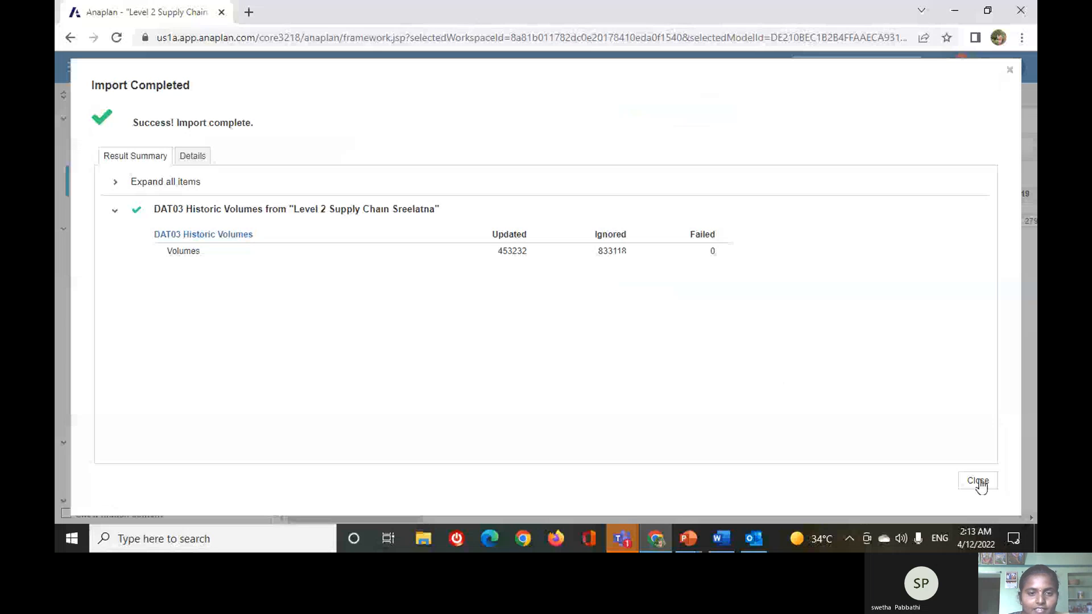
pyautogui.click(978, 481)
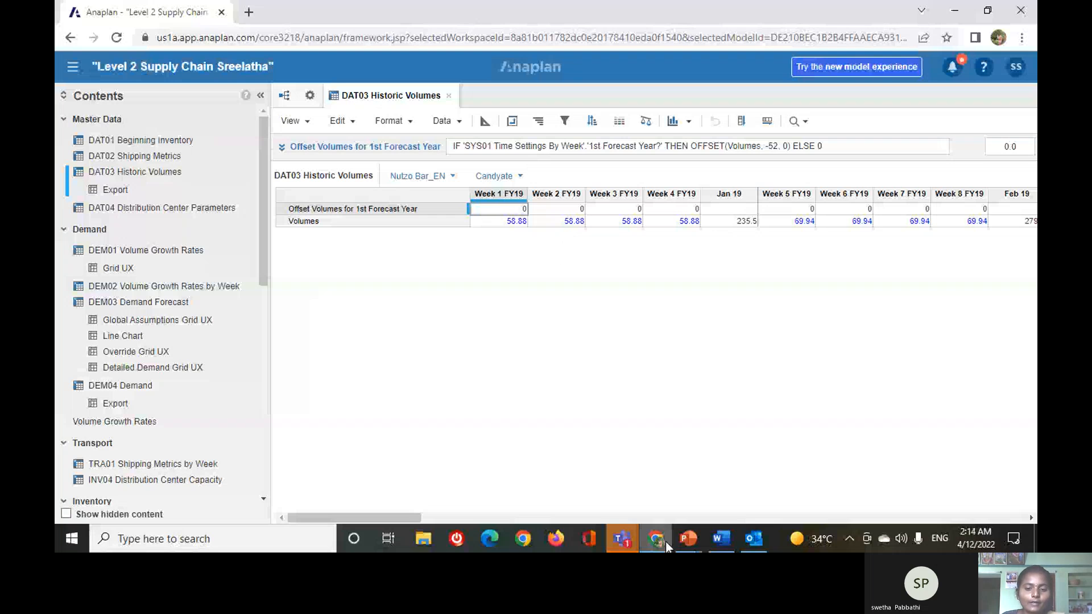
# Switch to PowerPoint to read the Copy Down/Copy Across slide, and return to the Level 2 Supply Chain model in Anaplan.
pyautogui.moveTo(664, 541)
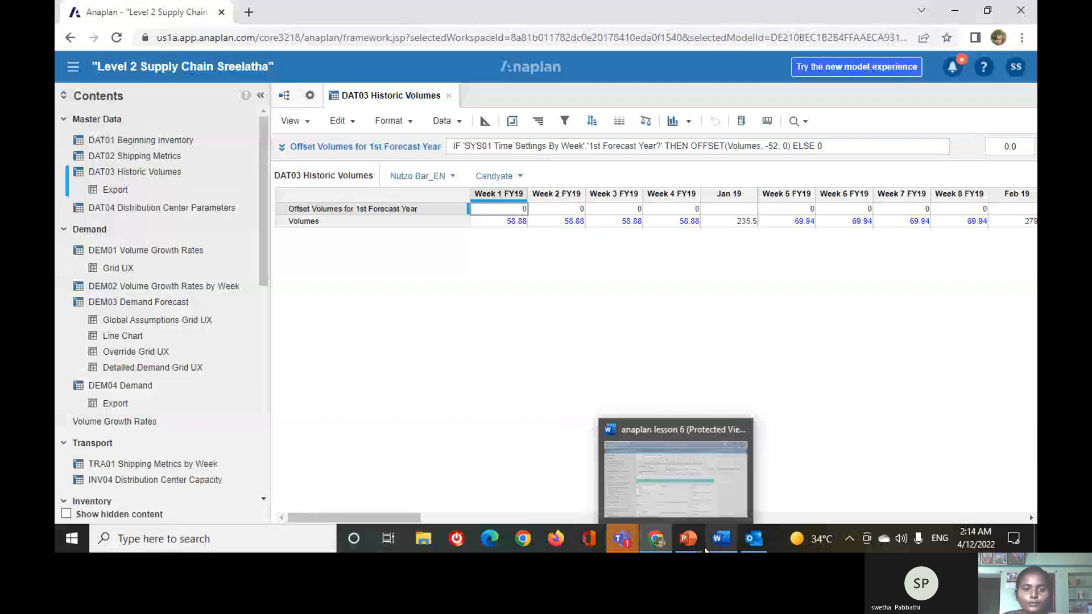
pyautogui.click(689, 540)
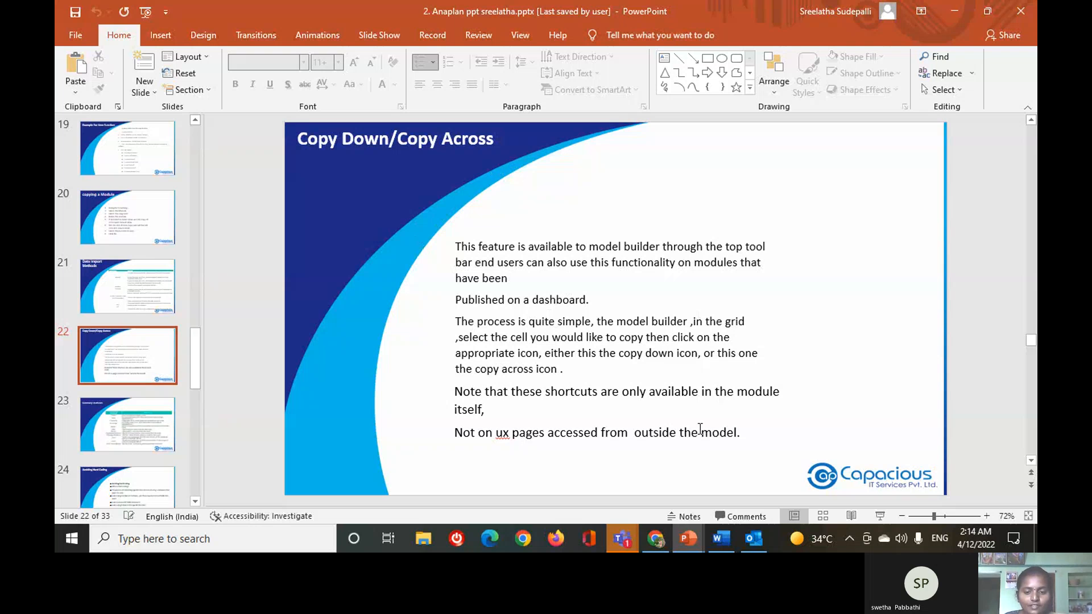
pyautogui.moveTo(657, 536)
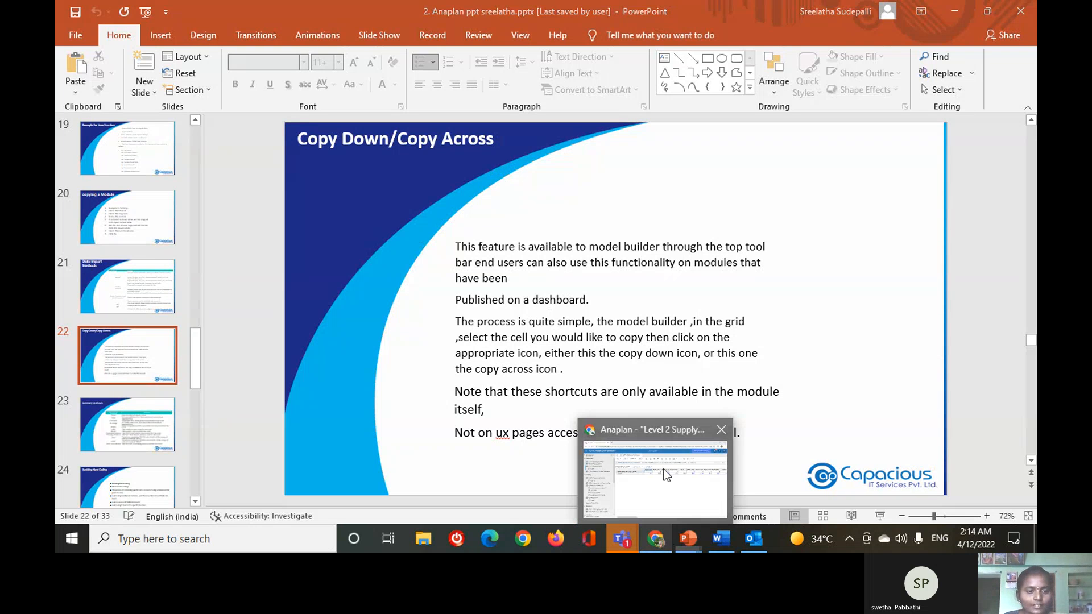
pyautogui.click(664, 469)
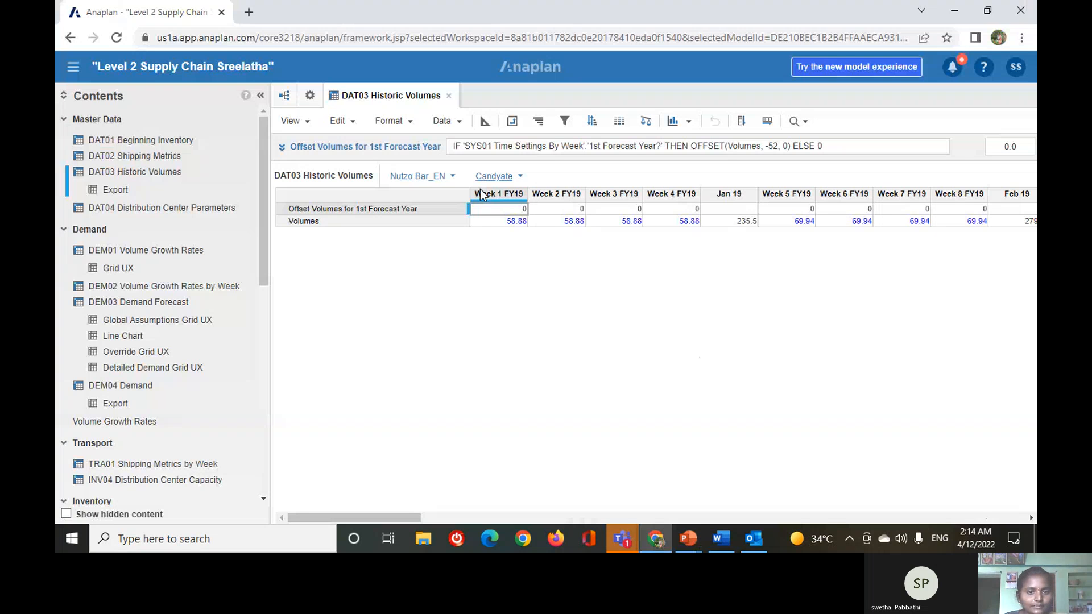
pyautogui.click(123, 157)
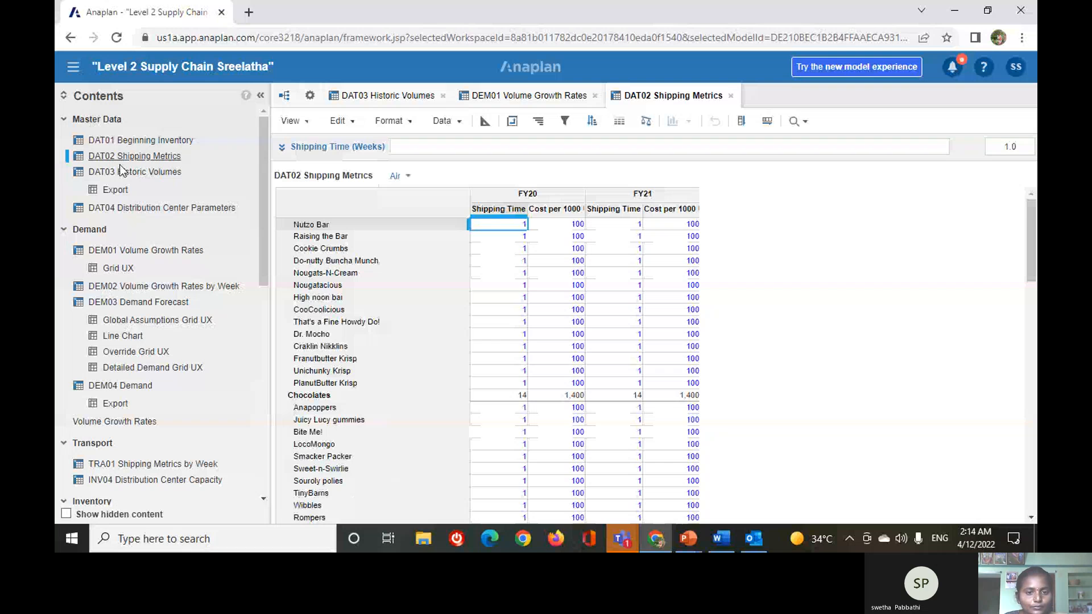
pyautogui.doubleClick(515, 225)
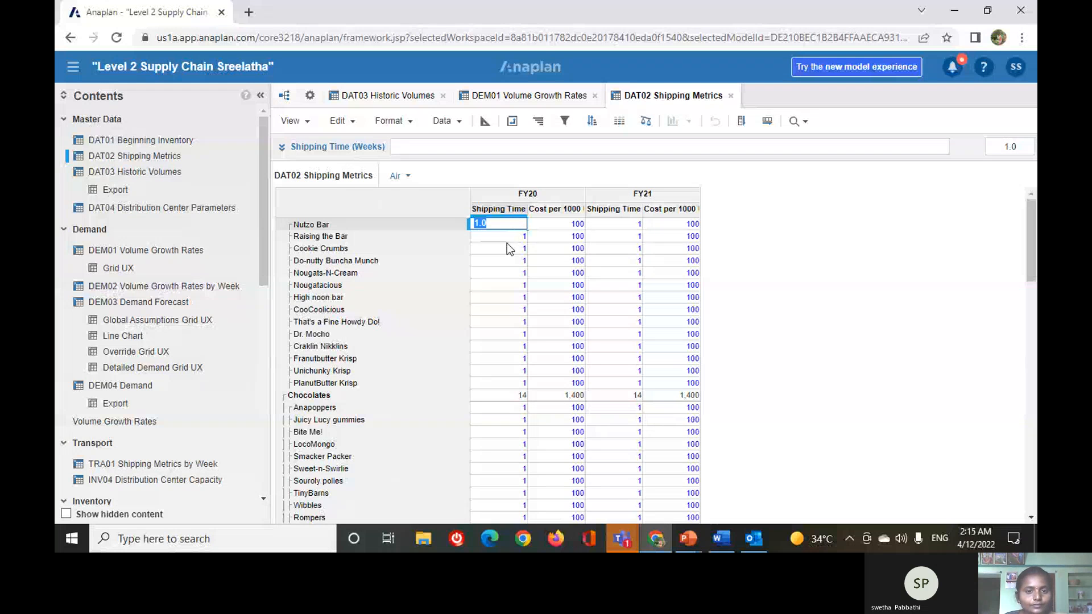
pyautogui.press('Escape')
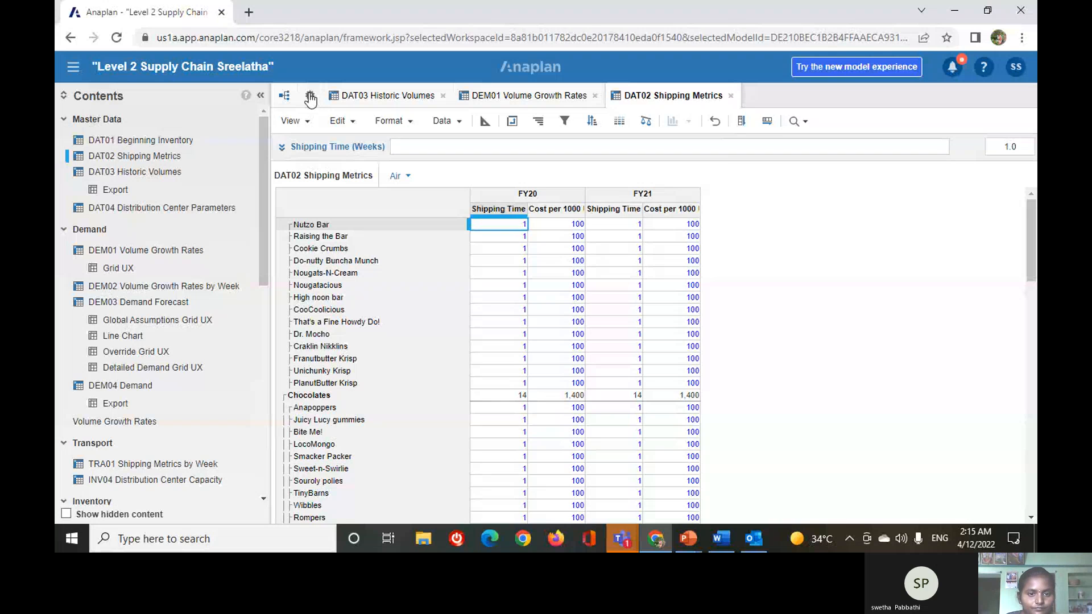
# Open DAT01 Beginning Inventory and copy New York's Nutzo Bar_EN value down its column and across its row.
pyautogui.click(155, 142)
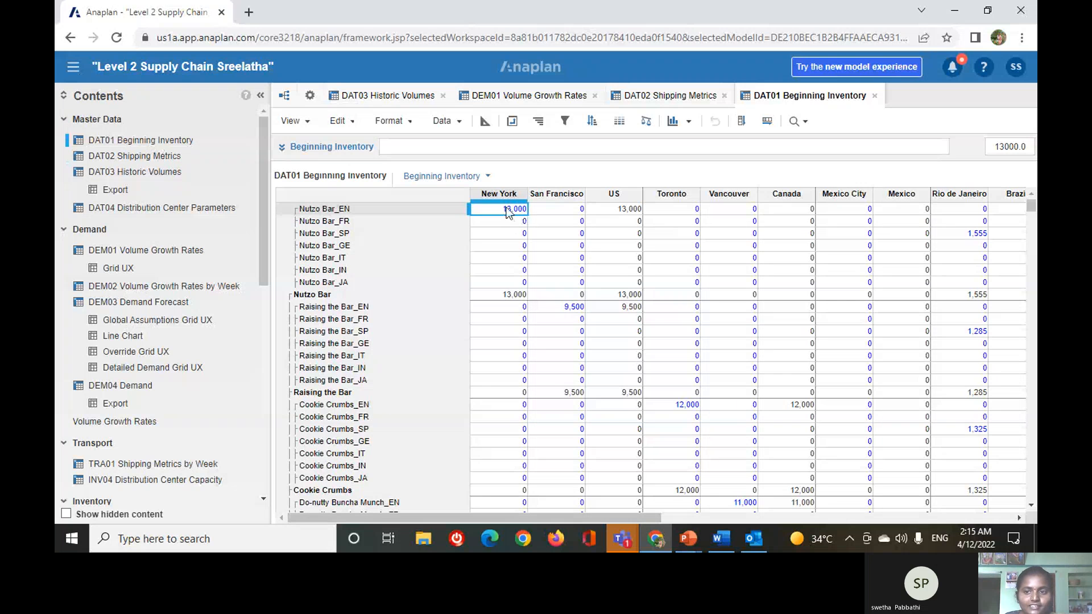
pyautogui.click(742, 122)
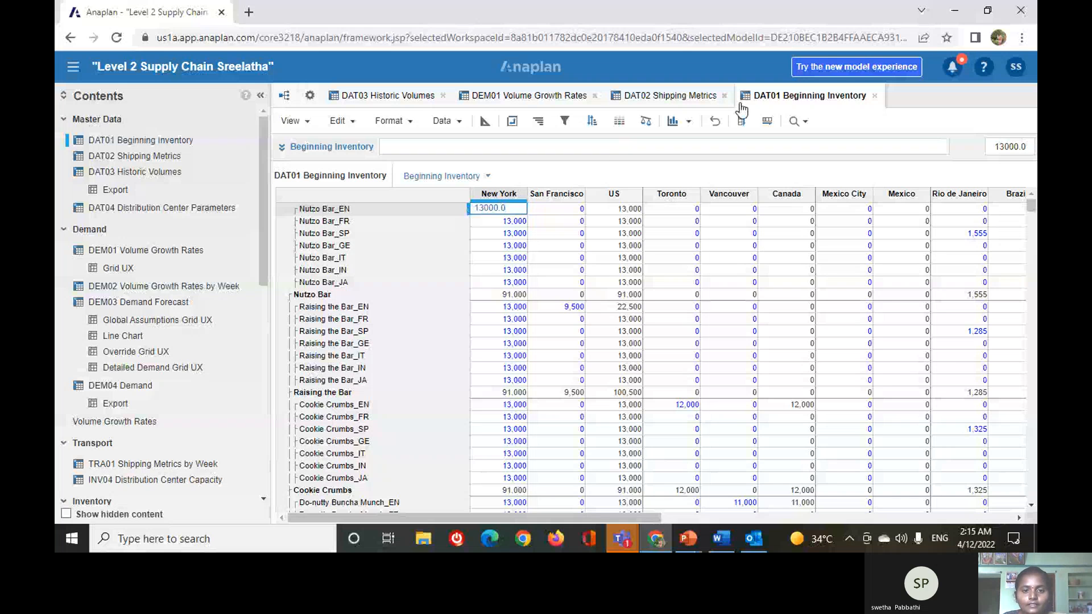
pyautogui.click(766, 120)
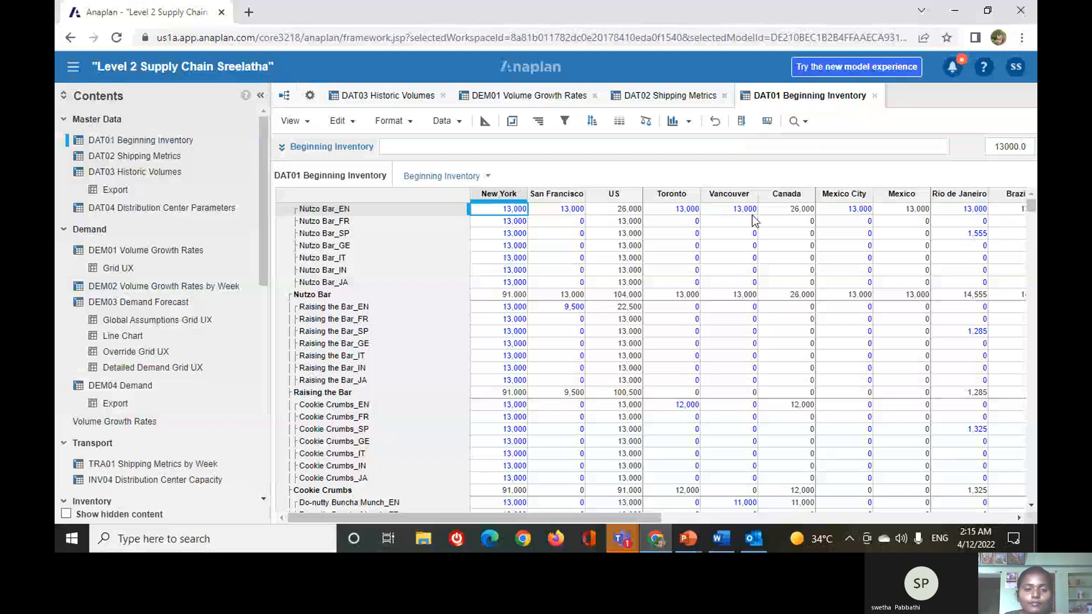
# Copy Toronto's Nutzo Bar_SP beginning inventory value across the rest of its row.
pyautogui.click(603, 222)
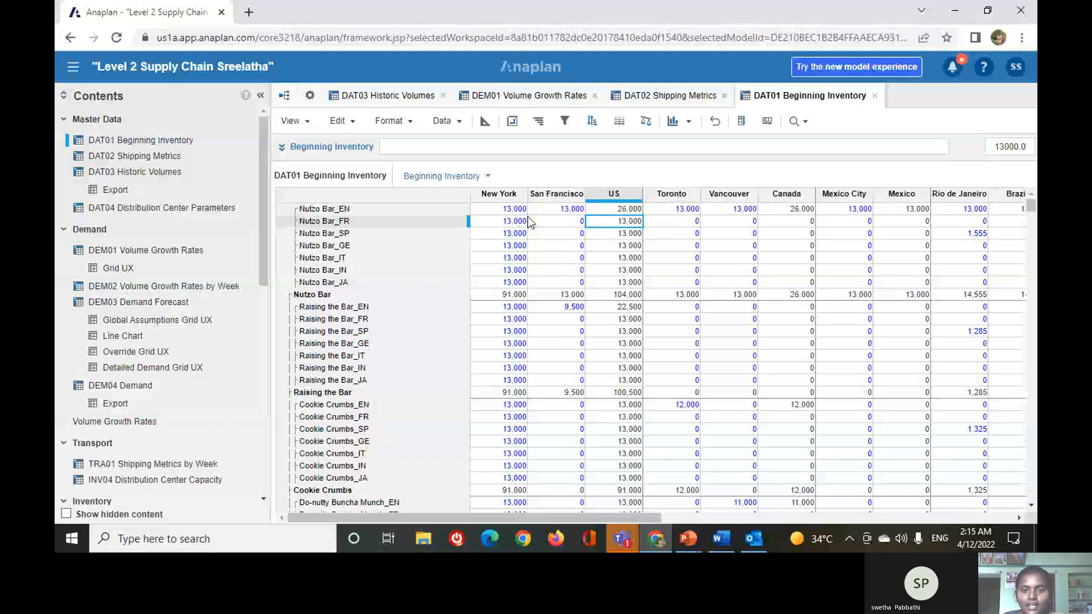
pyautogui.click(685, 233)
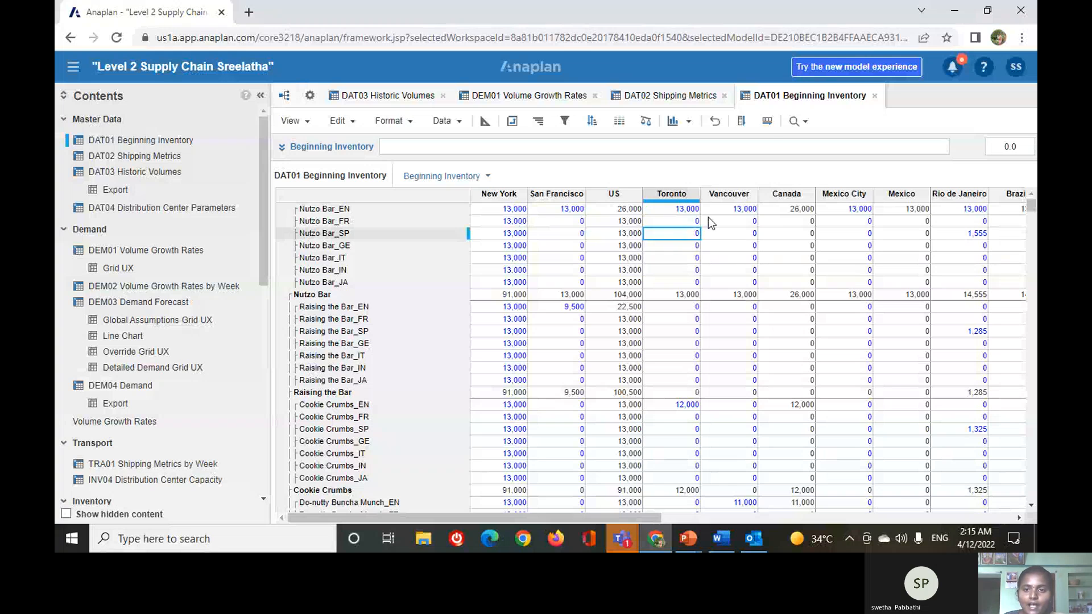
pyautogui.click(765, 121)
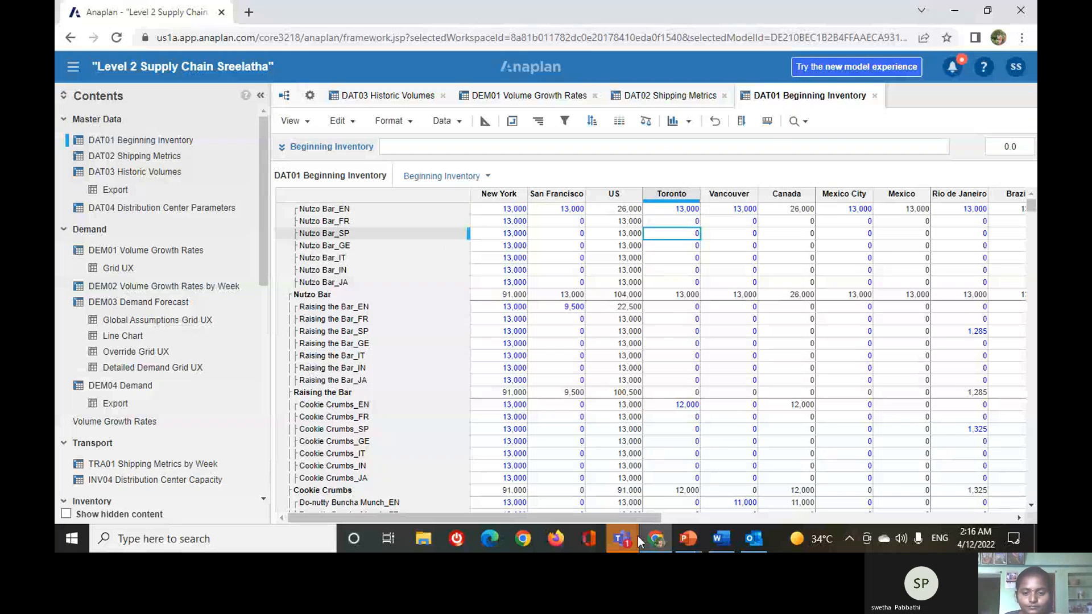
# Switch to the Anaplan presentation in PowerPoint and go to the Summary Methods slide.
pyautogui.click(689, 541)
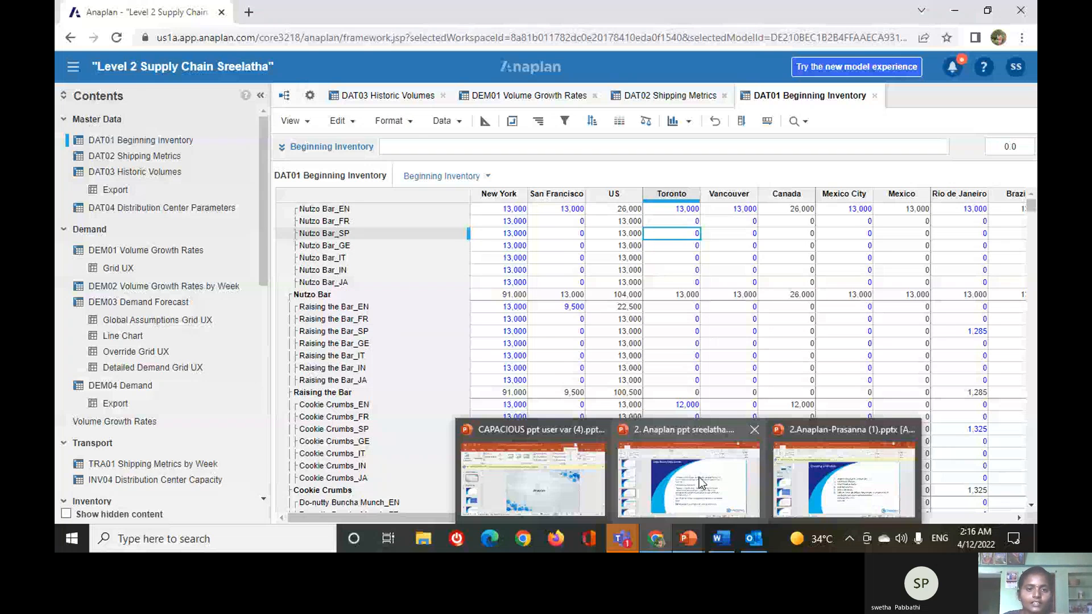
pyautogui.click(698, 476)
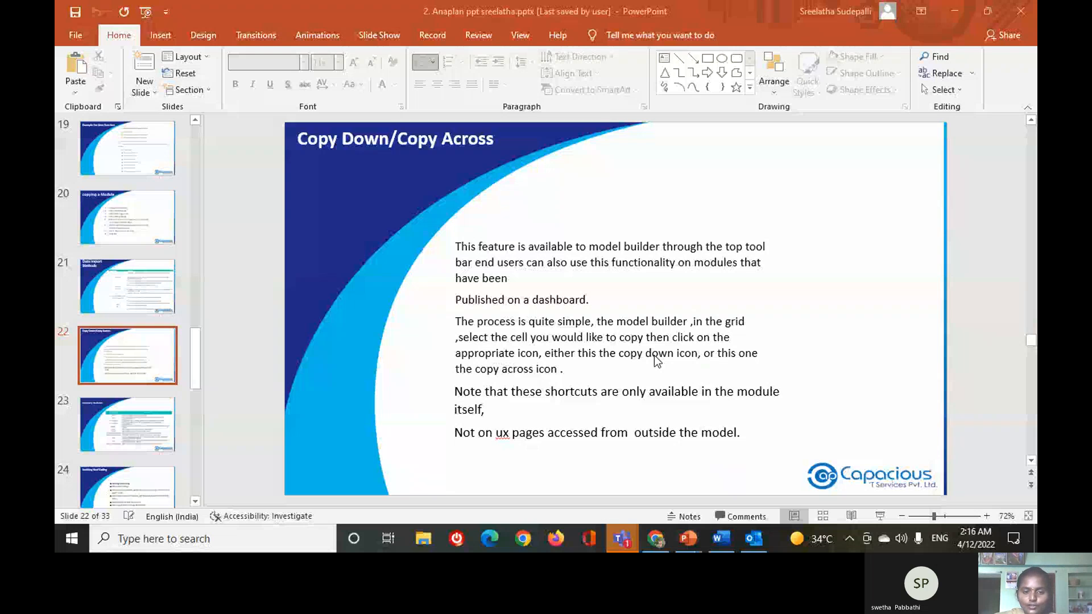
pyautogui.scroll(-2, 657, 360)
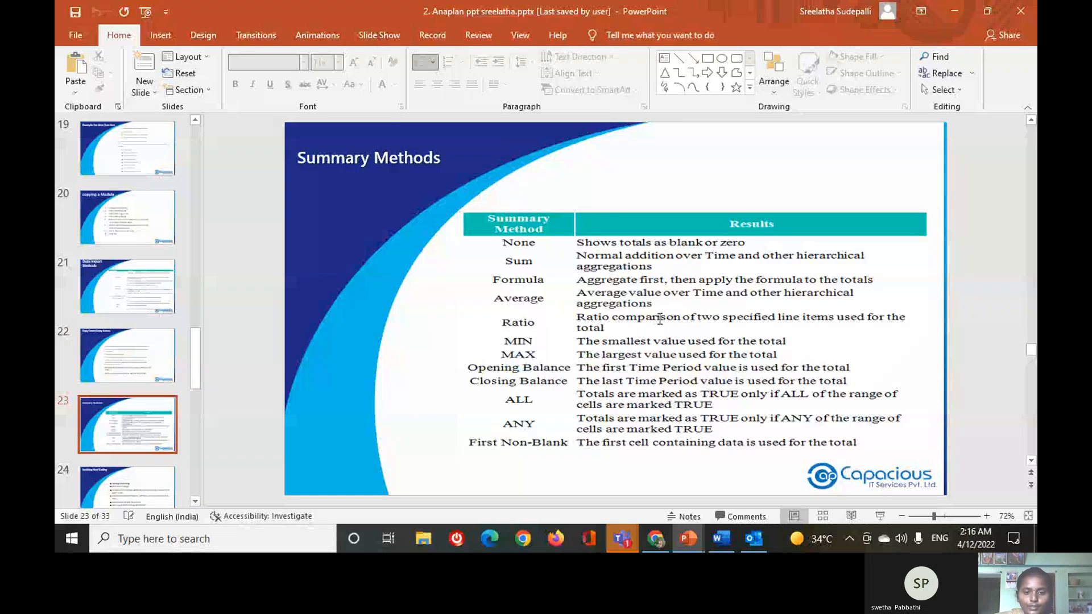